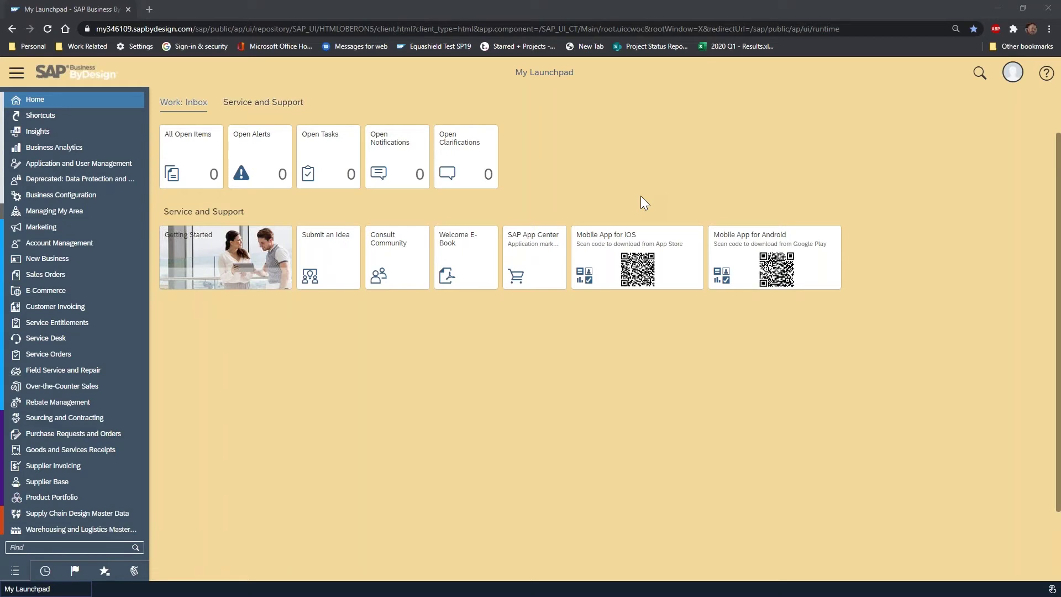
Open the Financial Statements report from the General Ledger reports list.
scroll(88, 221, "down", 6)
scroll(87, 220, "down", 5)
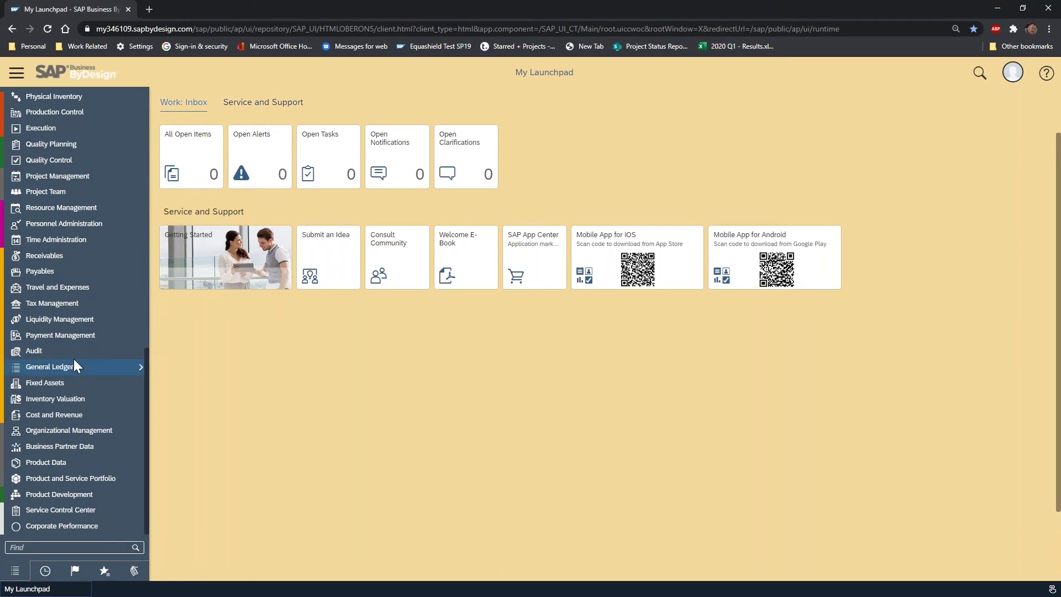
mouse_move(74, 361)
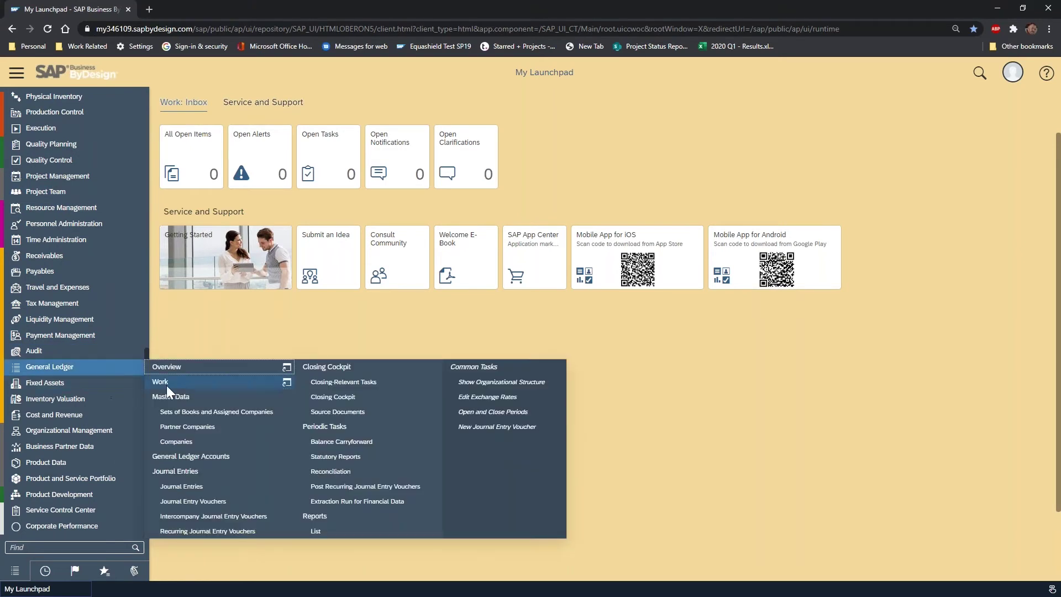
left_click(352, 532)
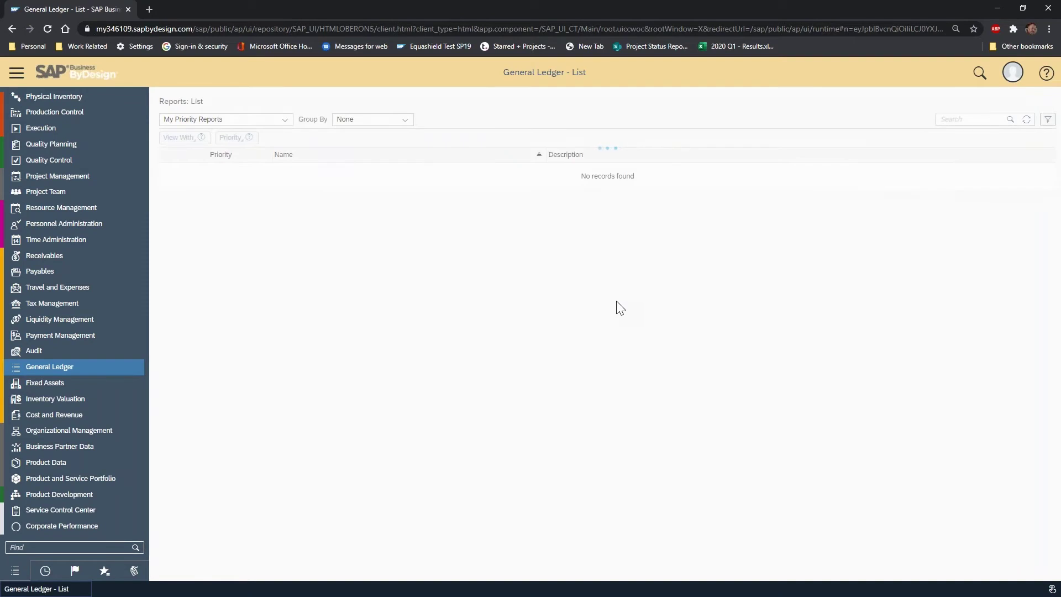
left_click(323, 173)
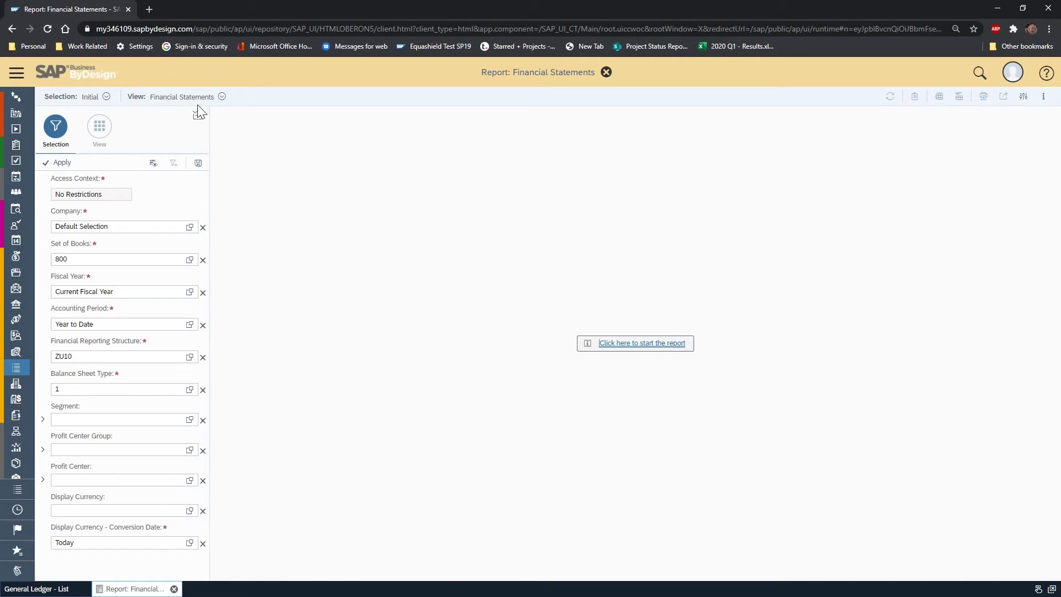
Apply the saved selection "--L1 2018 Consolidated Not Elim" and the Company Comparative view to the report.
left_click(106, 98)
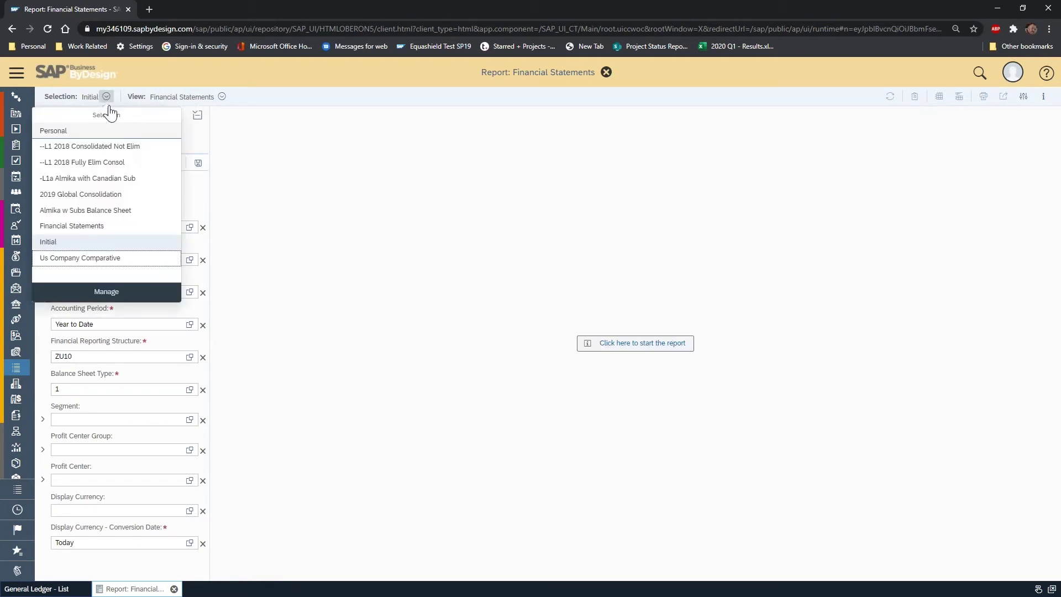
left_click(119, 147)
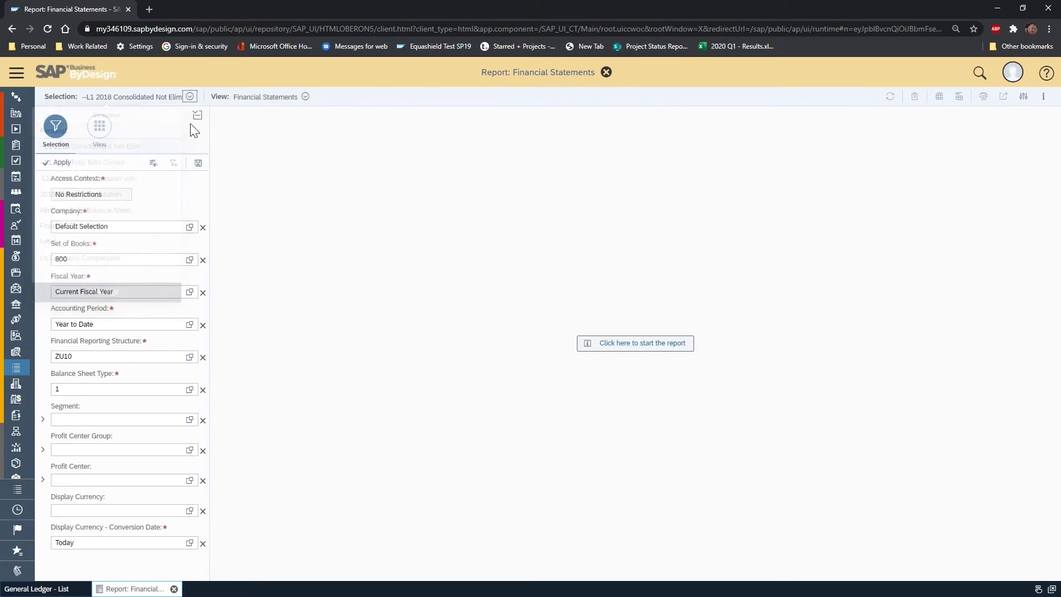
left_click(306, 97)
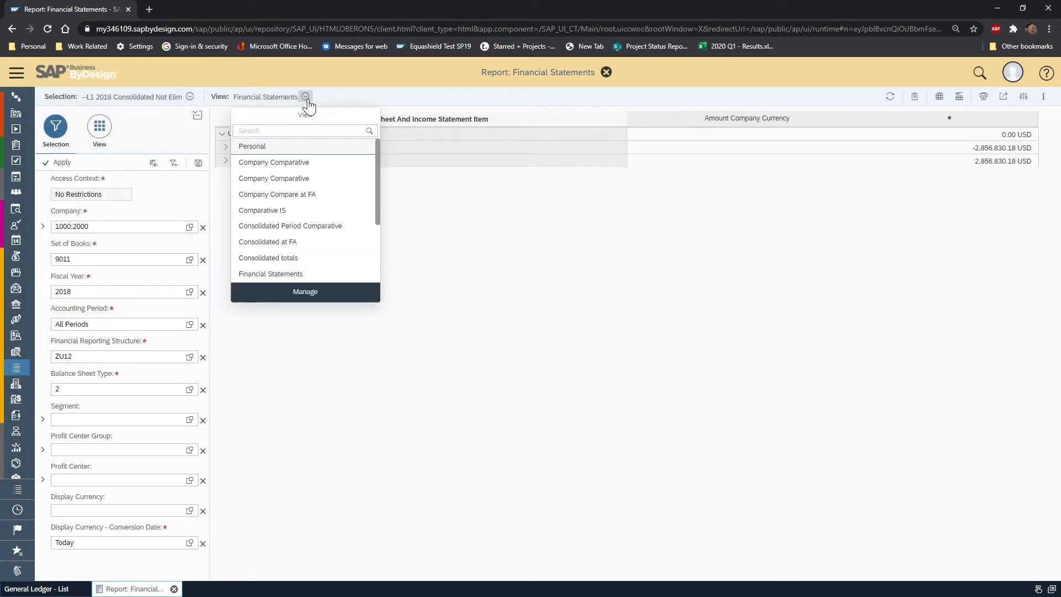
left_click(328, 164)
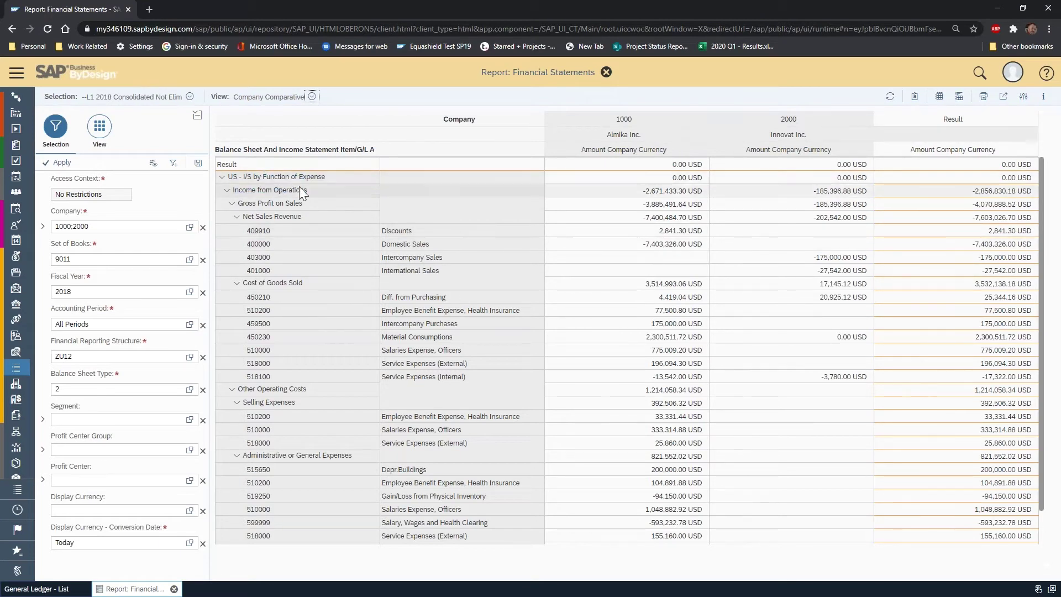
Collapse the US - I/S by Function of Expense hierarchy and re-expand it through Income from Operations to Gross Profit on Sales.
left_click(221, 178)
left_click(222, 178)
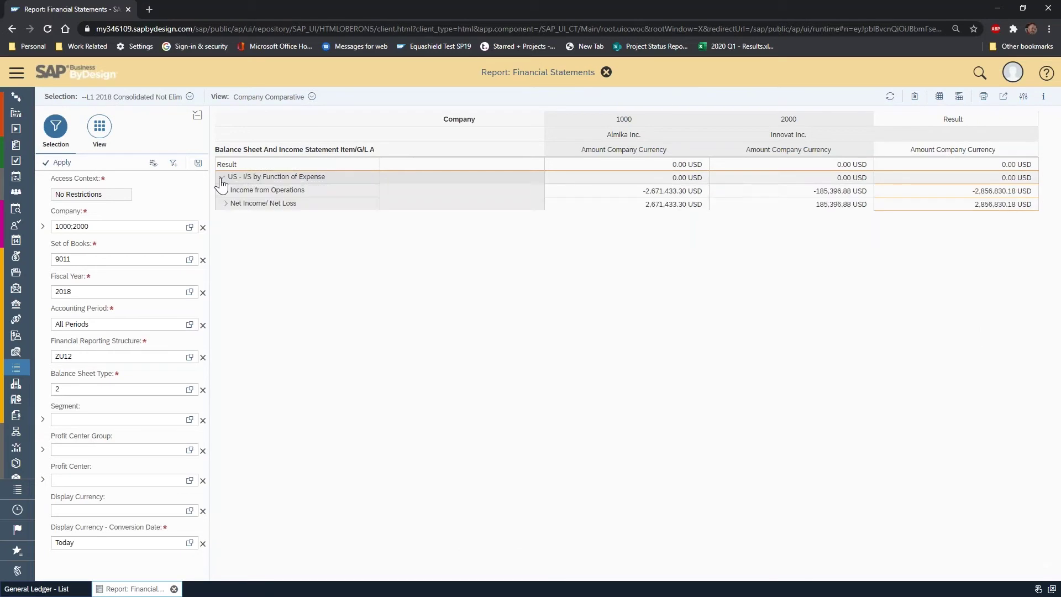
left_click(225, 191)
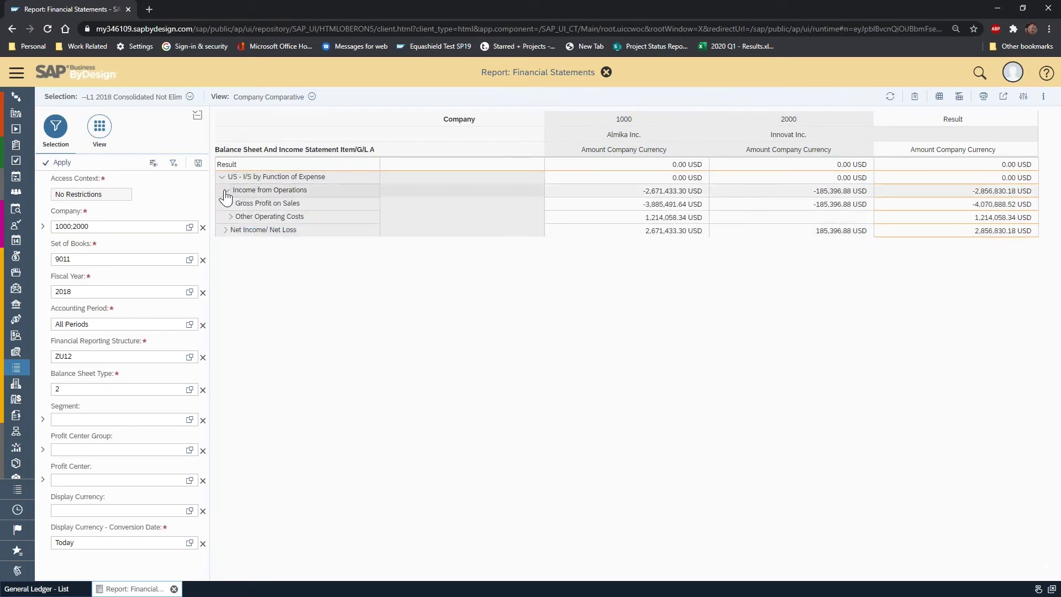
left_click(228, 204)
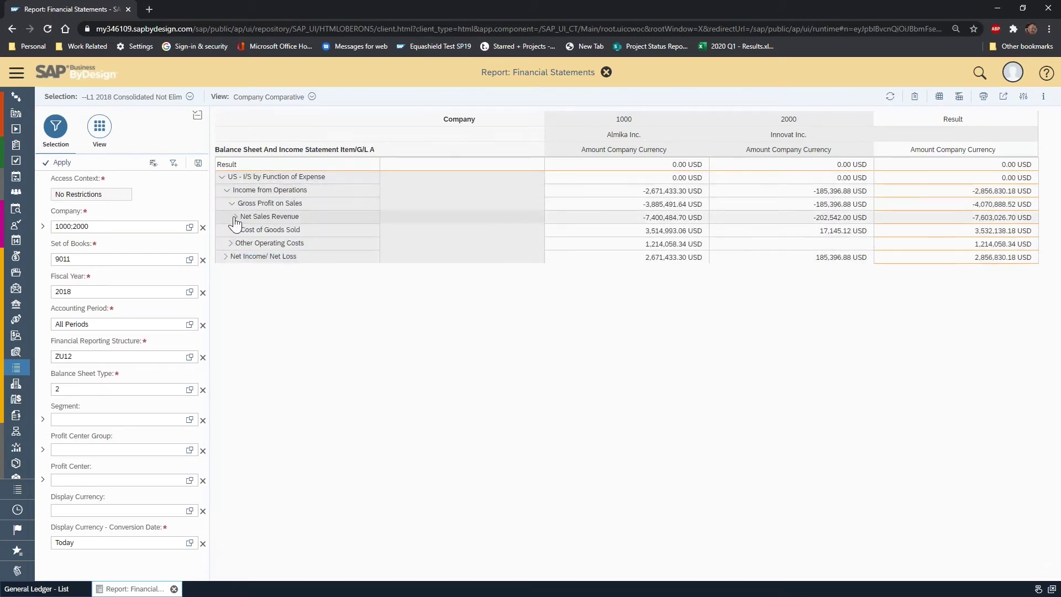
Set the initial expansion level of the Balance Sheet And Income Statement Item row field to "Expand to 04 hierarchy node".
left_click(99, 128)
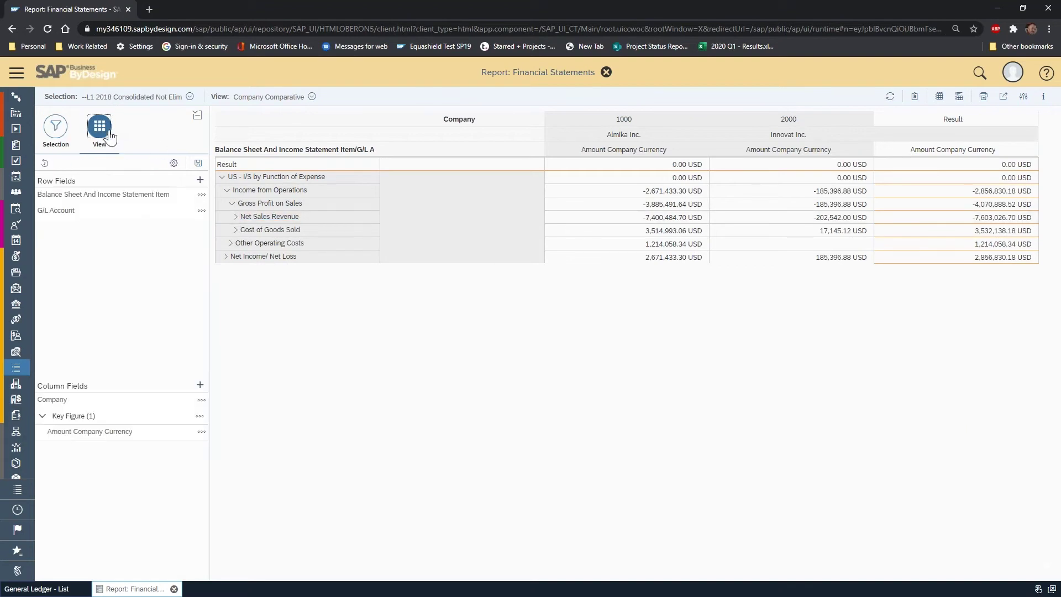
left_click(201, 195)
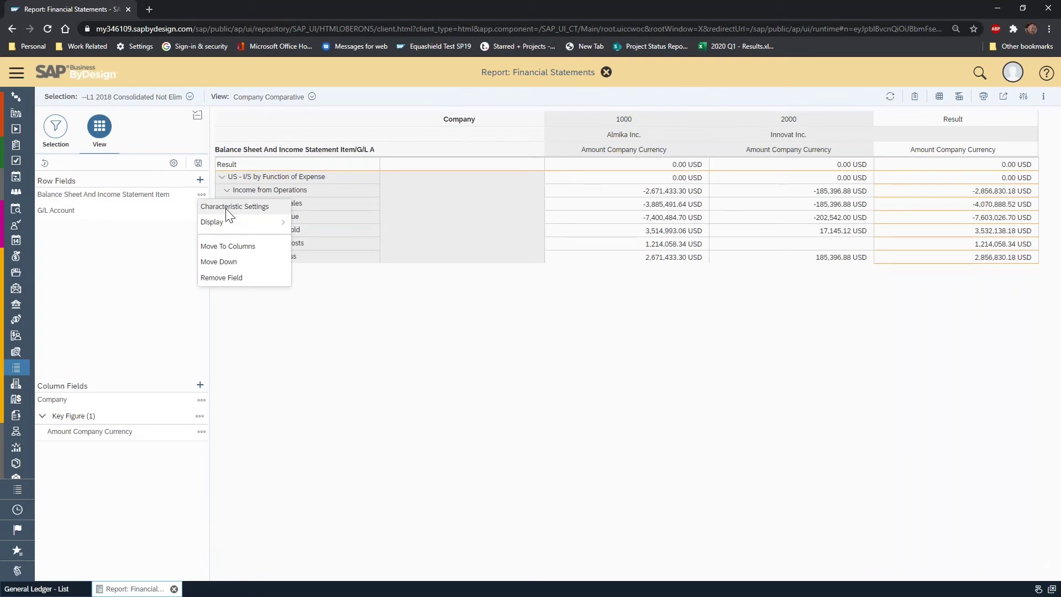
left_click(228, 208)
left_click(575, 405)
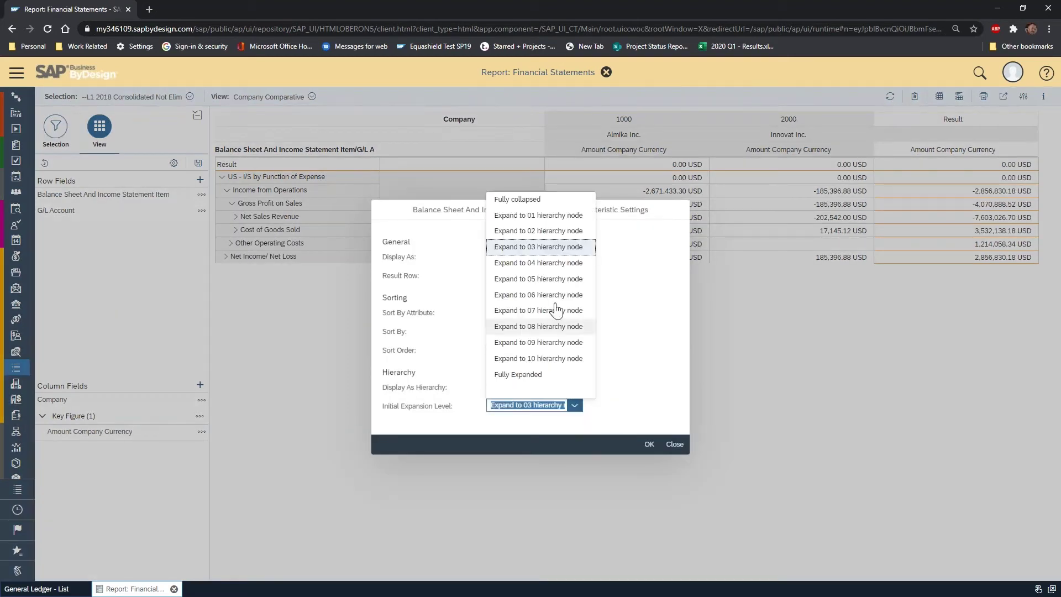
left_click(553, 263)
left_click(649, 444)
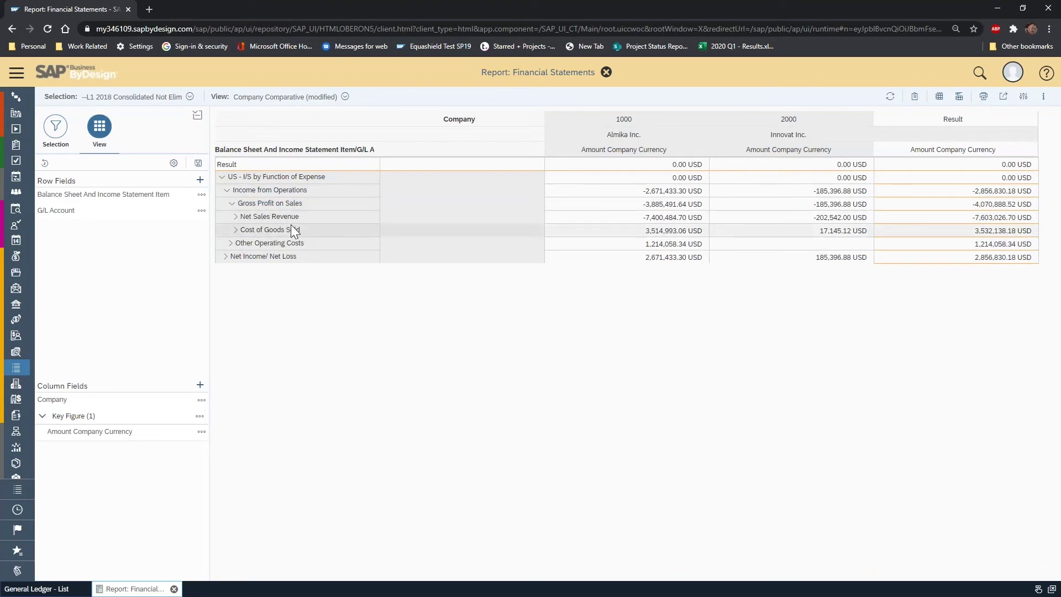
Expand Net Sales Revenue down to the G/L accounts under 0500 Revenues and 0550 Sales deductions.
left_click(236, 217)
left_click(242, 230)
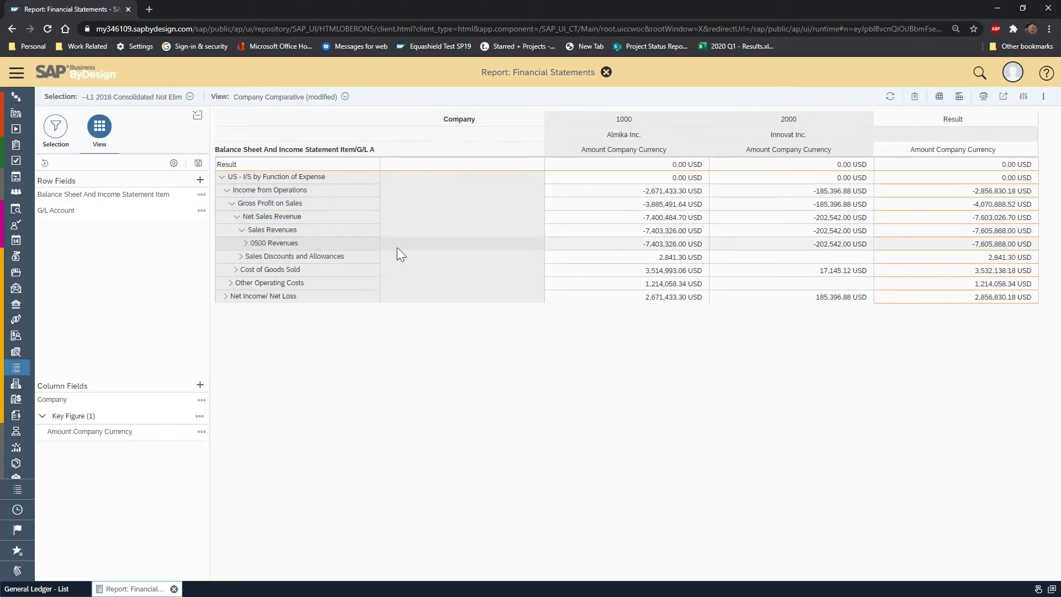
left_click(245, 244)
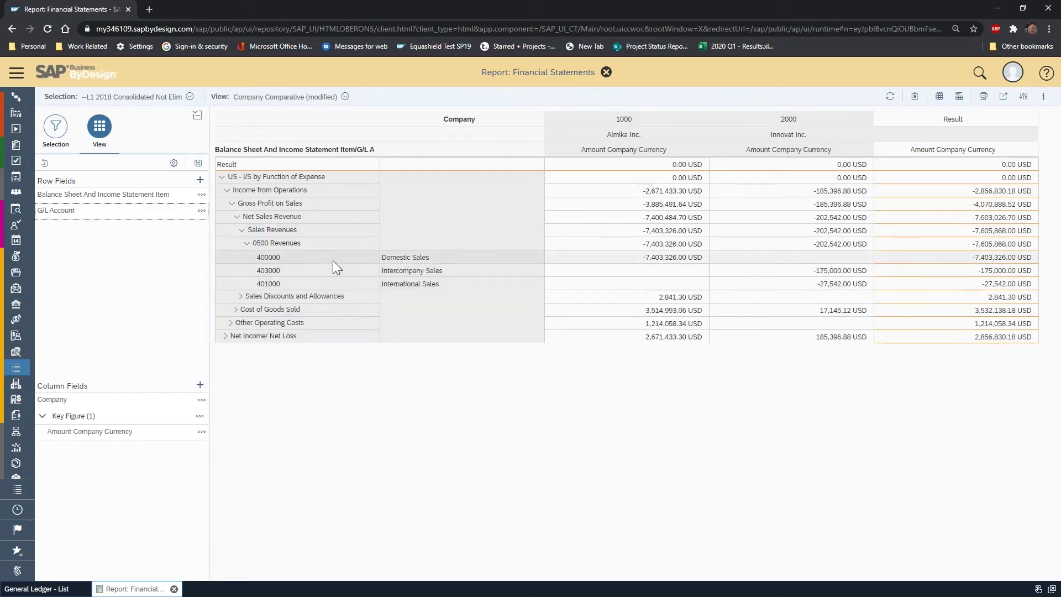
left_click(241, 296)
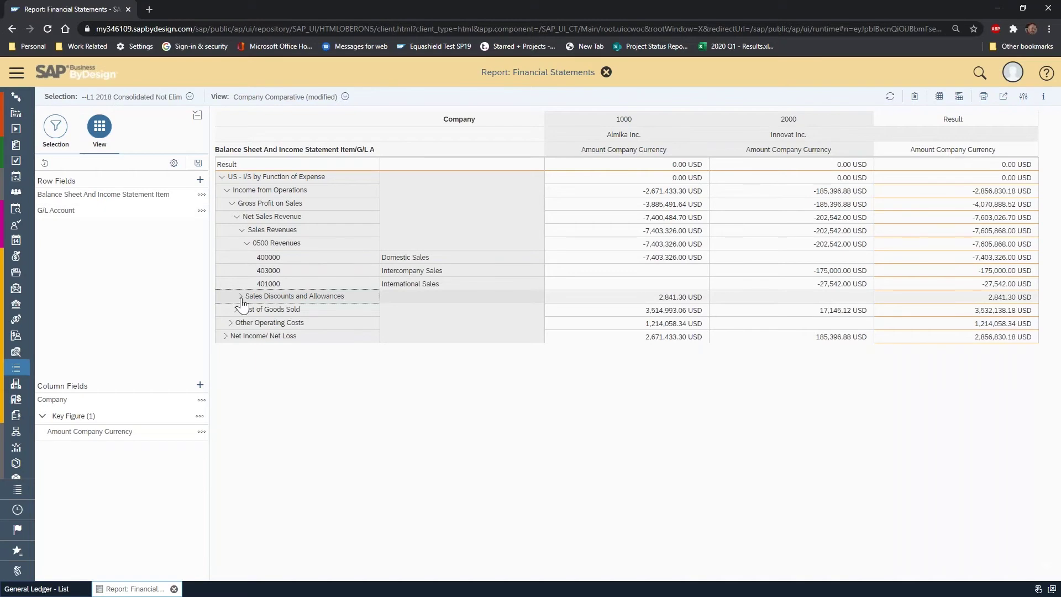
left_click(250, 310)
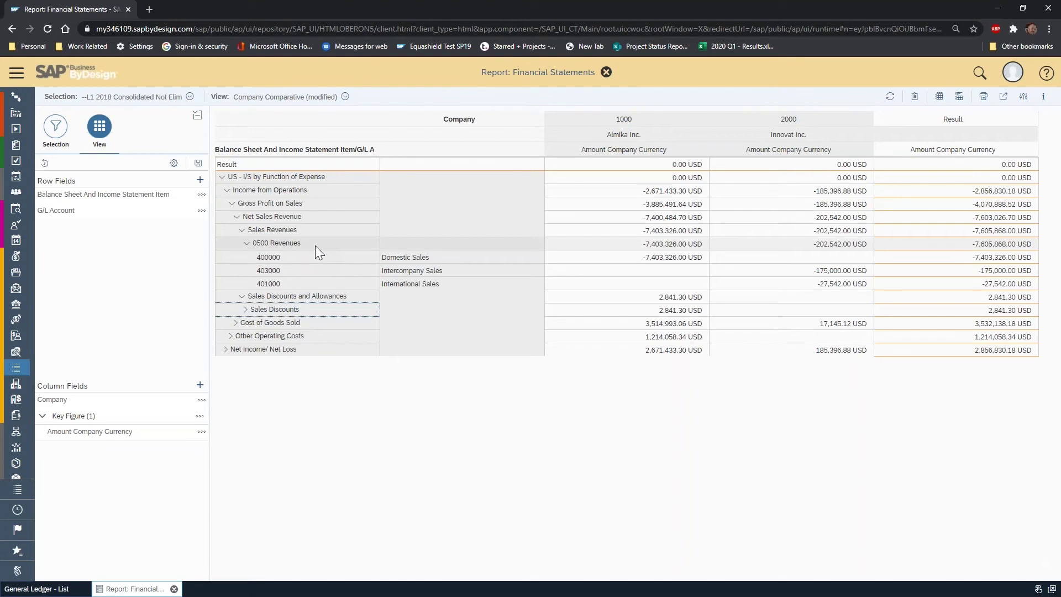
left_click(245, 311)
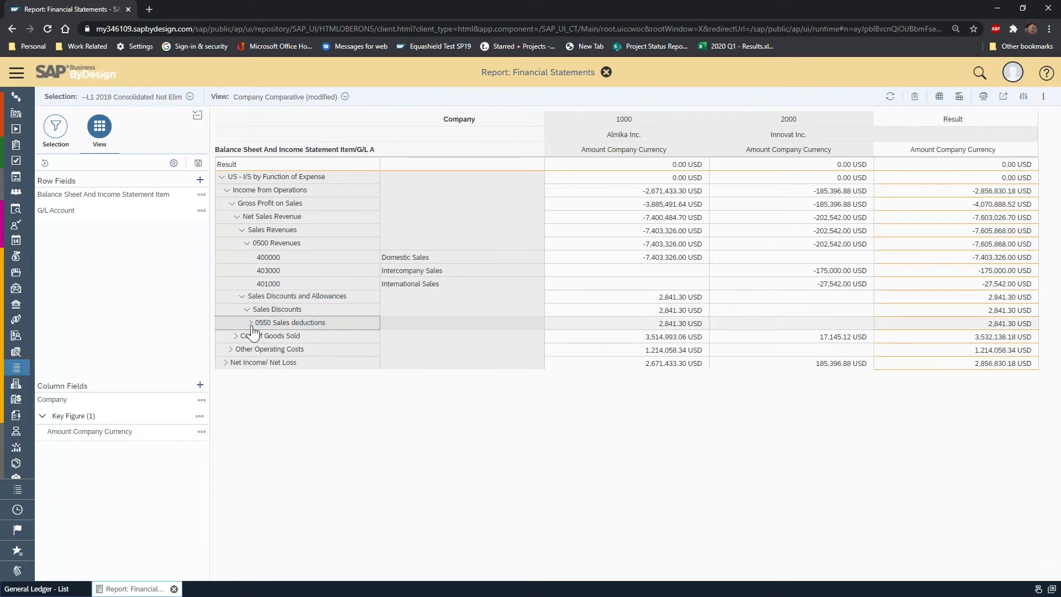
left_click(250, 323)
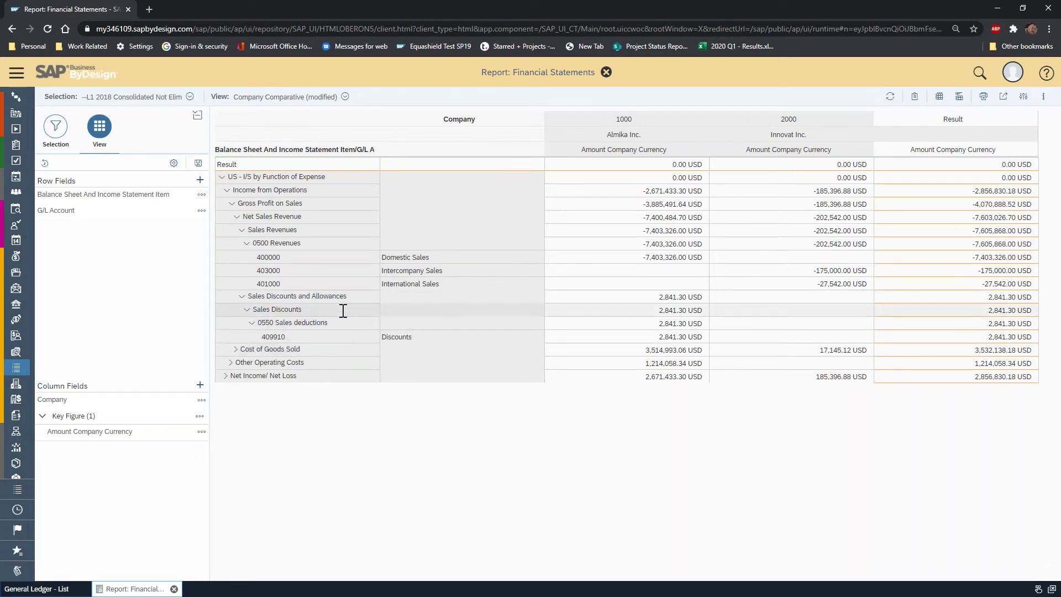
Expand Cost of Goods Sold and the Selling Expenses under Other Operating Costs down to their G/L accounts.
left_click(236, 349)
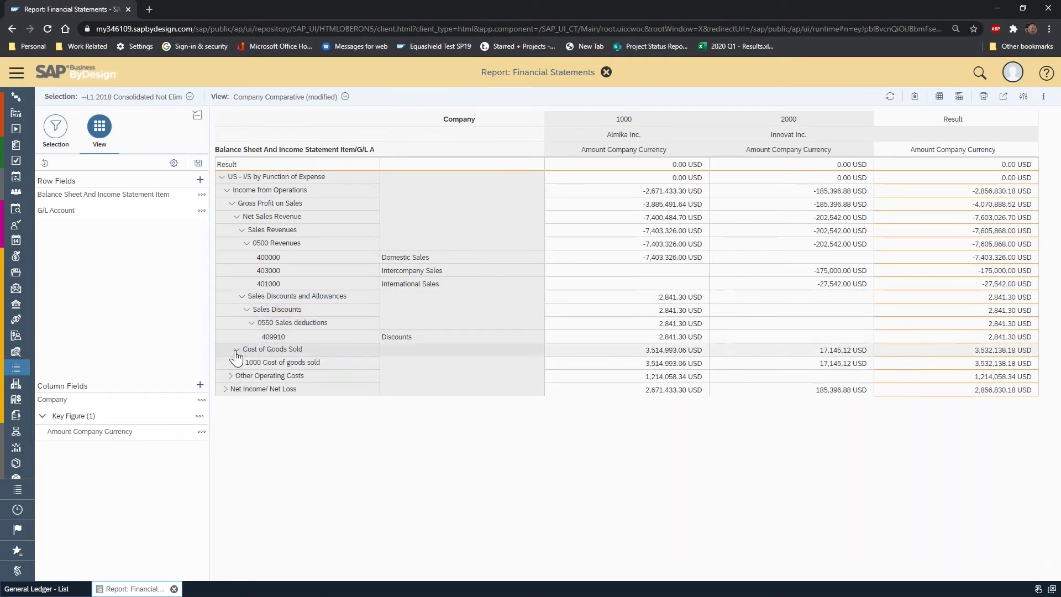
left_click(241, 363)
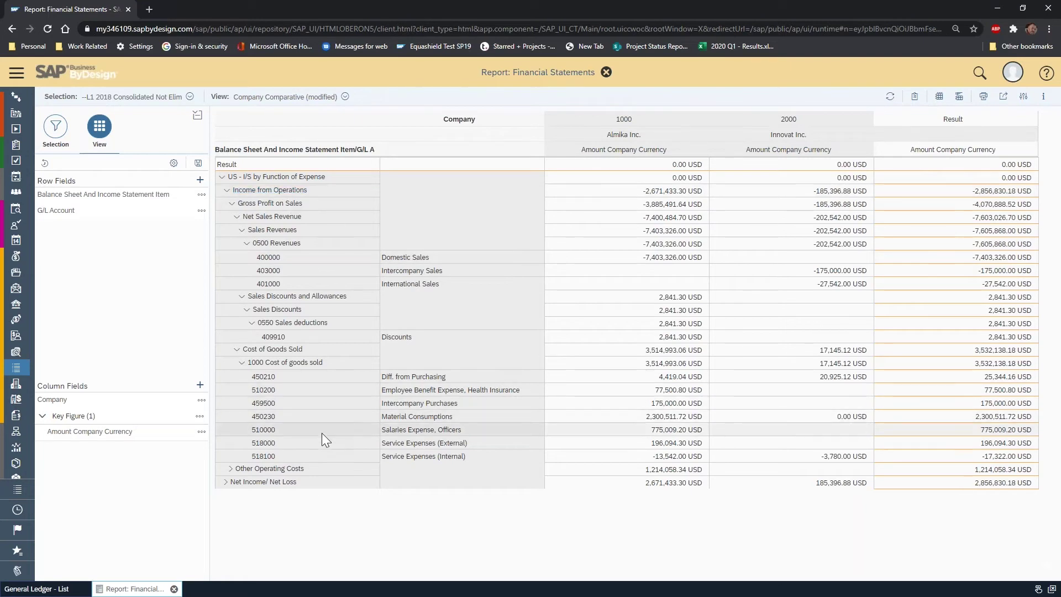
left_click(230, 469)
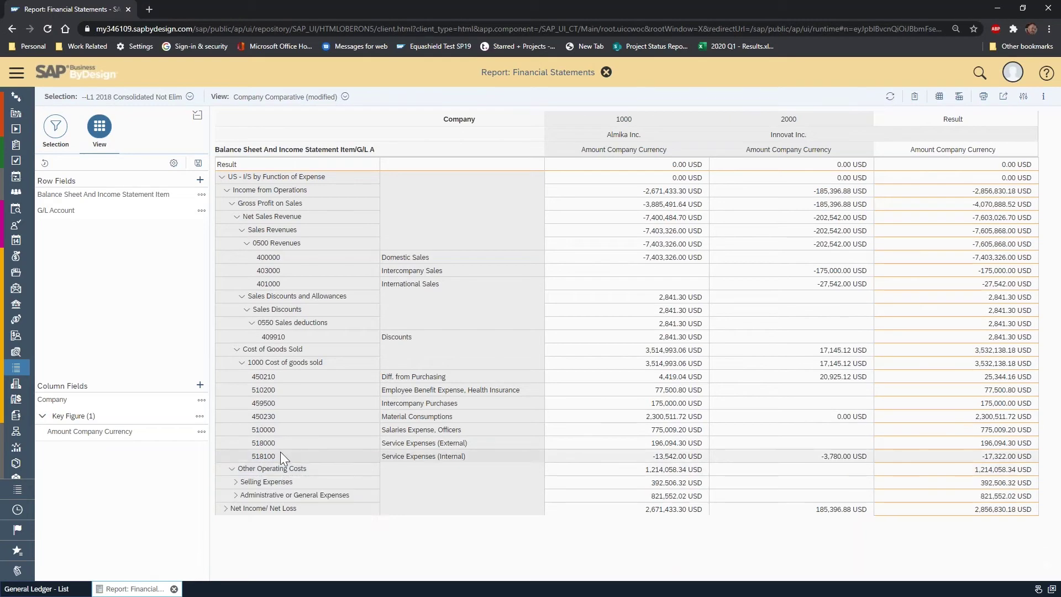
left_click(236, 482)
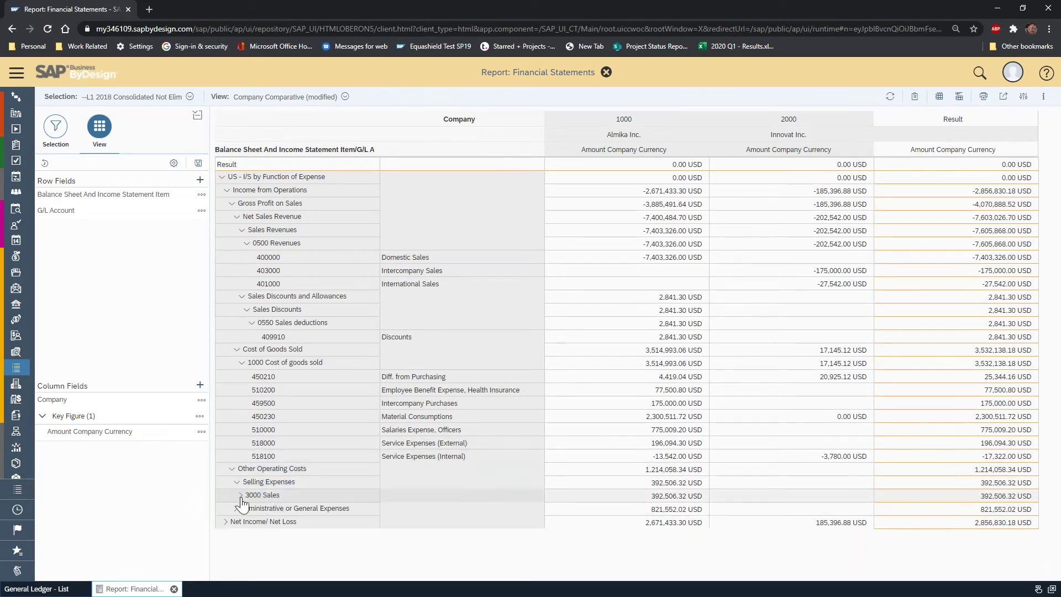
left_click(242, 496)
scroll(326, 450, "down", 1)
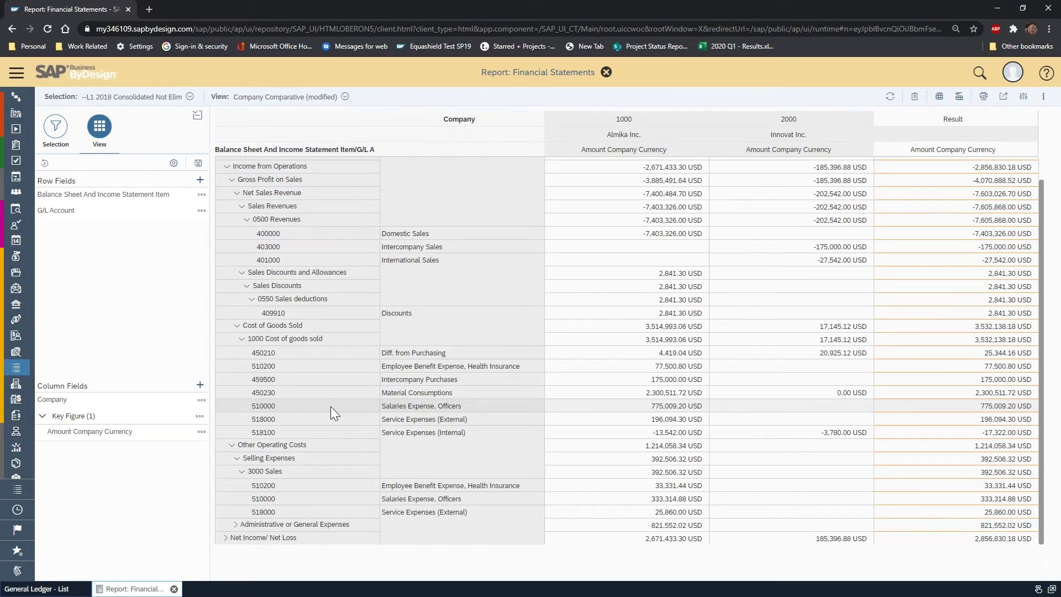
Open the Org Structures view of Organizational Management with 01/01/2017 as the selected date.
left_click(12, 80)
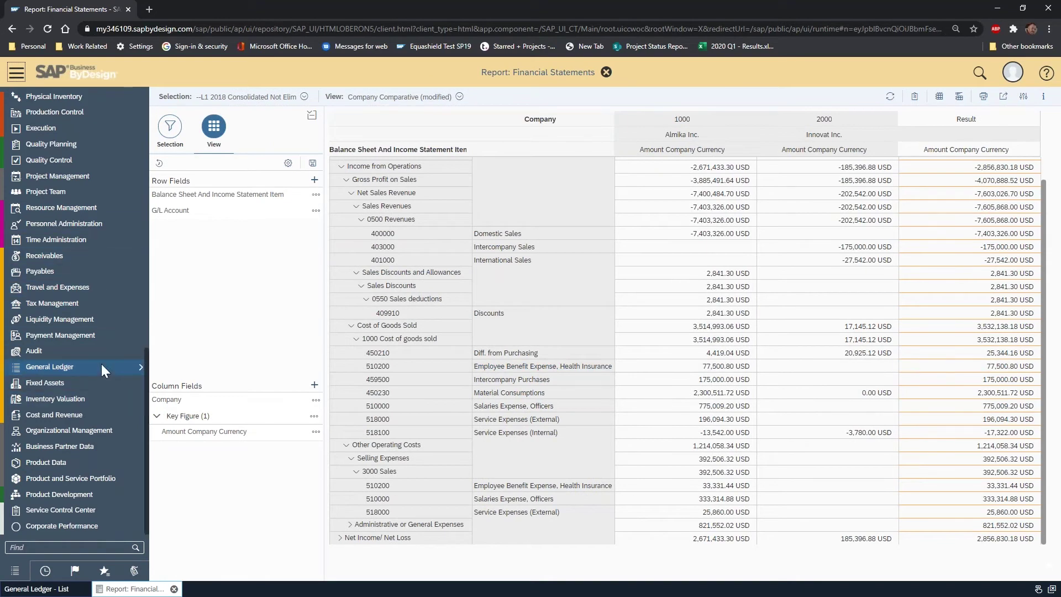
mouse_move(101, 366)
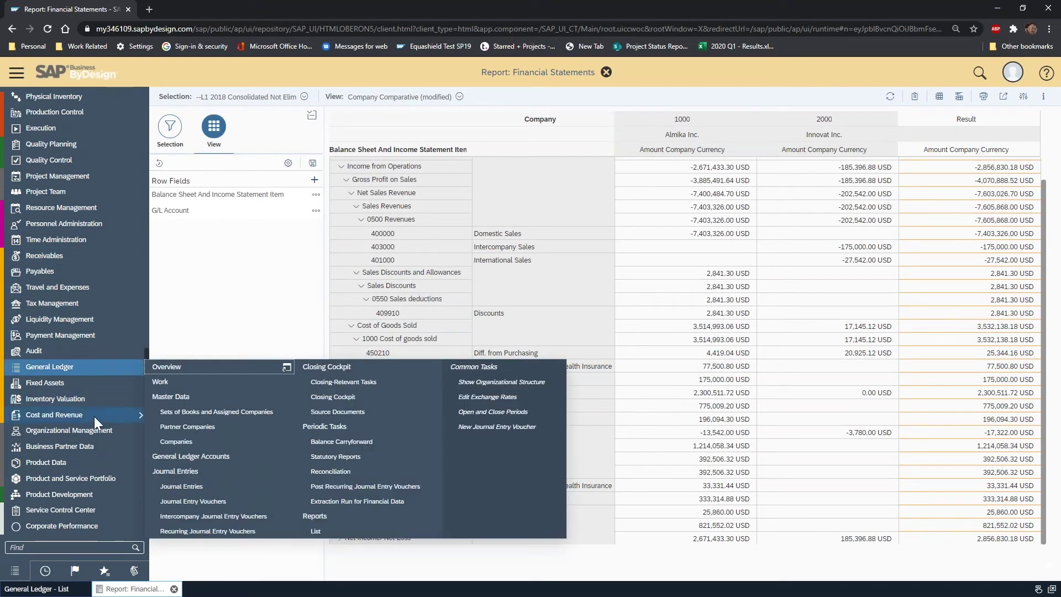
mouse_move(121, 428)
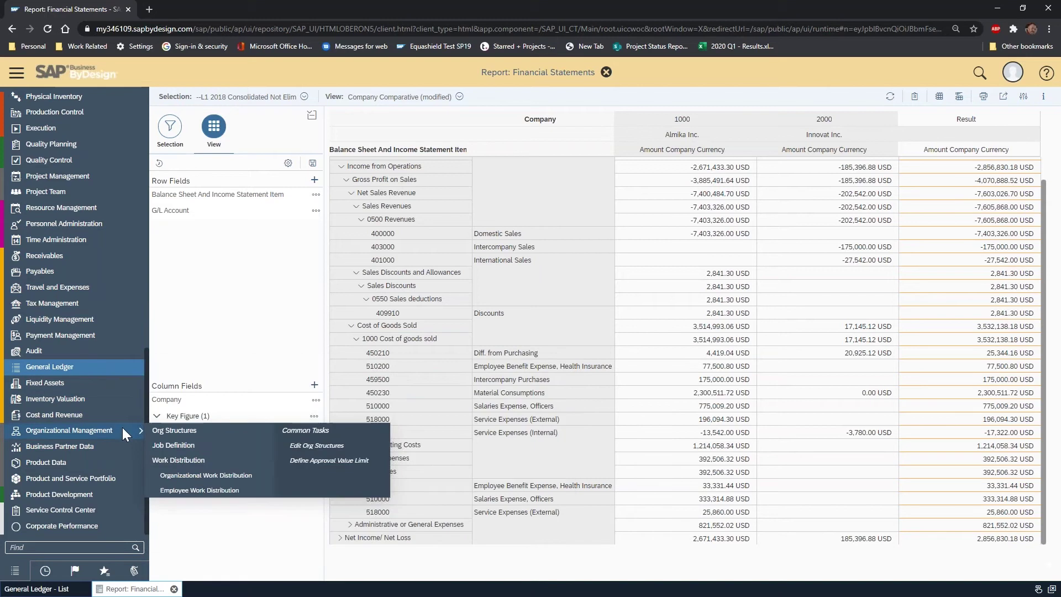
left_click(223, 430)
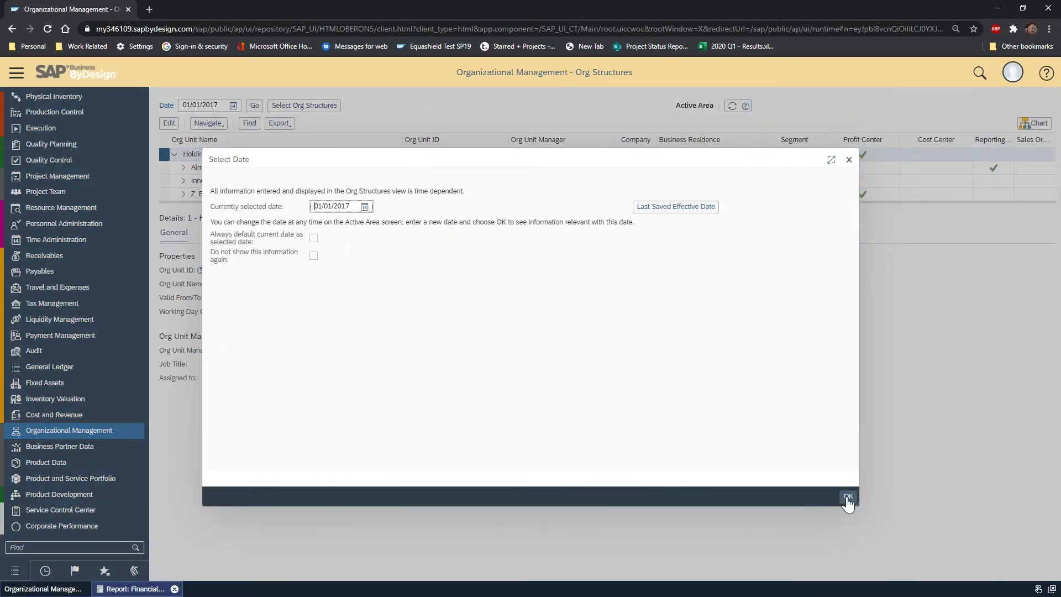
left_click(848, 498)
Expand Almika Heating Cleveland's Sales Heating and Manufacturing branches and examine the definitions of the Almika Solar and Production units.
left_click(183, 167)
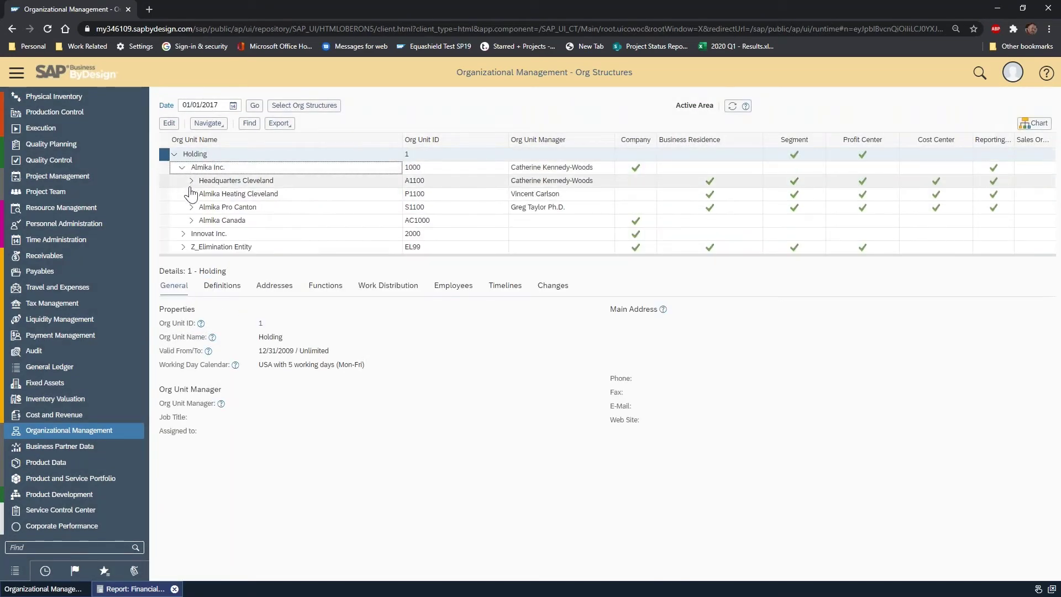
left_click(191, 193)
left_click(199, 208)
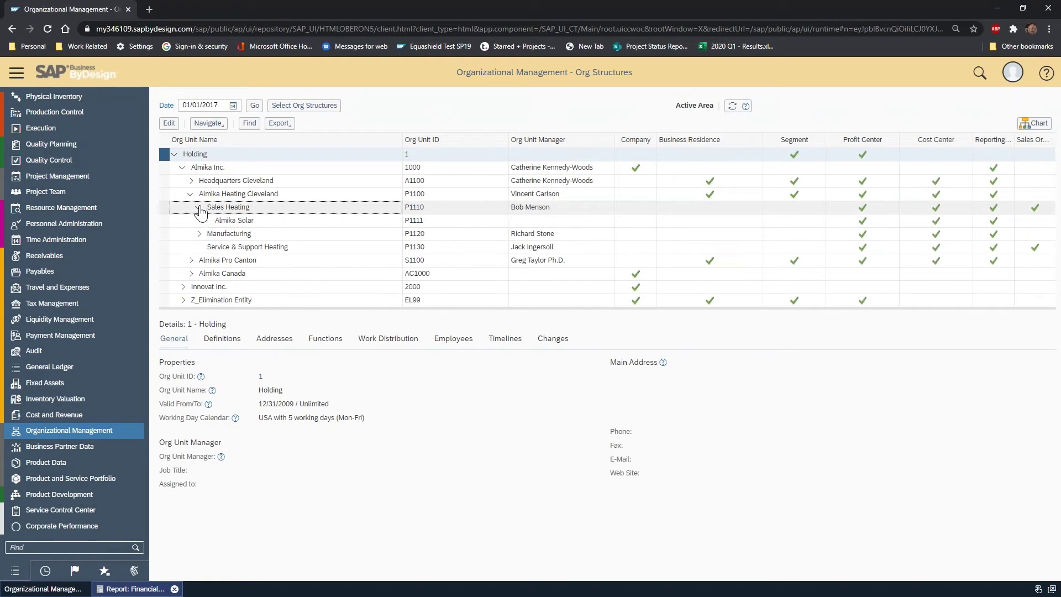
left_click(164, 221)
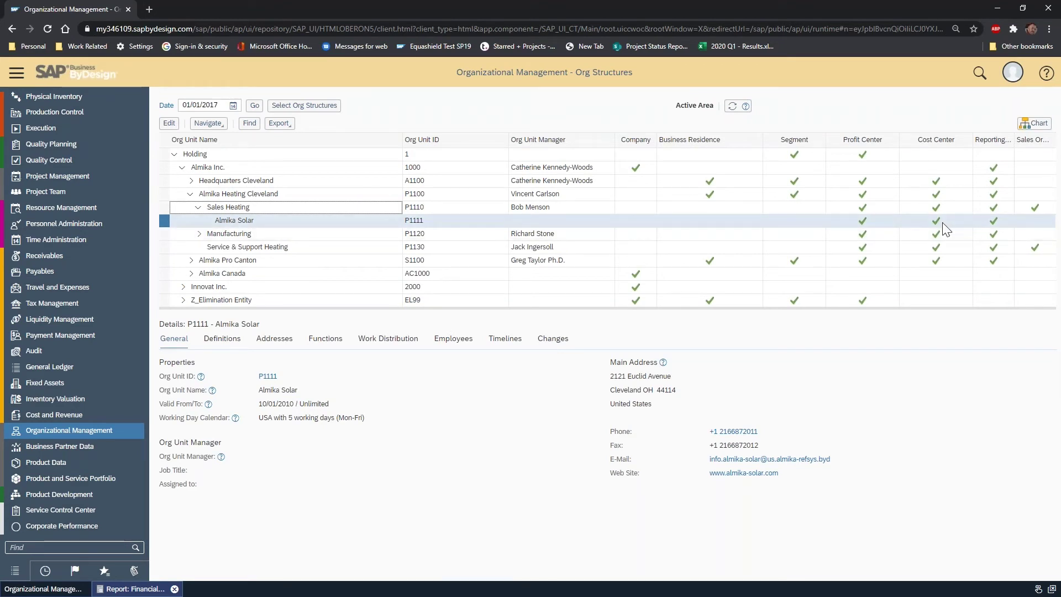
left_click(236, 341)
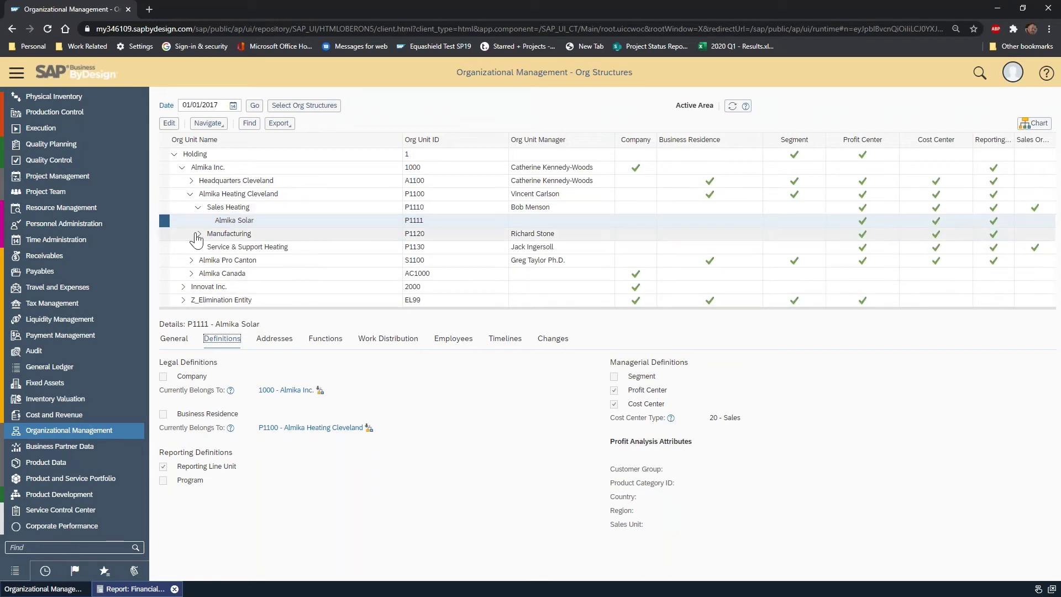
left_click(198, 234)
left_click(162, 246)
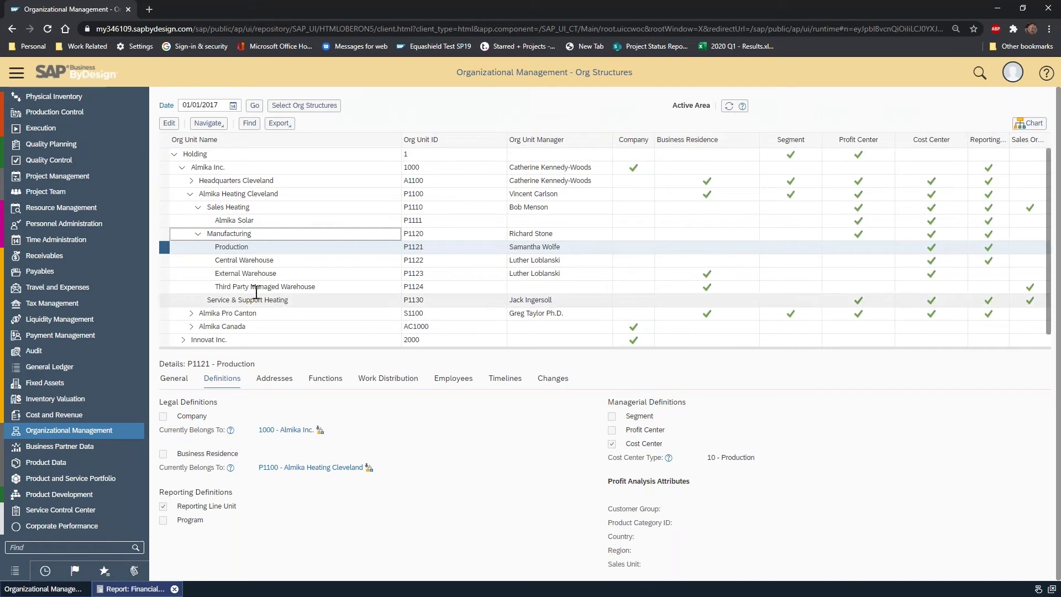
Examine the cost center definitions of Central Warehouse and of Finance under Headquarters Cleveland.
left_click(171, 262)
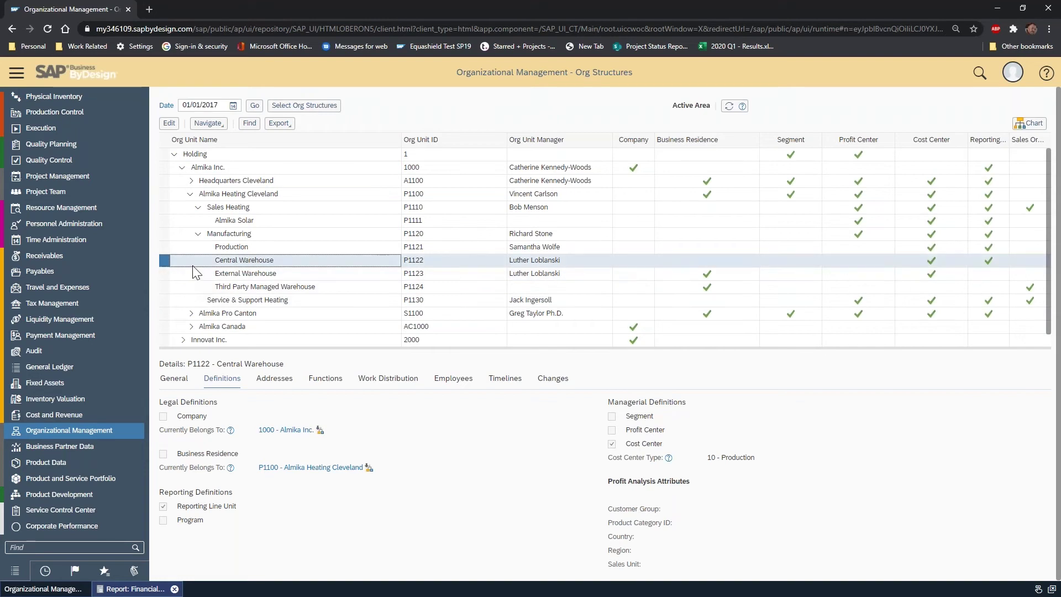
scroll(194, 269, "down", 1)
left_click(190, 167)
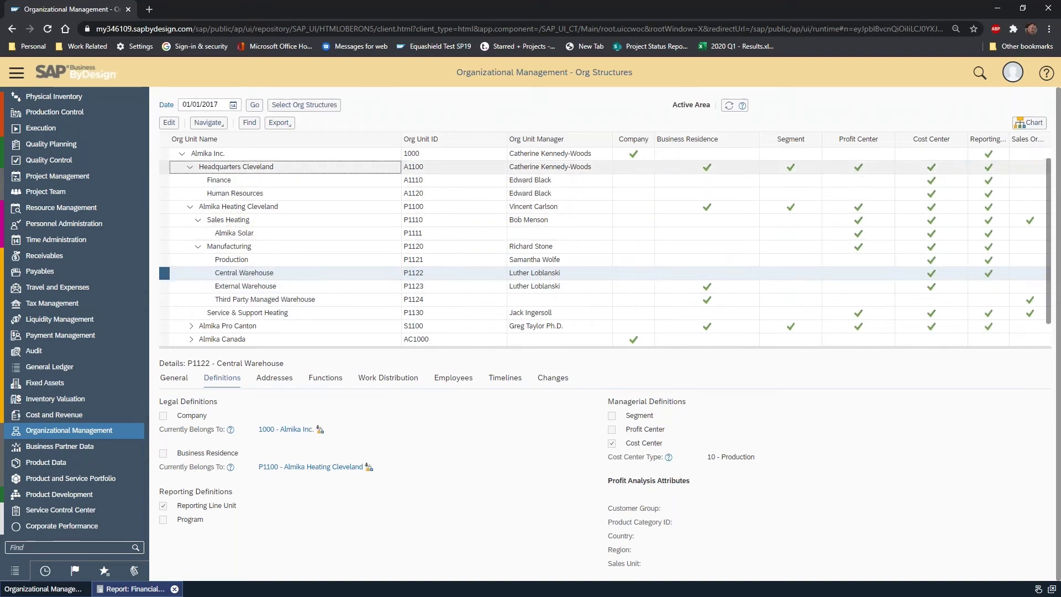
left_click(167, 182)
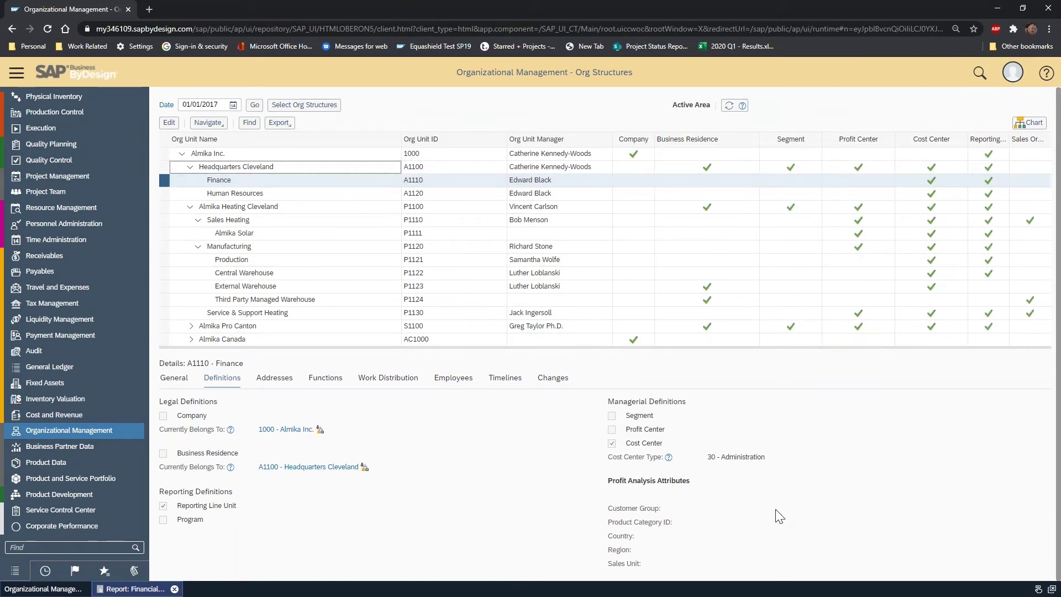
Open the activity list of the First Implementation project from the Business Configuration implementation projects.
scroll(90, 272, "up", 8)
scroll(51, 296, "up", 3)
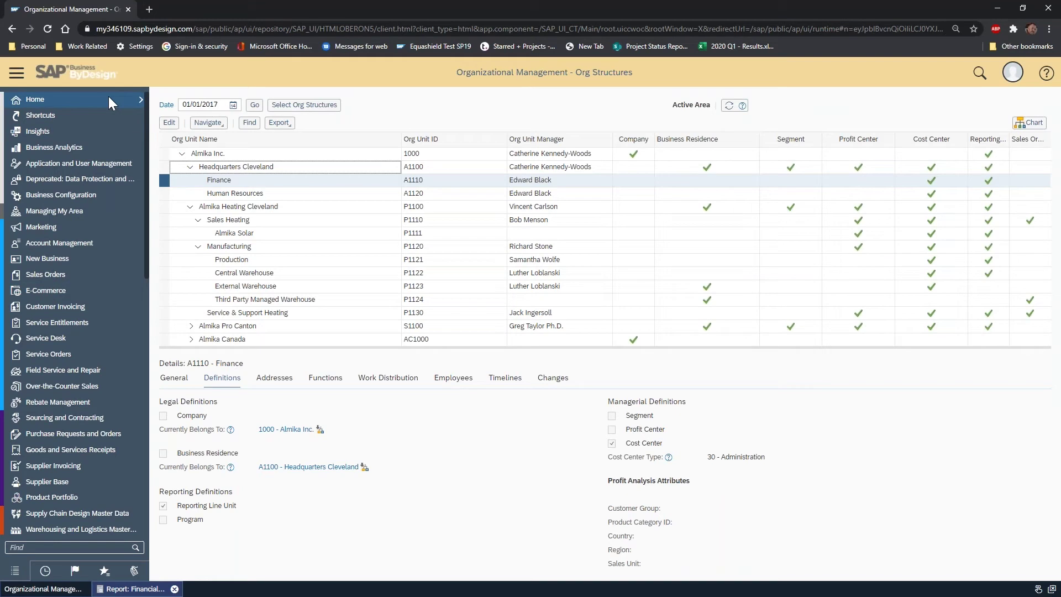
mouse_move(102, 197)
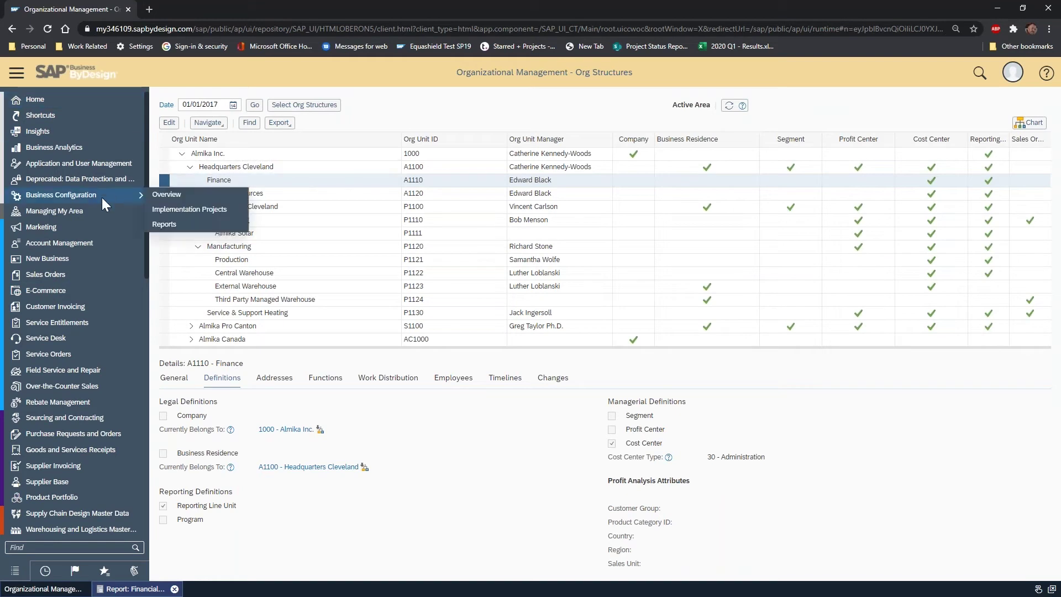
left_click(187, 210)
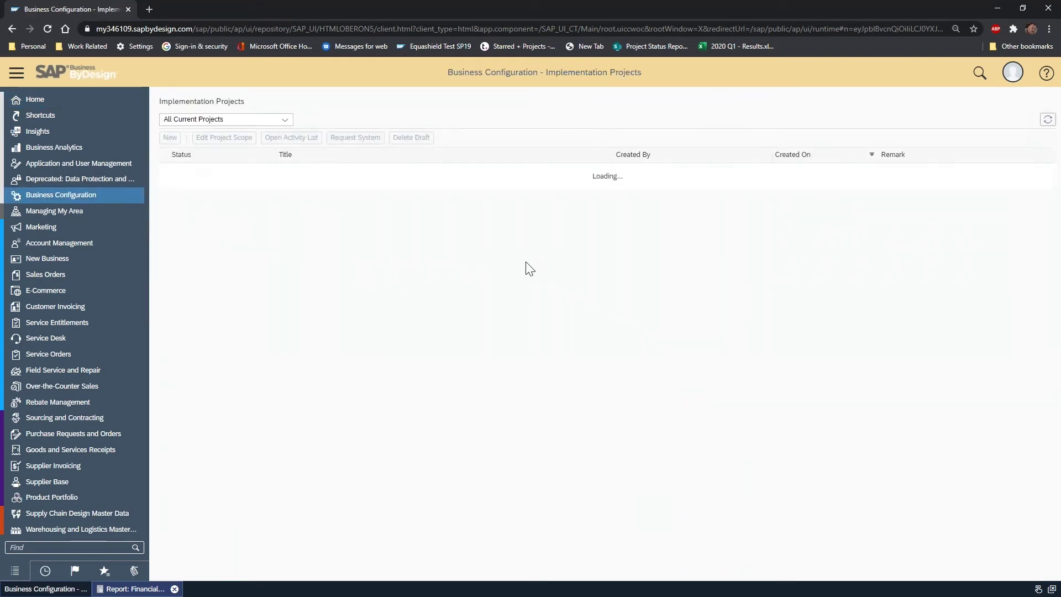
left_click(164, 168)
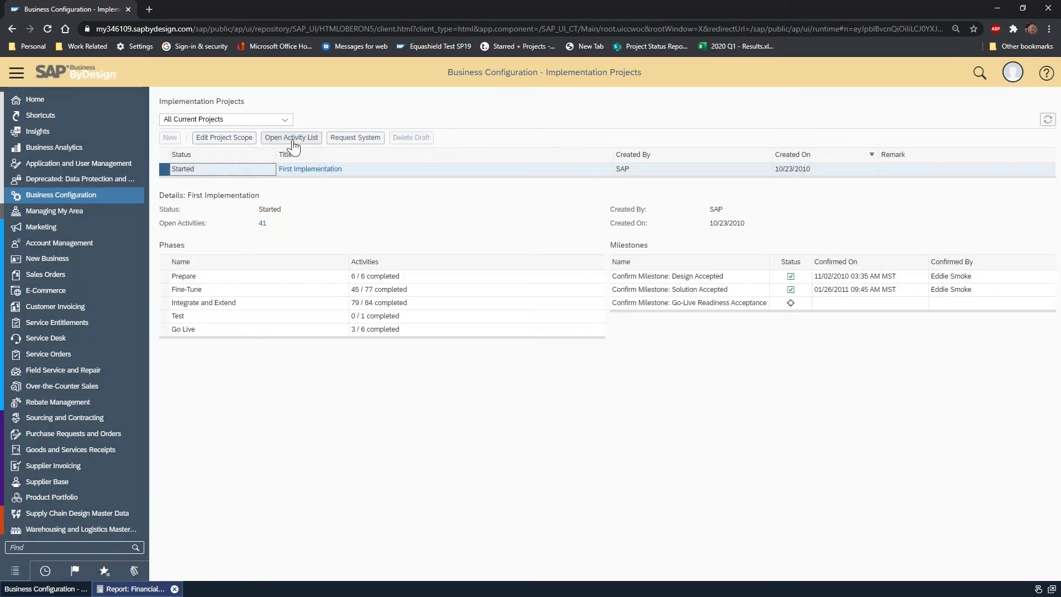
left_click(292, 140)
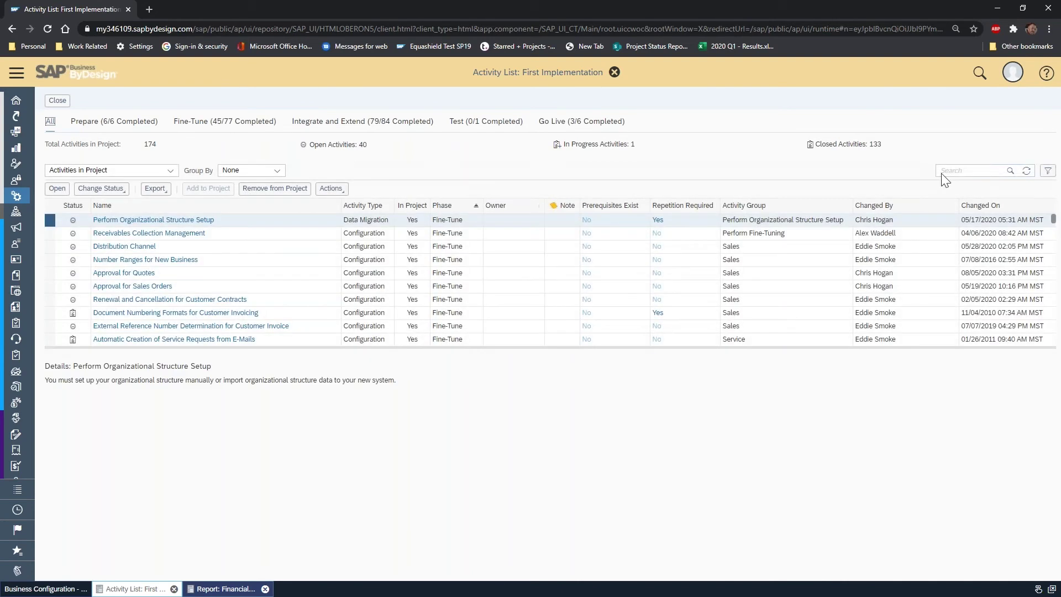
Search the activity list for financial* and open Financial Reporting Structures for Cost Center Management Accounting Reports.
left_click(961, 170)
type("financial*")
key("Return")
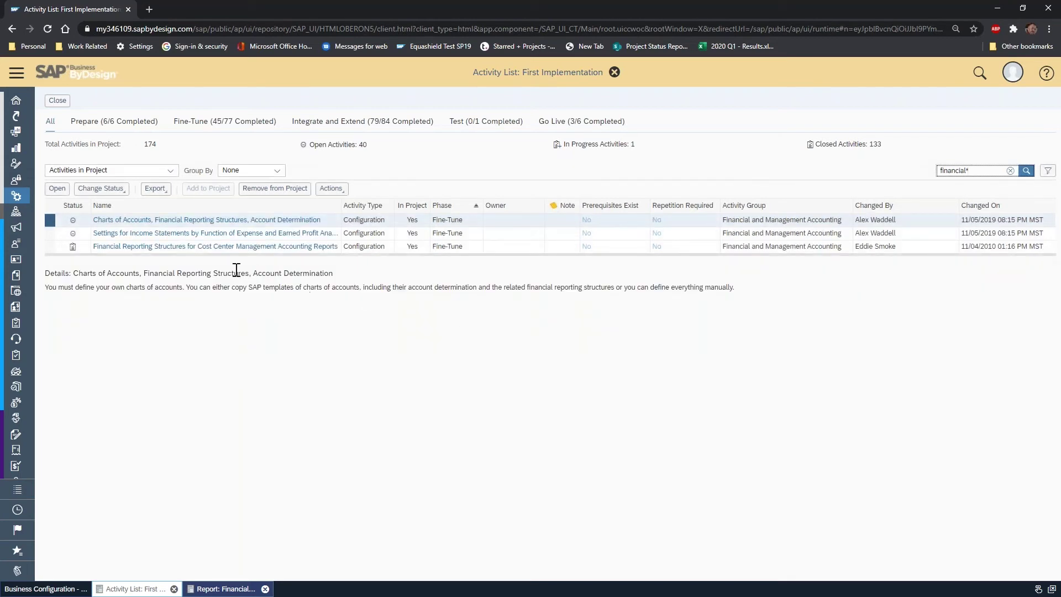
left_click(49, 247)
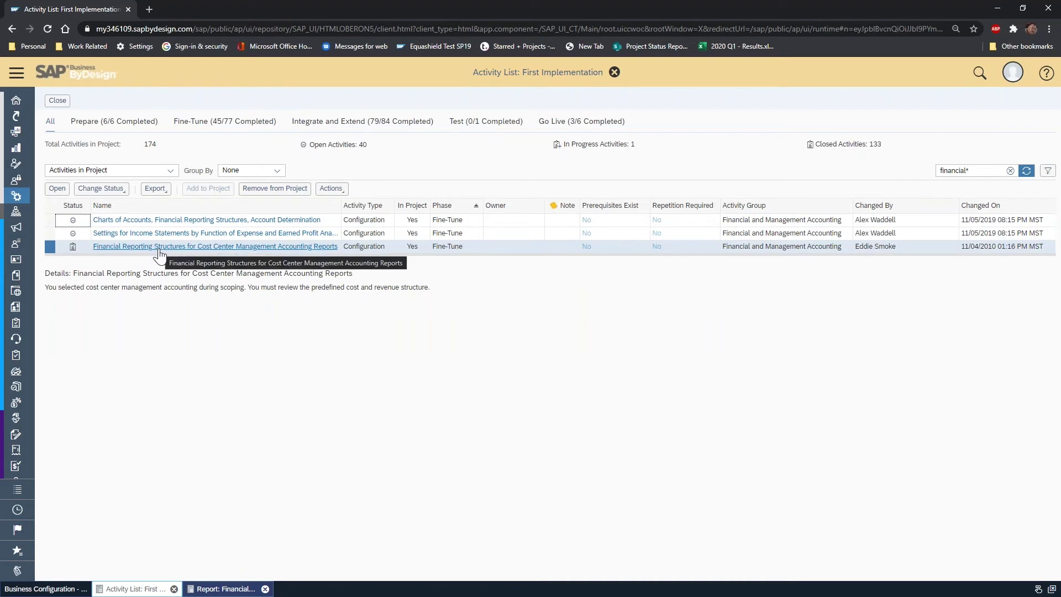
left_click(54, 233)
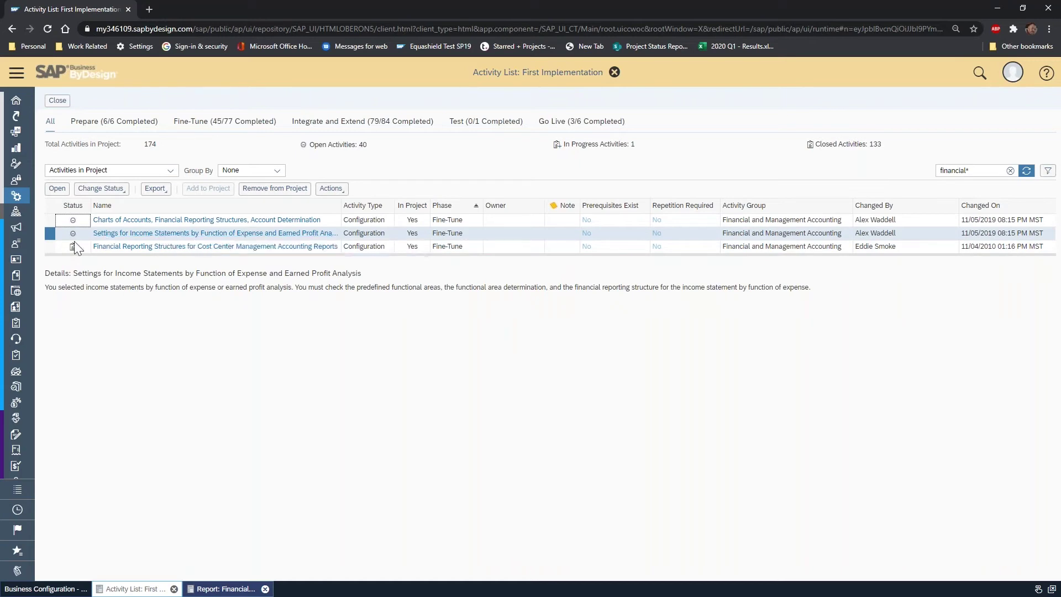
left_click(51, 246)
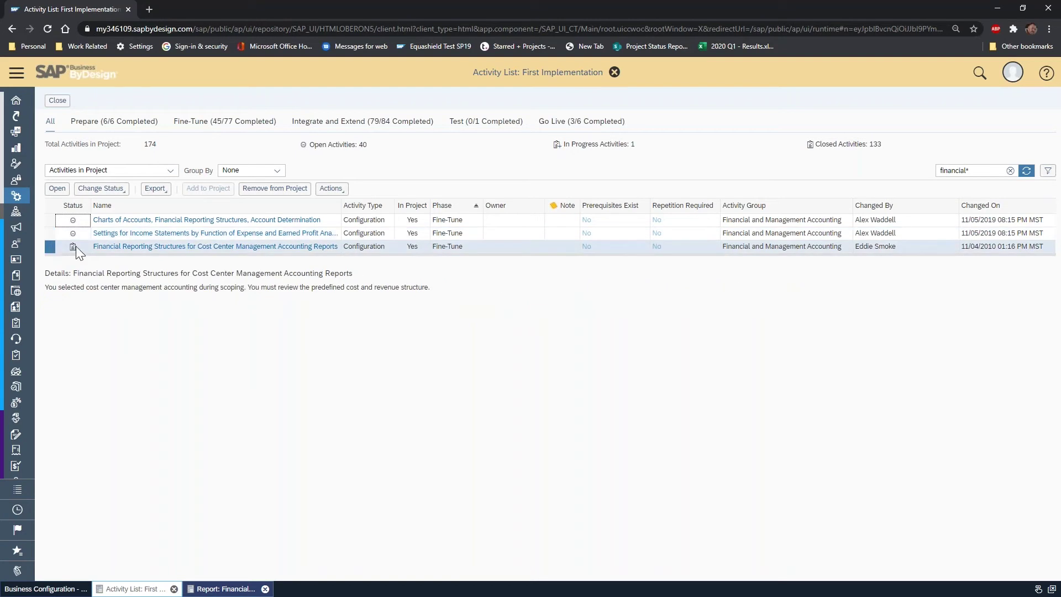
left_click(184, 248)
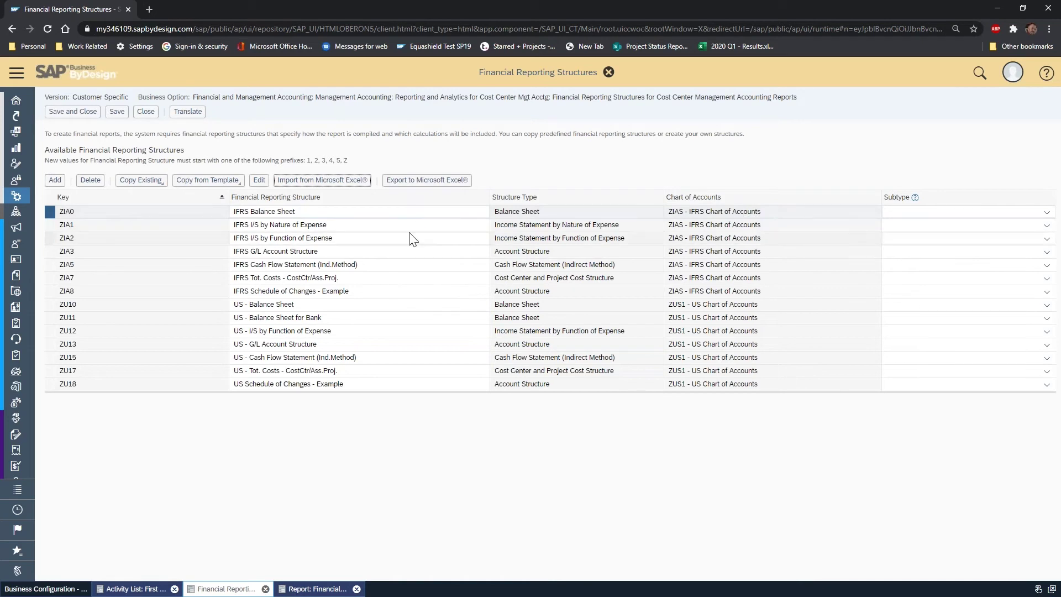
Compare the IFRS income statement structures by nature of expense (ZIA1) and by function of expense (ZIA2).
left_click(648, 238)
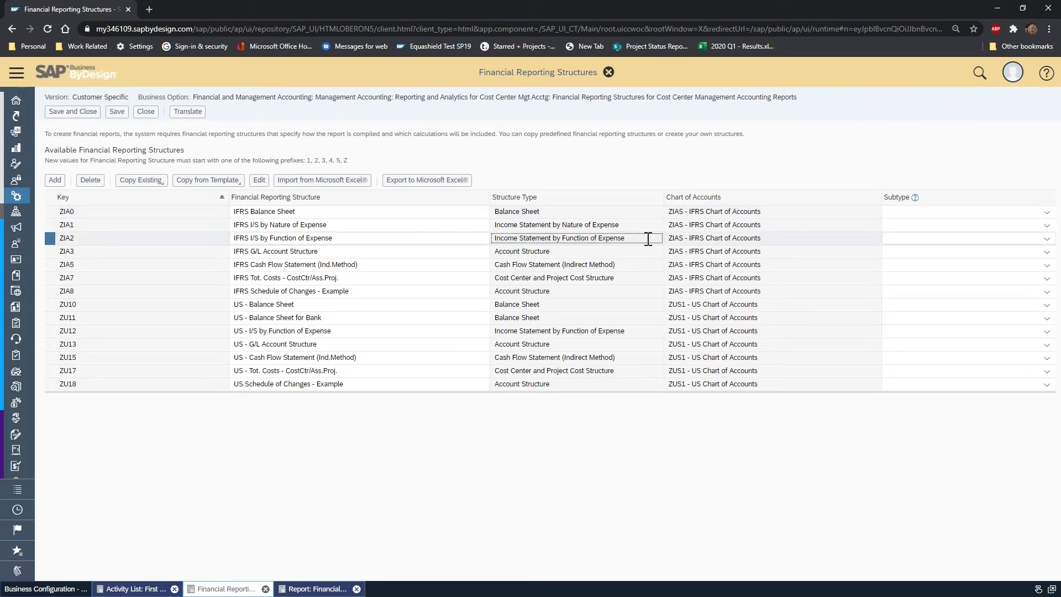
left_click(419, 227)
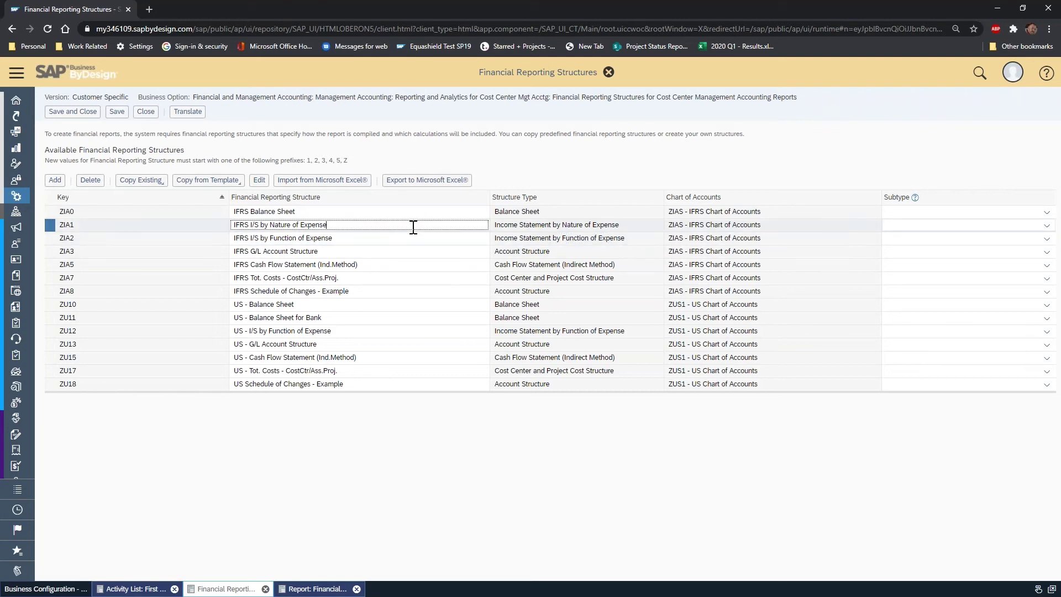
left_click(357, 238)
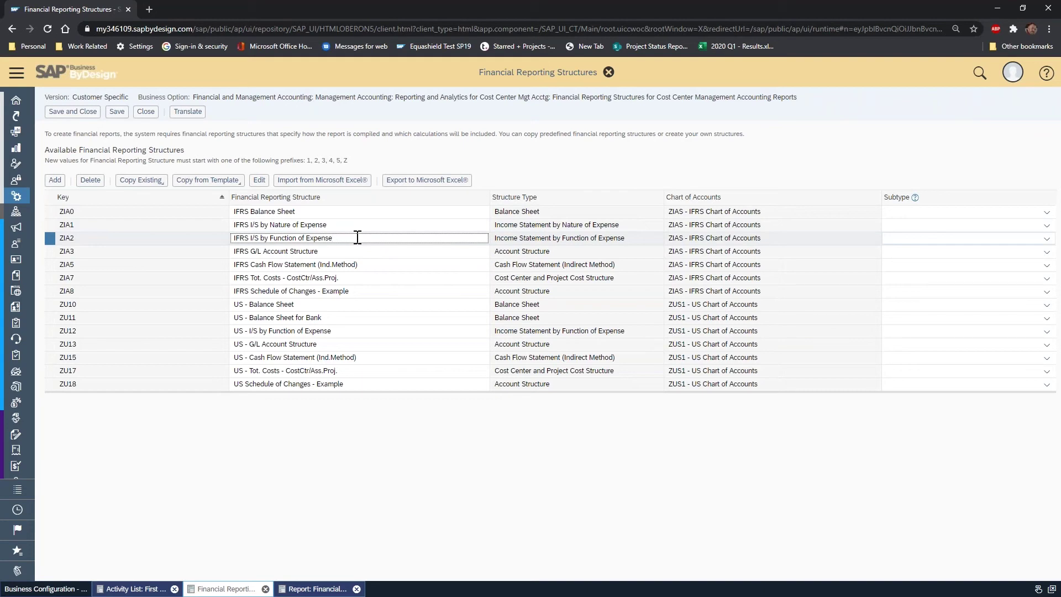
left_click(359, 227)
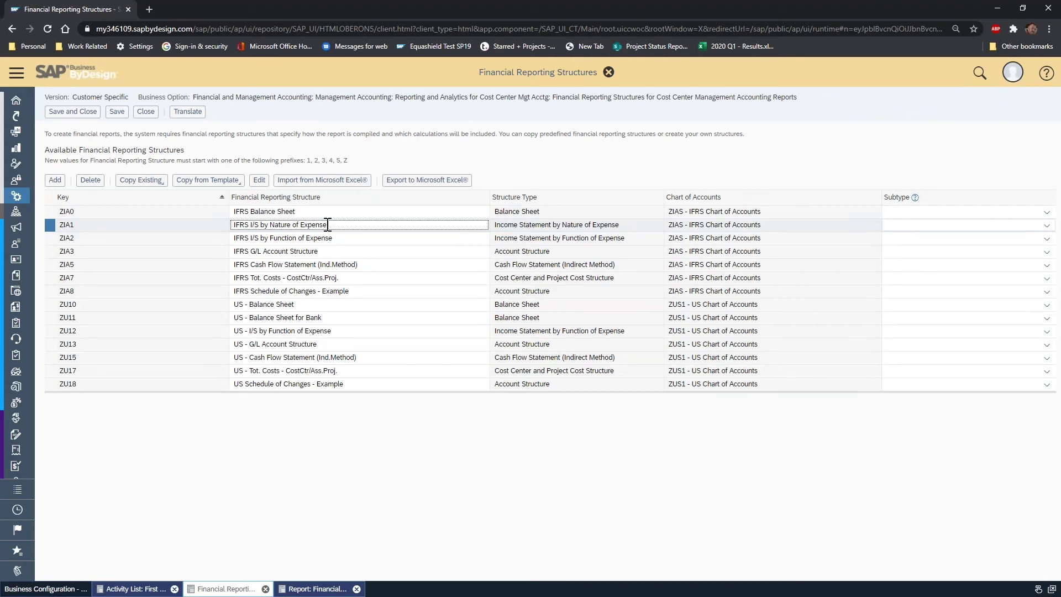
left_click(333, 233)
left_click(331, 227)
left_click(334, 234)
left_click(336, 227)
left_click(341, 239)
left_click(343, 227)
left_click(346, 240)
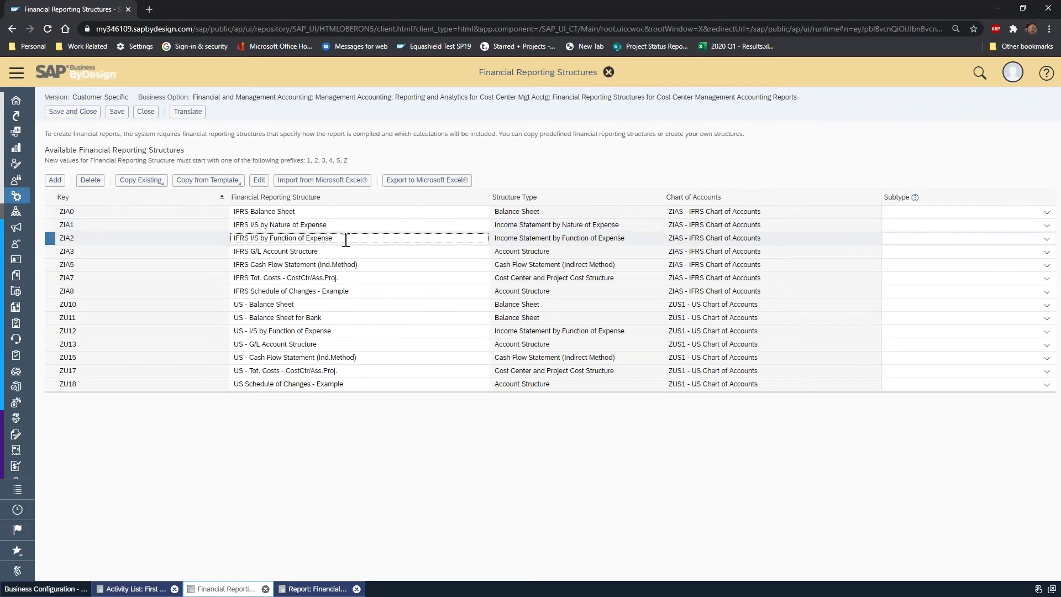
Open the ZU12 US - I/S by Function of Expense structure for editing, fully expanded except for Sales Revenues and Sales Discounts.
left_click(363, 330)
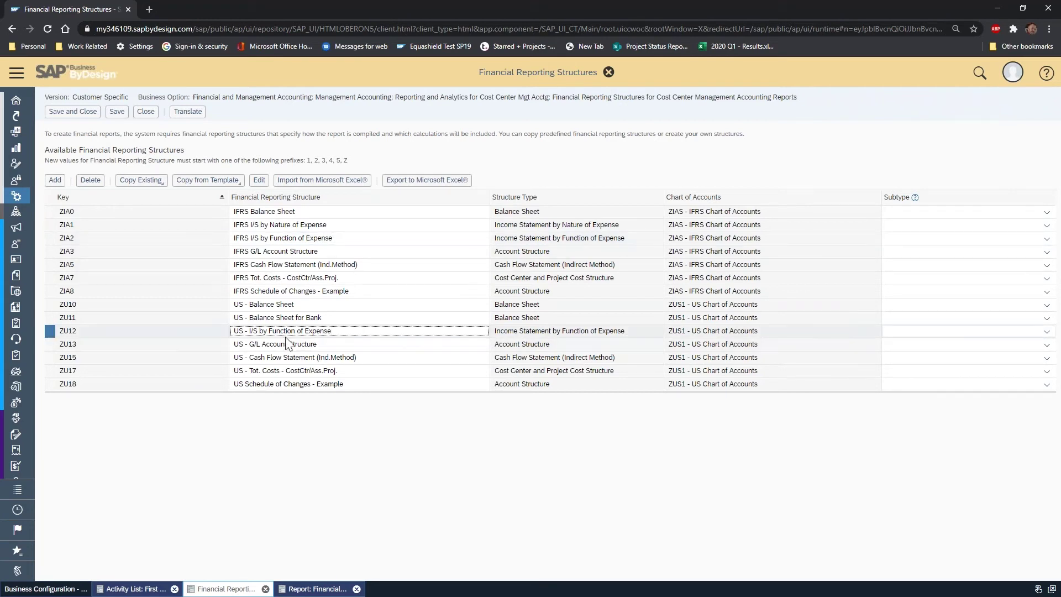
left_click(260, 179)
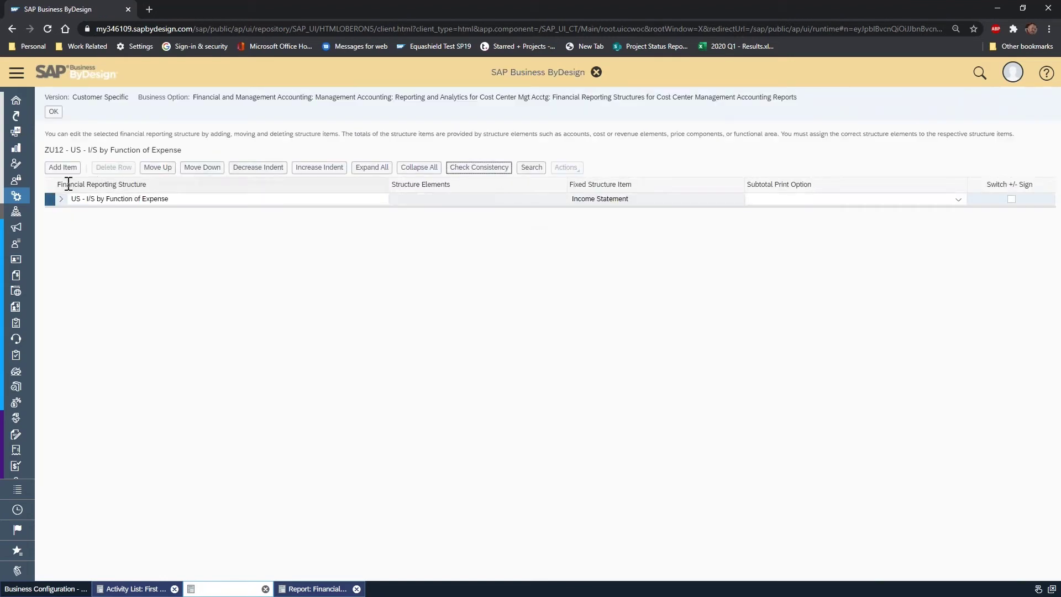
left_click(379, 168)
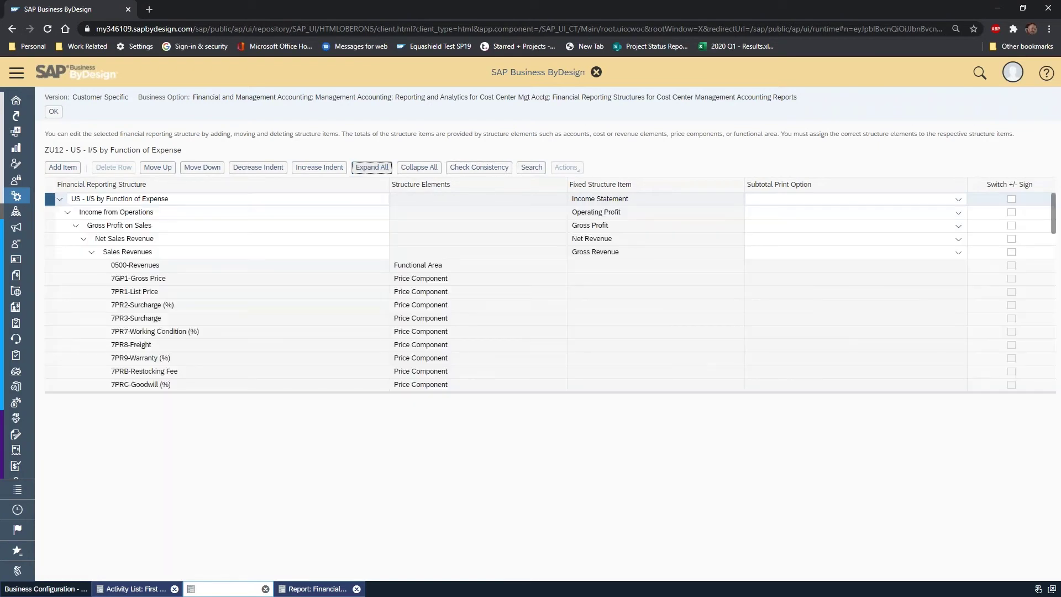
left_click(92, 252)
left_click(101, 279)
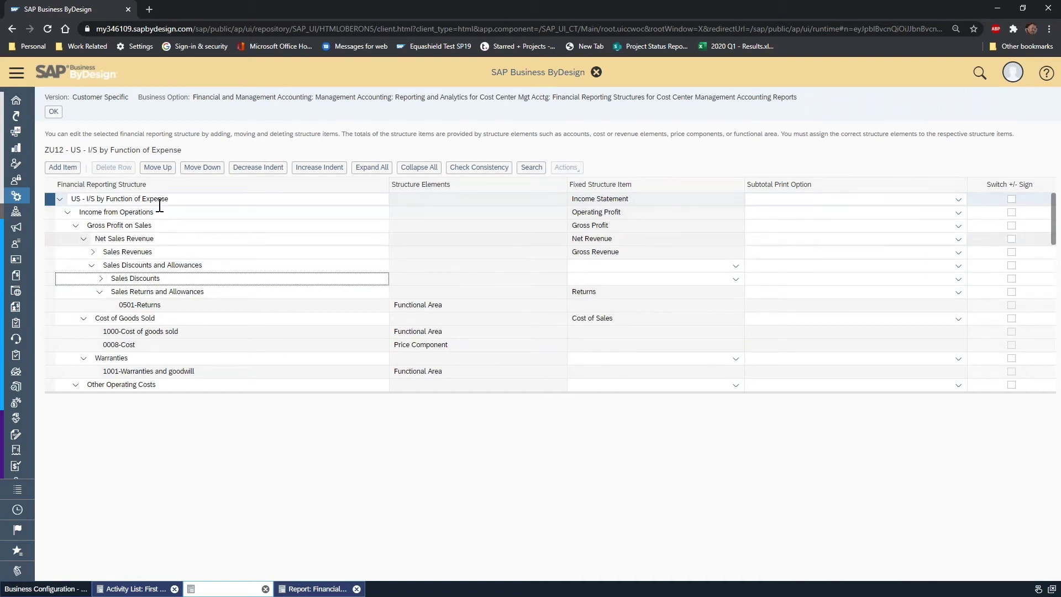
Examine the structure levels from Income from Operations through Gross Profit on Sales and Net Sales Revenue to Sales Revenues.
left_click(177, 212)
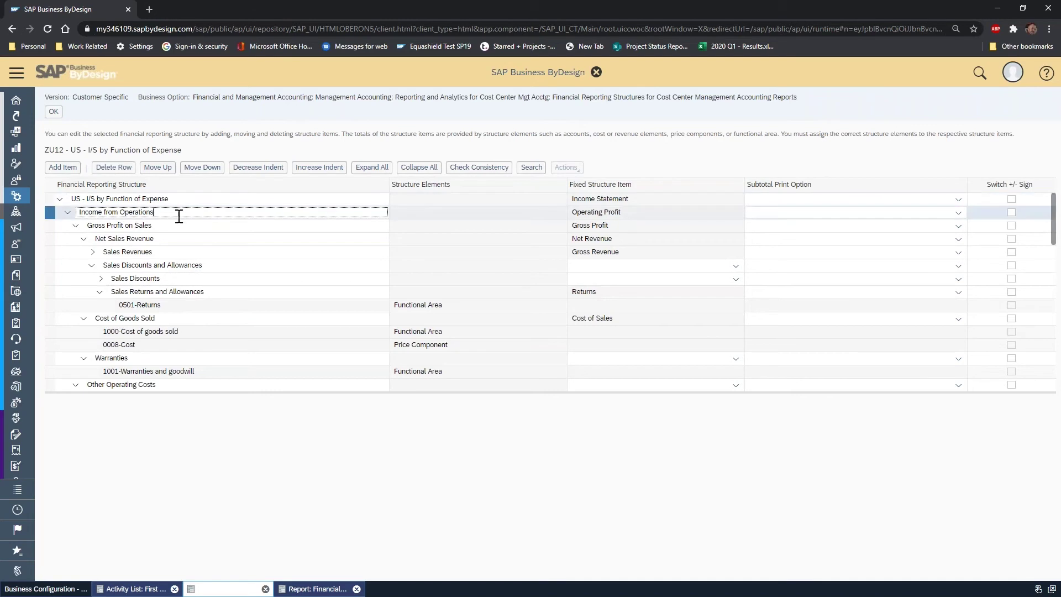
left_click(175, 225)
left_click(182, 238)
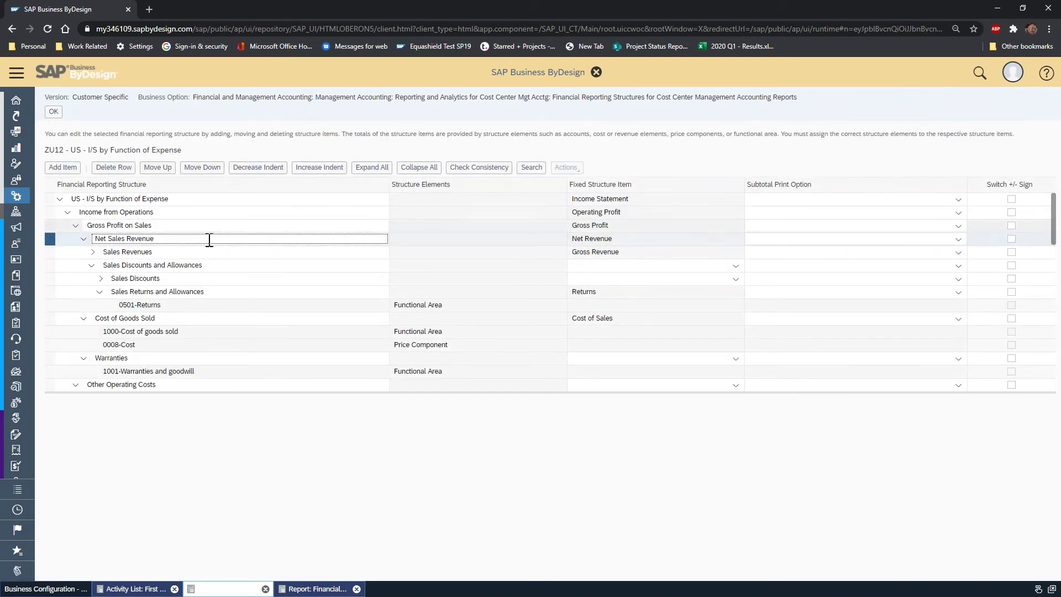
left_click(164, 255)
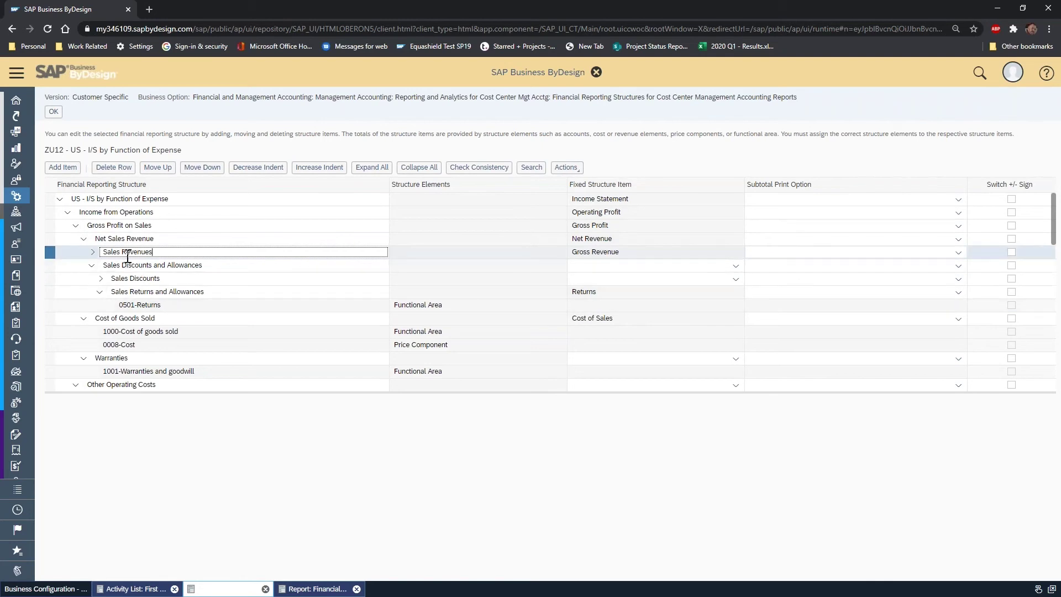
left_click(177, 240)
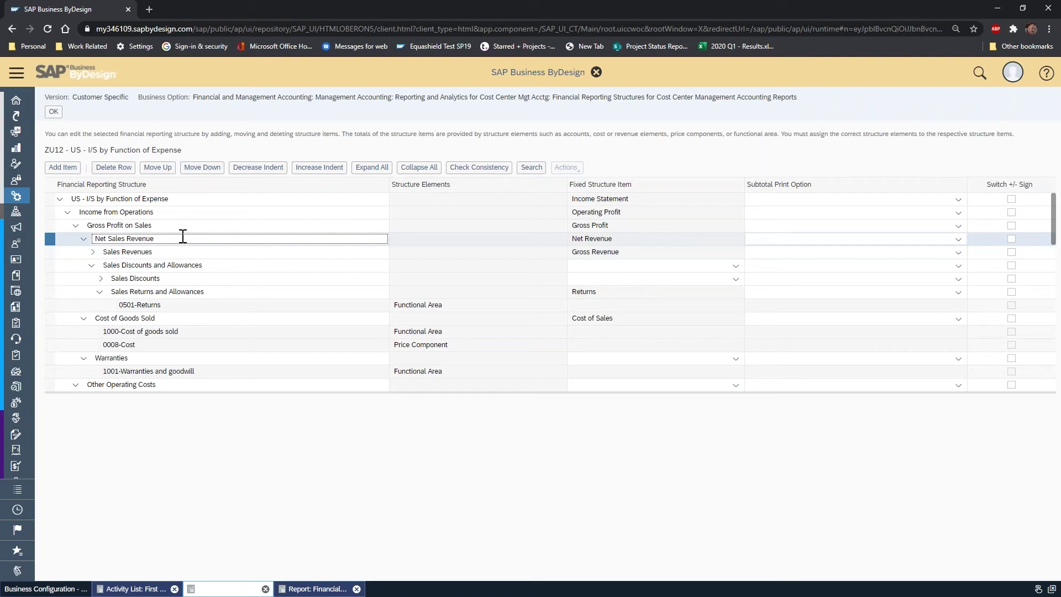
left_click(179, 254)
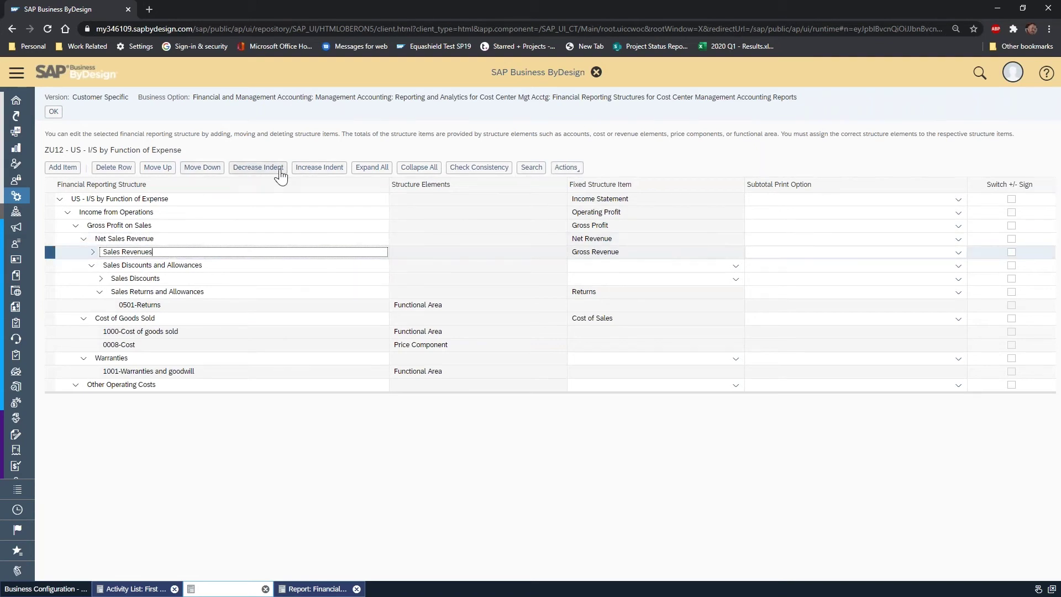
Expand Sales Discounts and check the functional area and price components under Sales Revenues, leaving Sales Revenues collapsed.
left_click(177, 276)
left_click(101, 278)
left_click(93, 252)
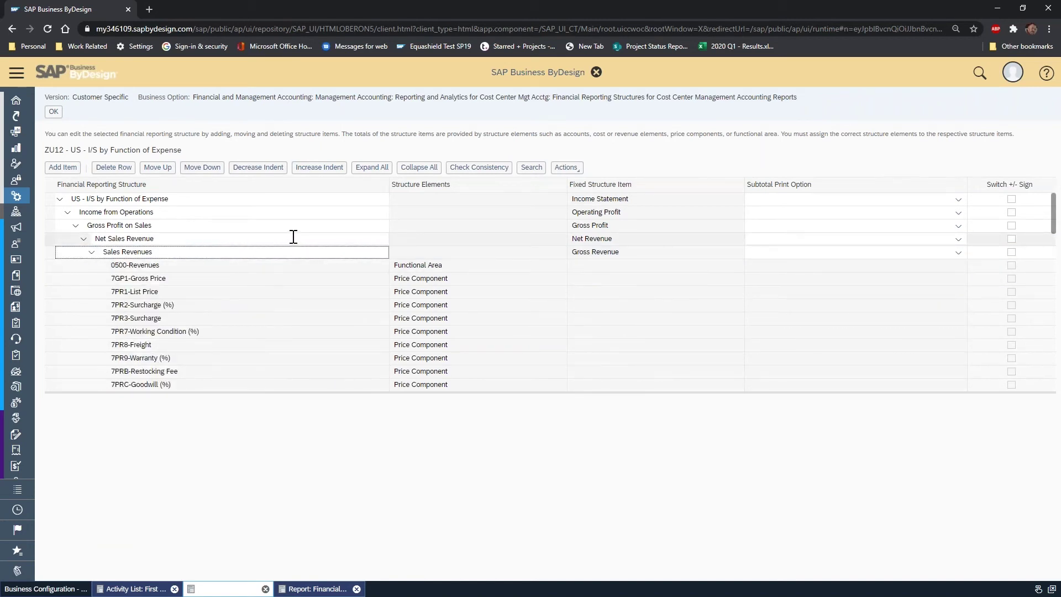
left_click(91, 253)
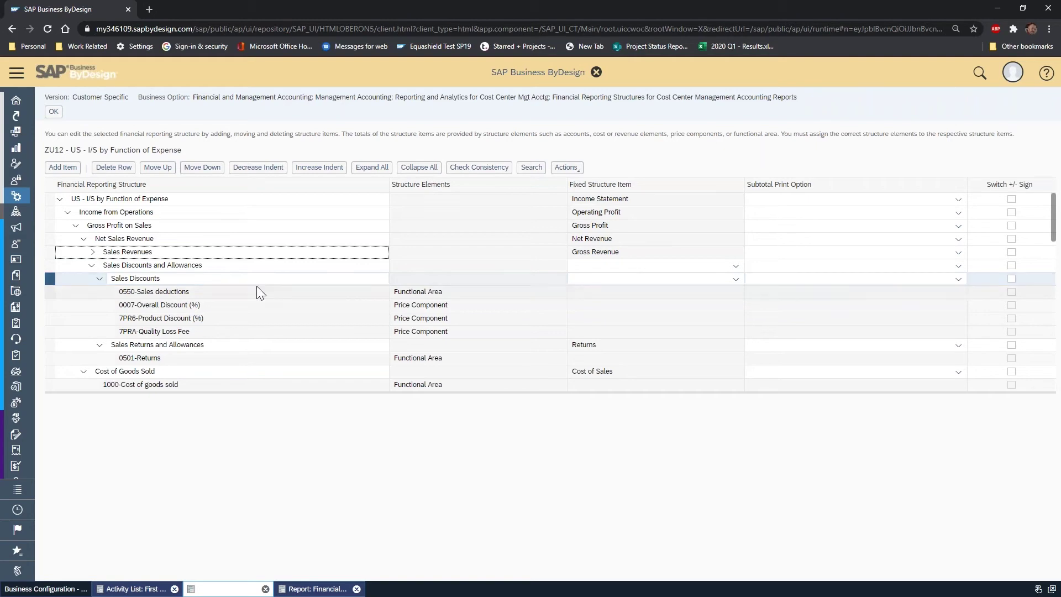
Open the functional area assignment for Cost of Goods Sold and examine the areas available for it.
scroll(257, 284, "down", 3)
left_click(50, 293)
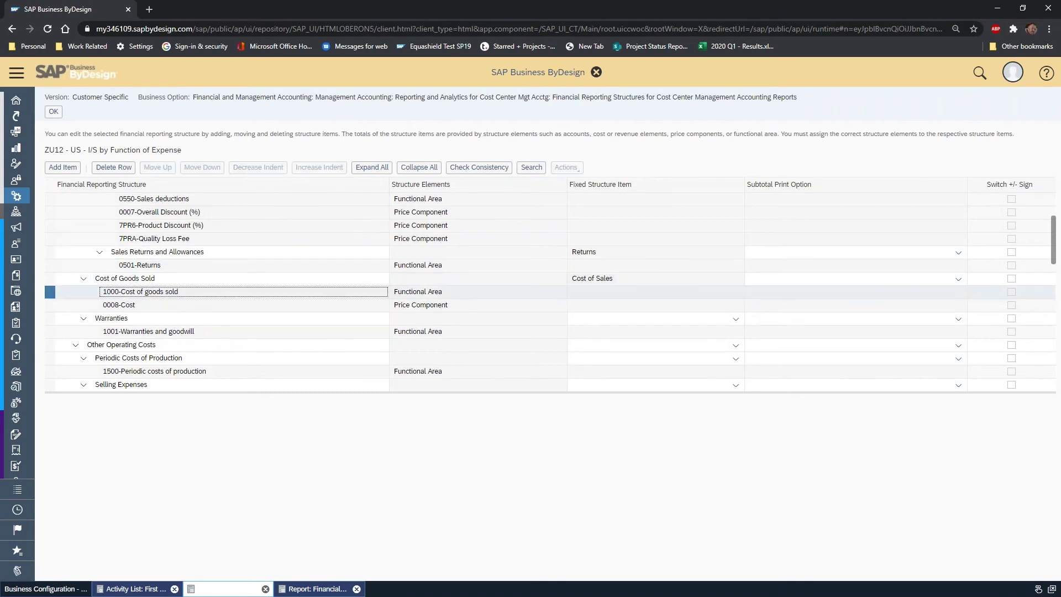
left_click(47, 278)
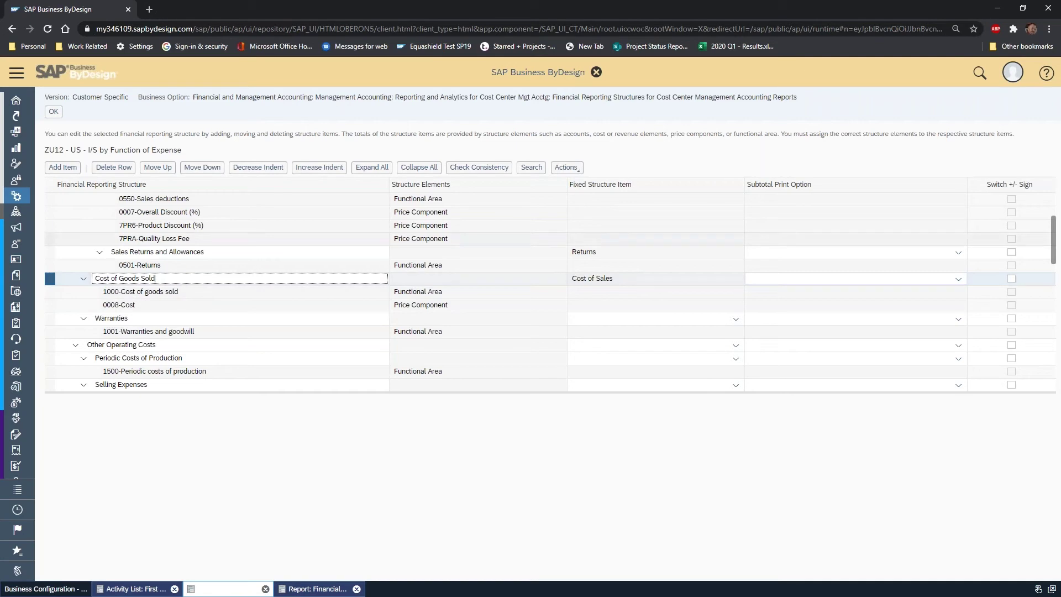
left_click(566, 168)
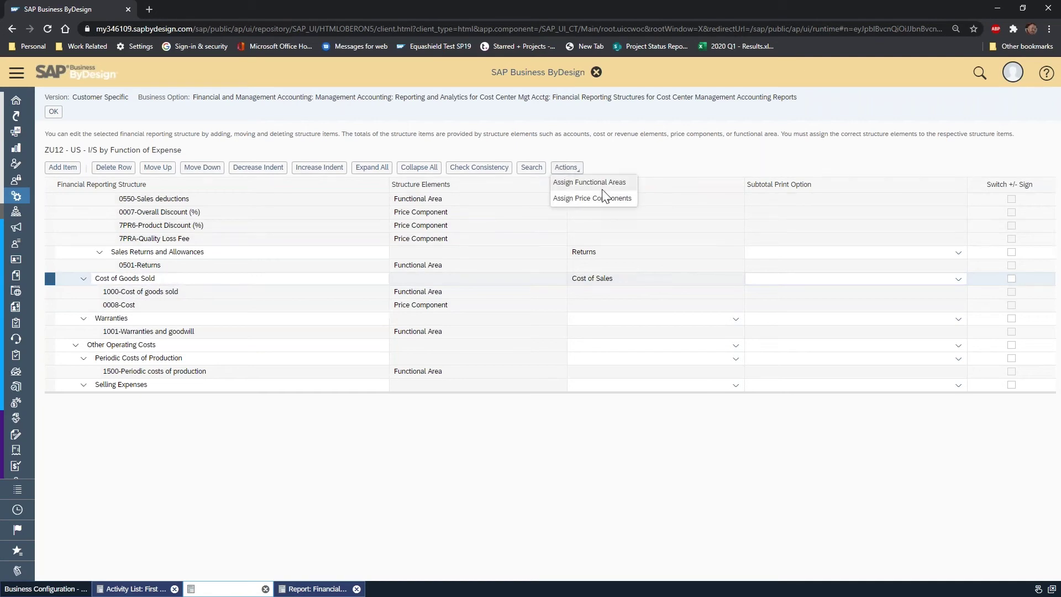
left_click(596, 183)
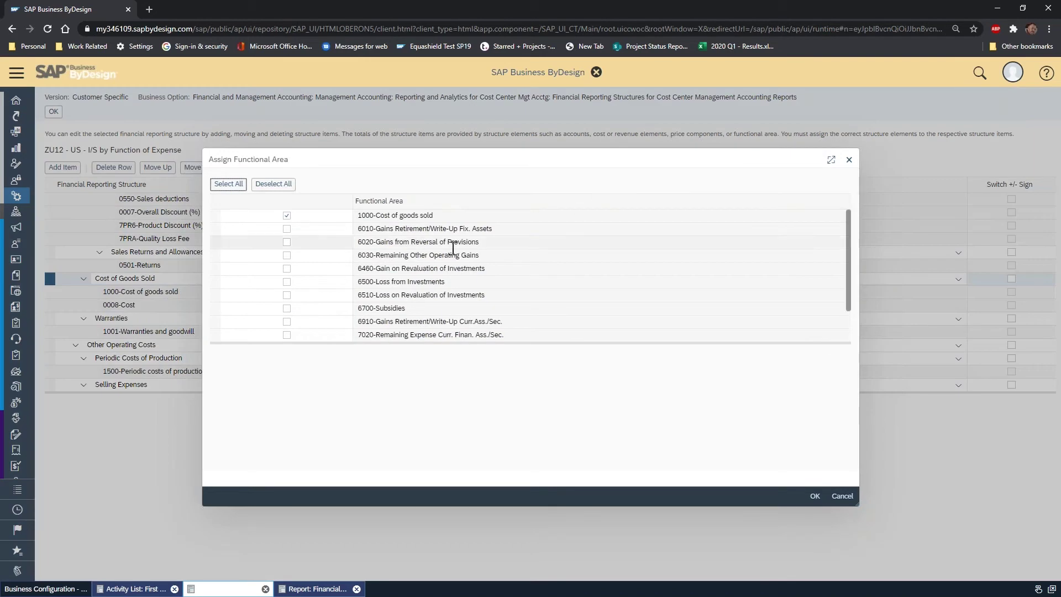
scroll(405, 235, "down", 1)
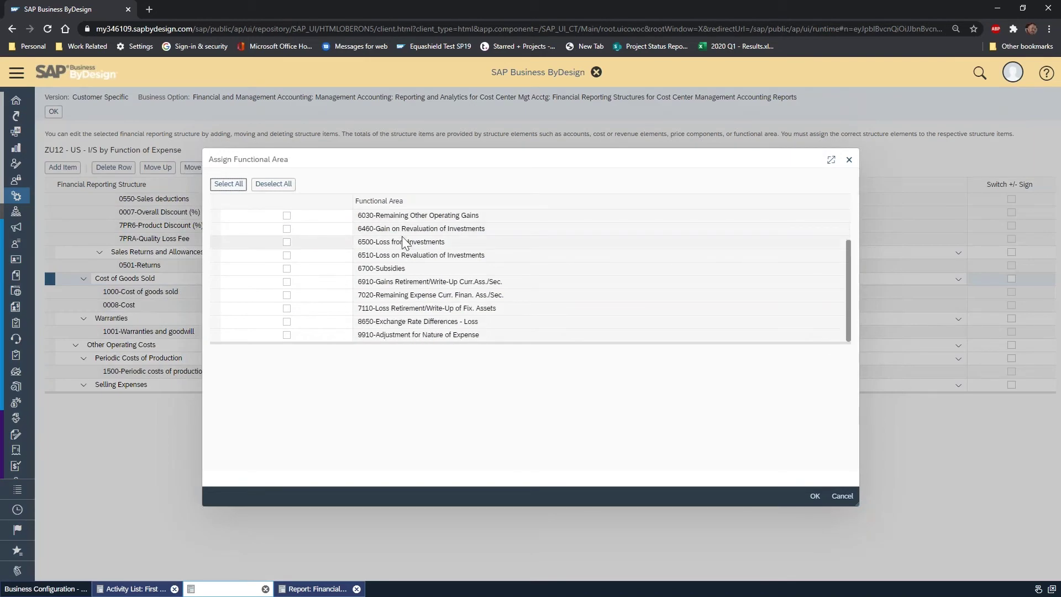
scroll(404, 242, "up", 1)
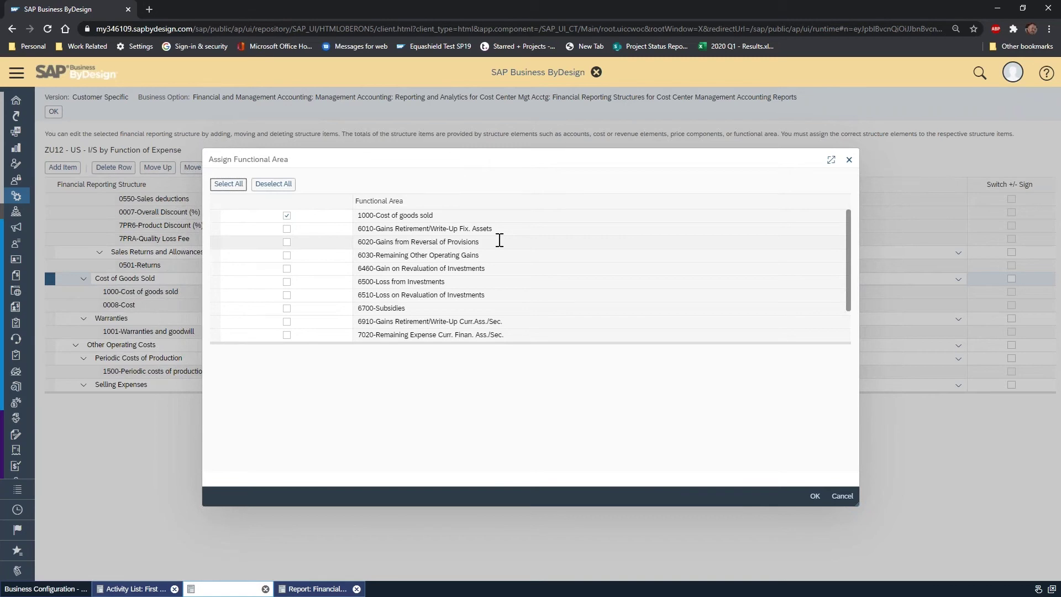
Assign functional area 6020-Gains from Reversal of Provisions to Cost of Goods Sold in the reporting structure.
left_click(287, 243)
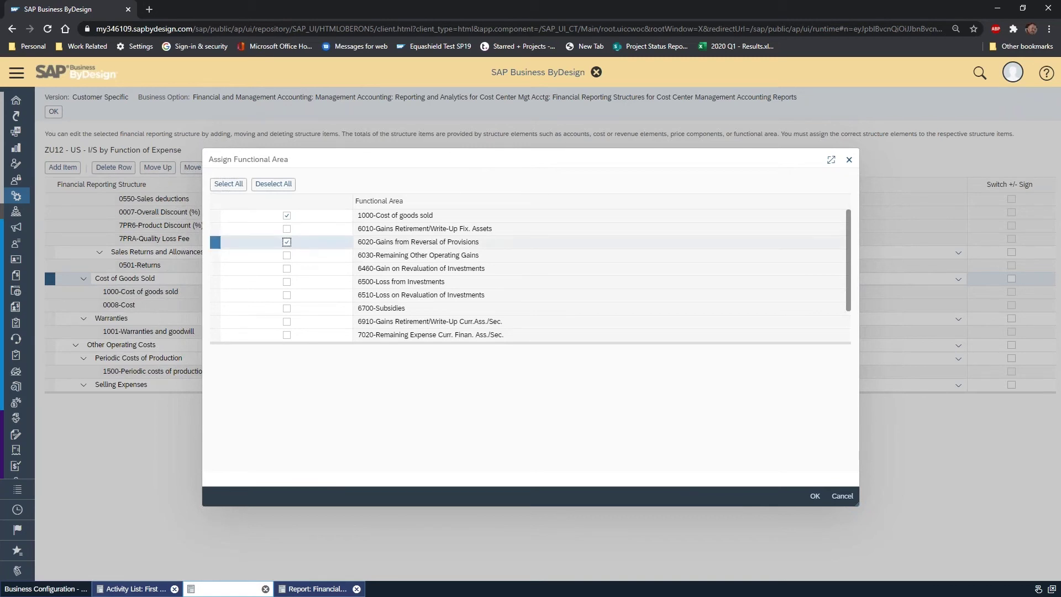
left_click(813, 496)
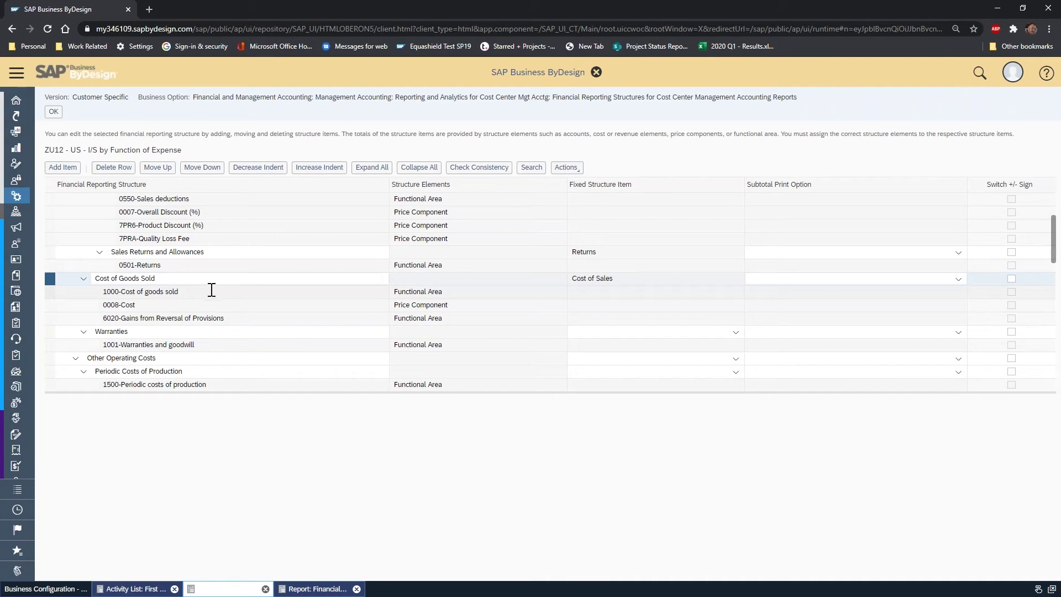
left_click(167, 278)
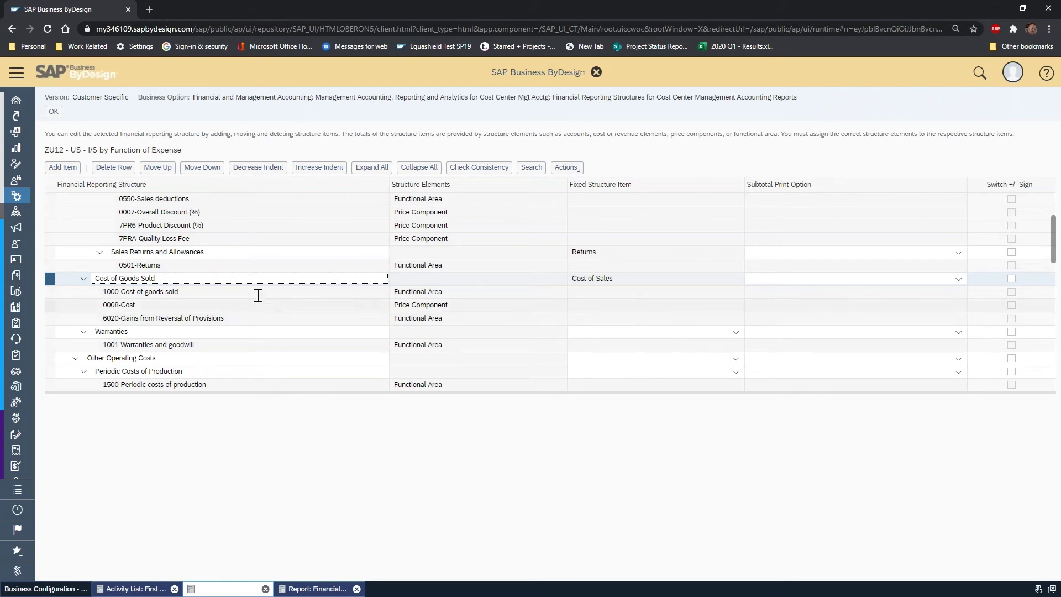
left_click(158, 266)
scroll(166, 267, "up", 5)
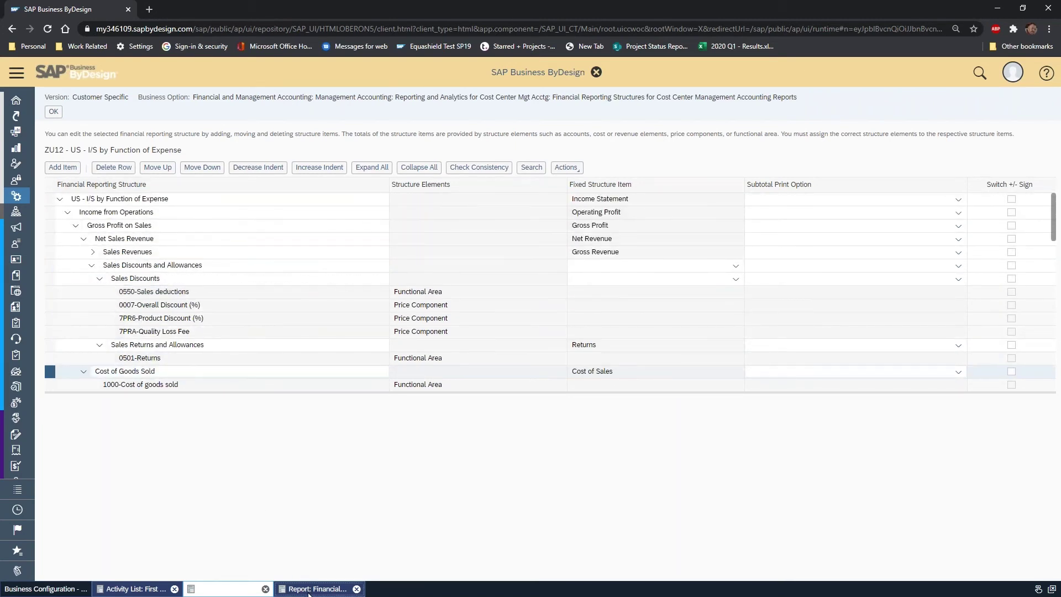
Switch to the Financial Statements report and remove G/L Account from its row fields.
left_click(312, 589)
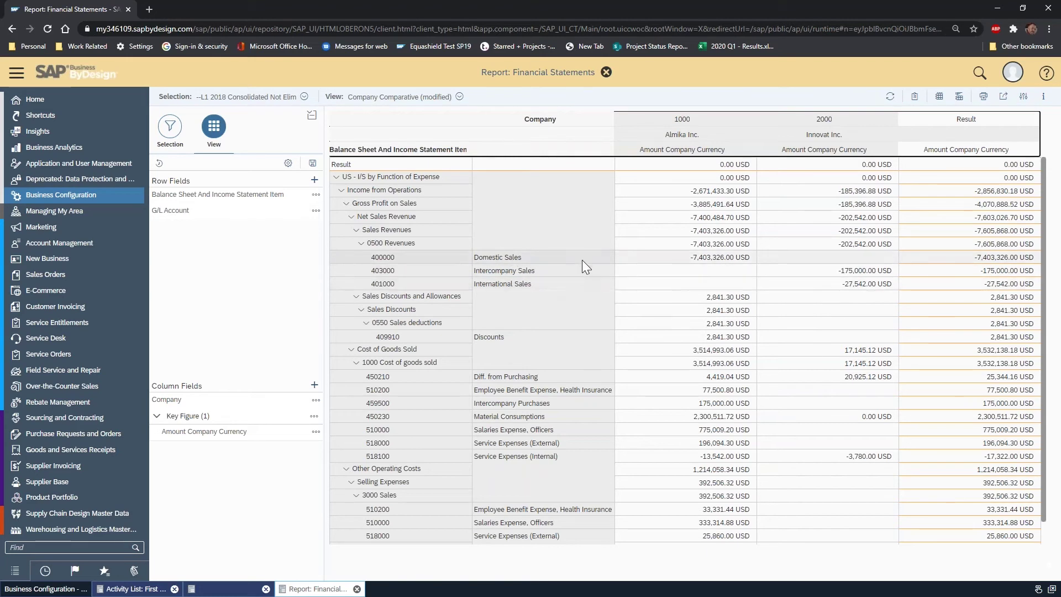
left_click(314, 181)
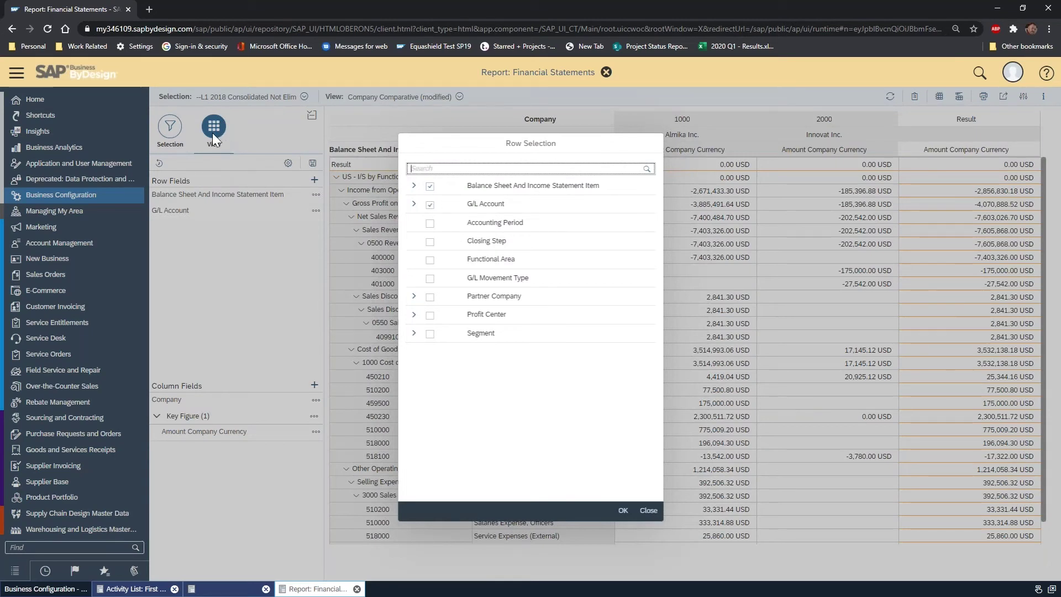
left_click(430, 205)
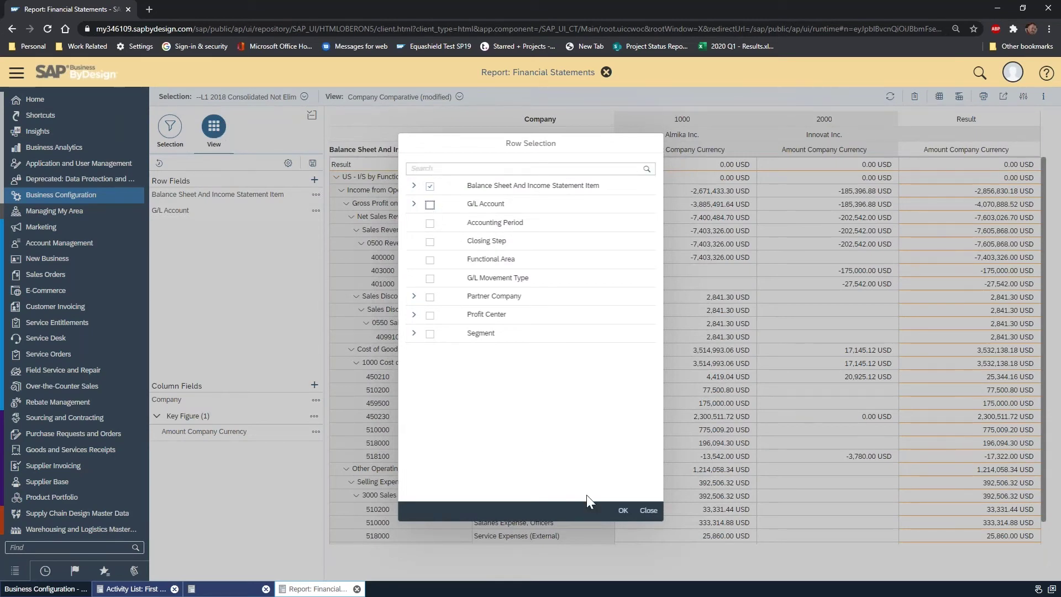
left_click(624, 511)
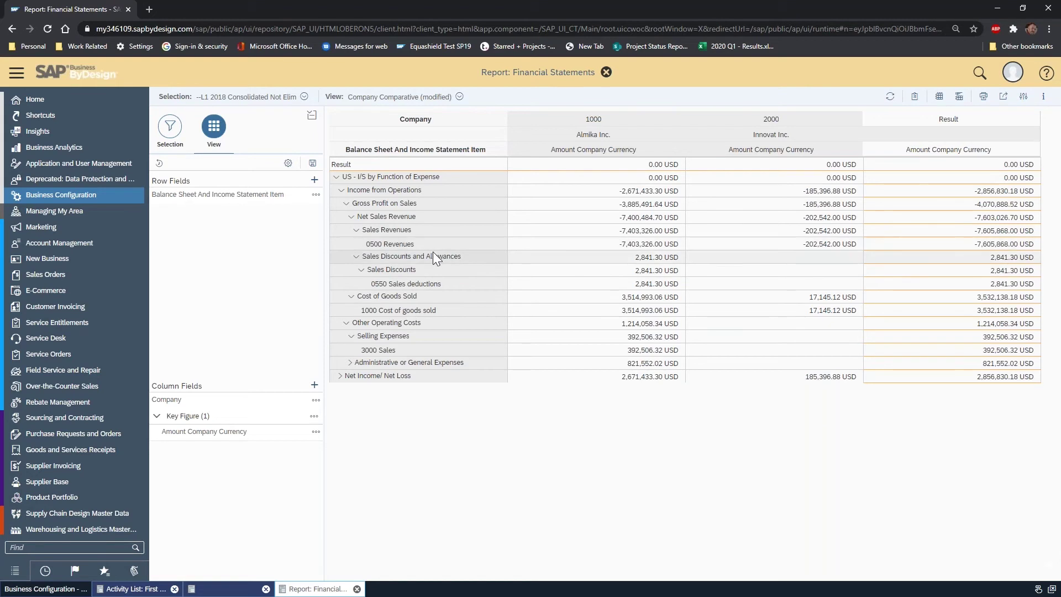
Add G/L Account back to the report's row fields and return to the ZU12 reporting structure.
left_click(315, 179)
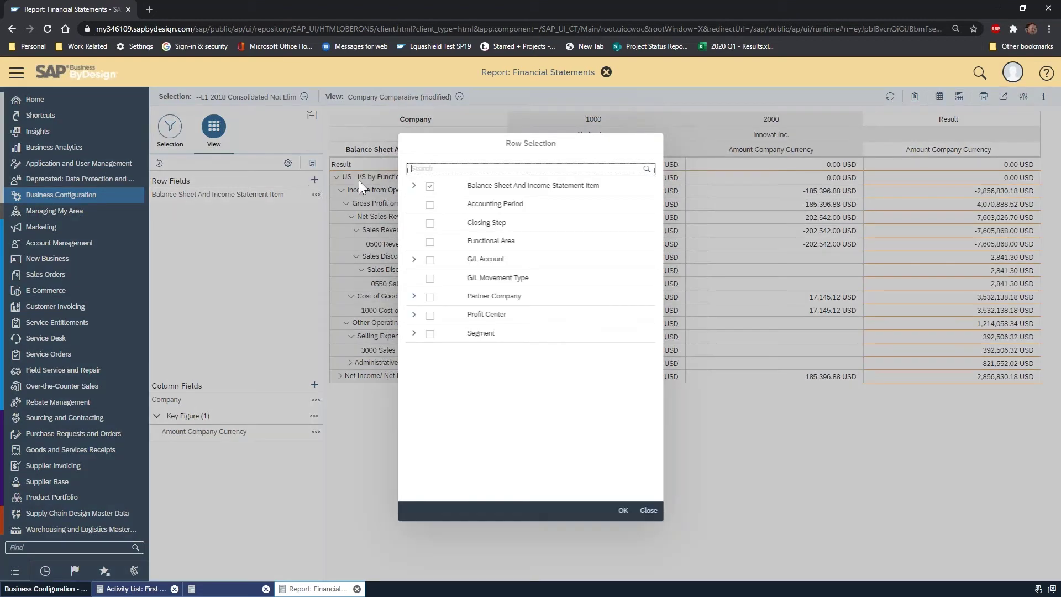
left_click(431, 260)
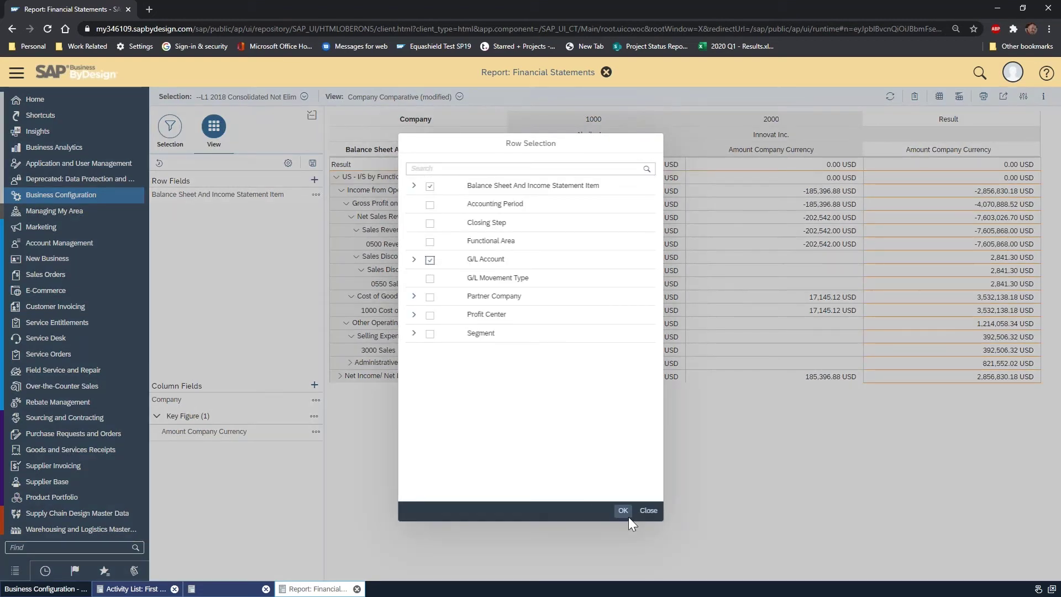
left_click(623, 510)
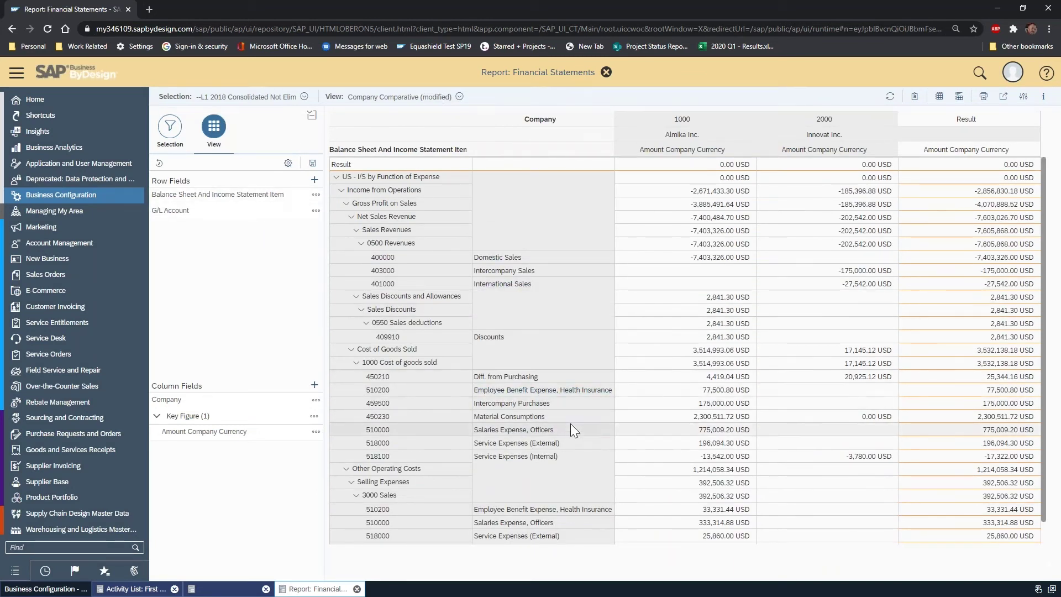
scroll(572, 424, "down", 1)
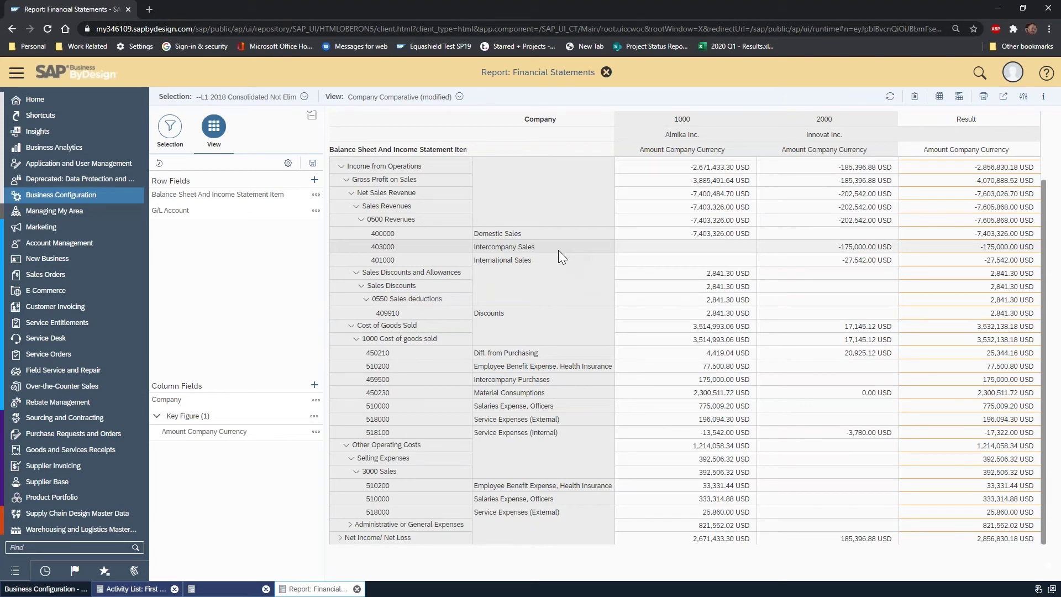
left_click(226, 589)
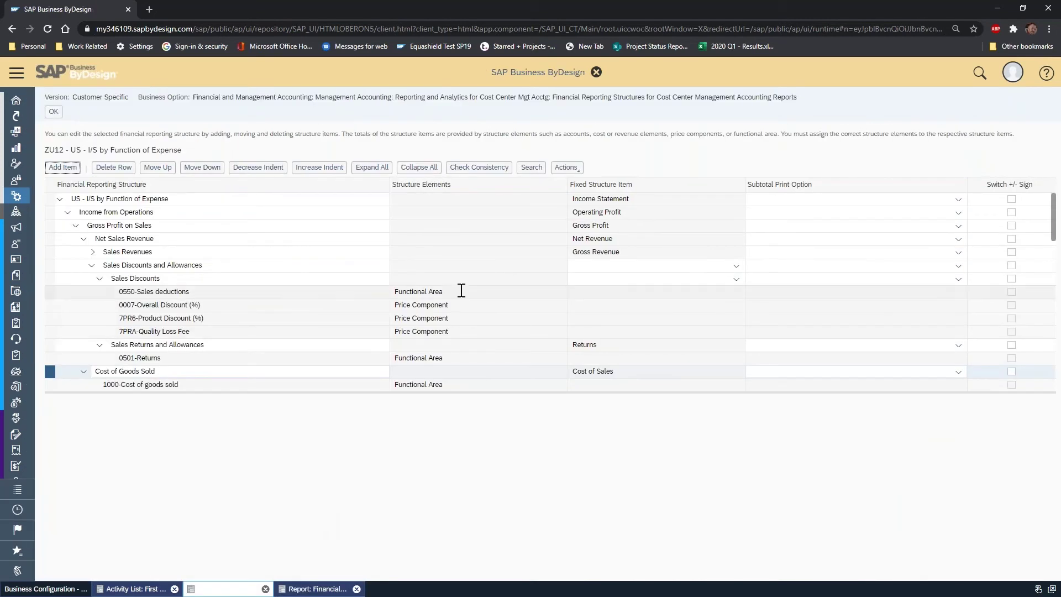
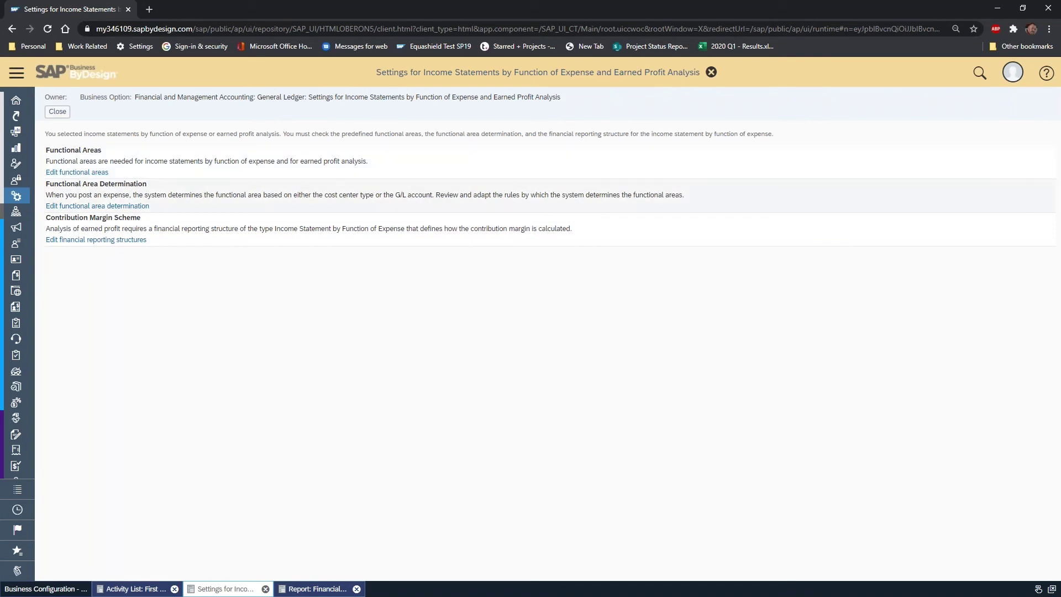
Open the functional areas from the income statement by function of expense settings and examine the full list, including the default area.
left_click(75, 173)
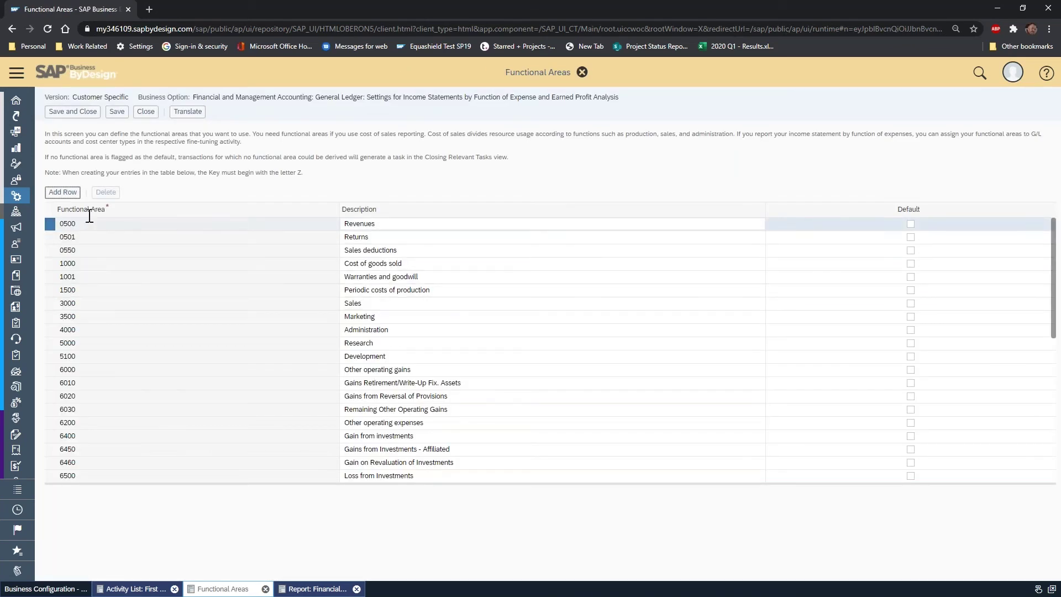
scroll(89, 317, "down", 4)
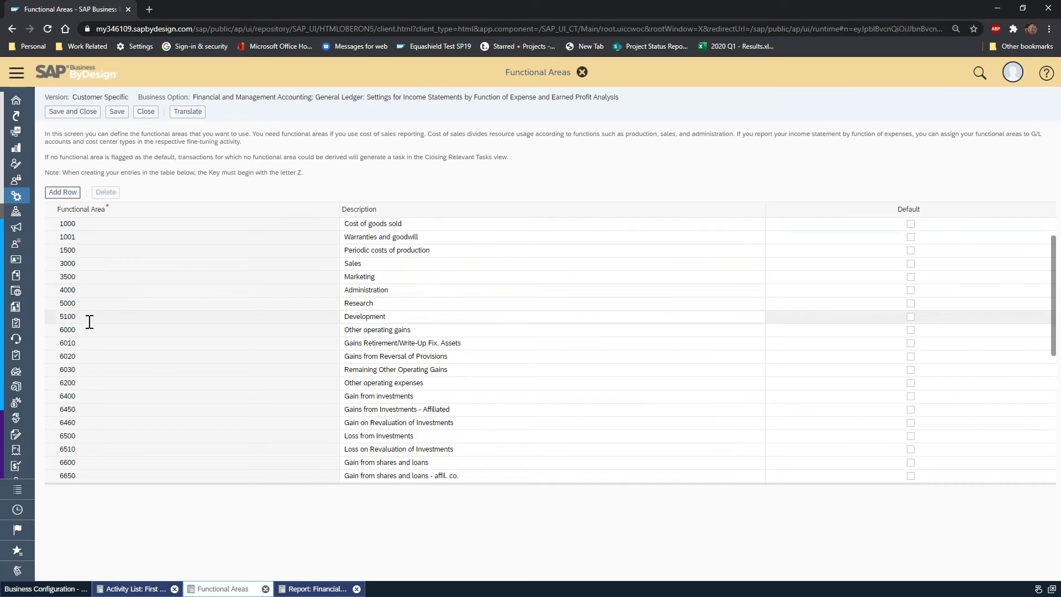
scroll(89, 316, "down", 5)
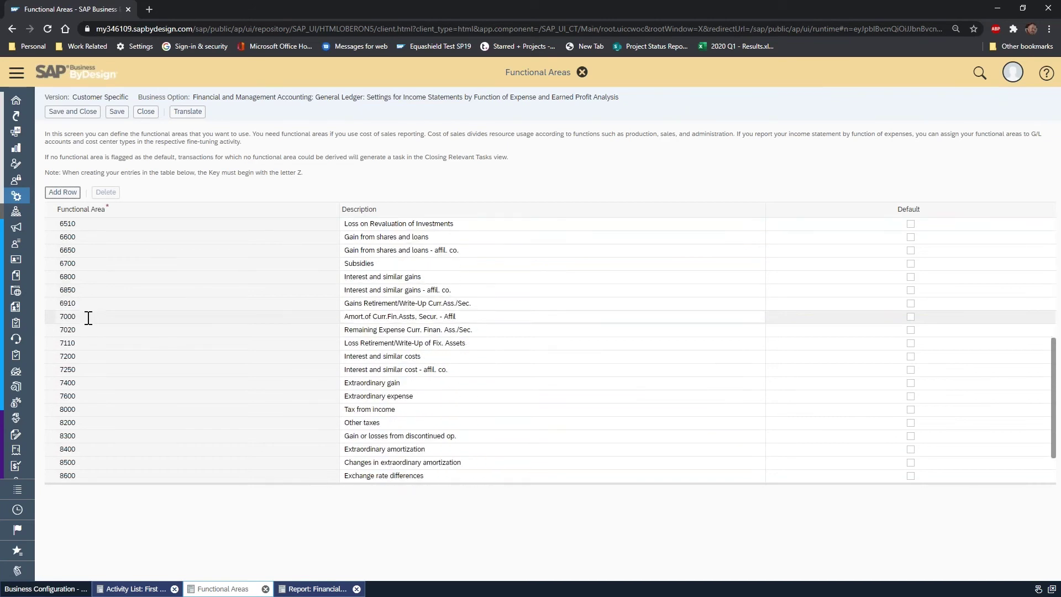
scroll(88, 317, "down", 1)
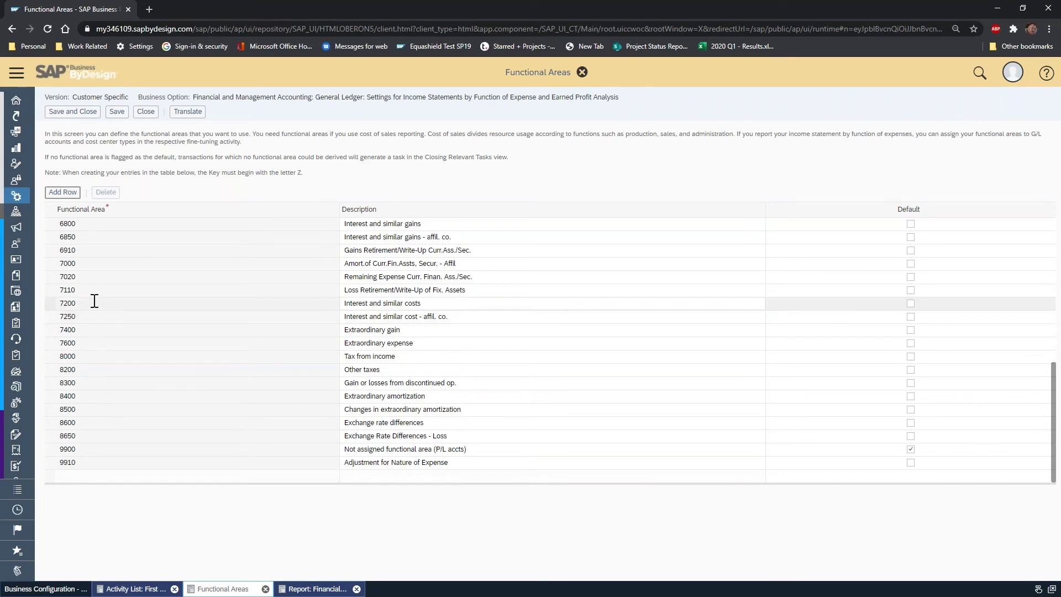
scroll(95, 303, "up", 3)
scroll(95, 303, "up", 4)
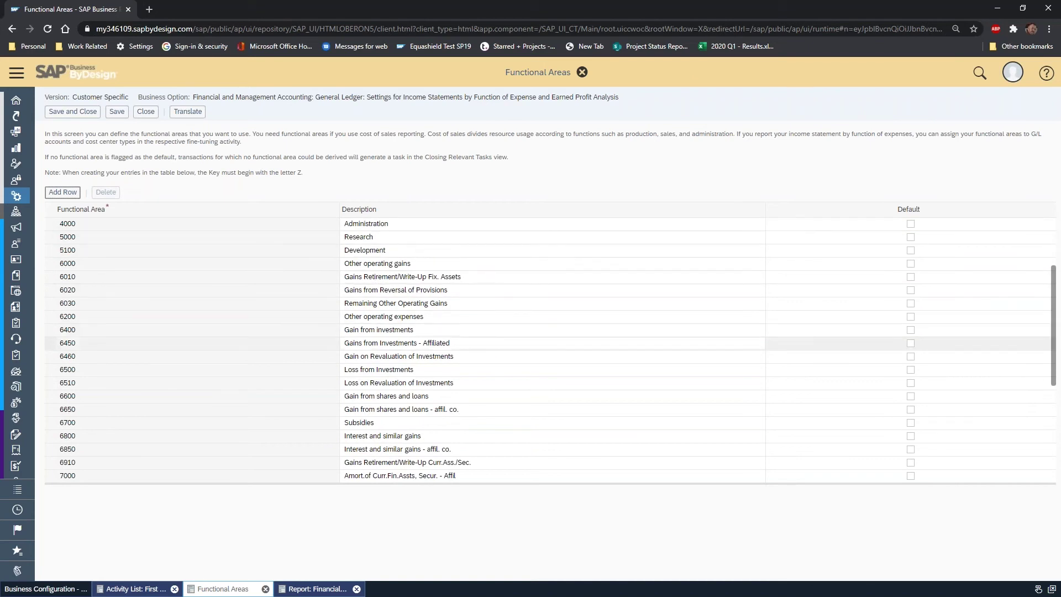
scroll(464, 337, "down", 3)
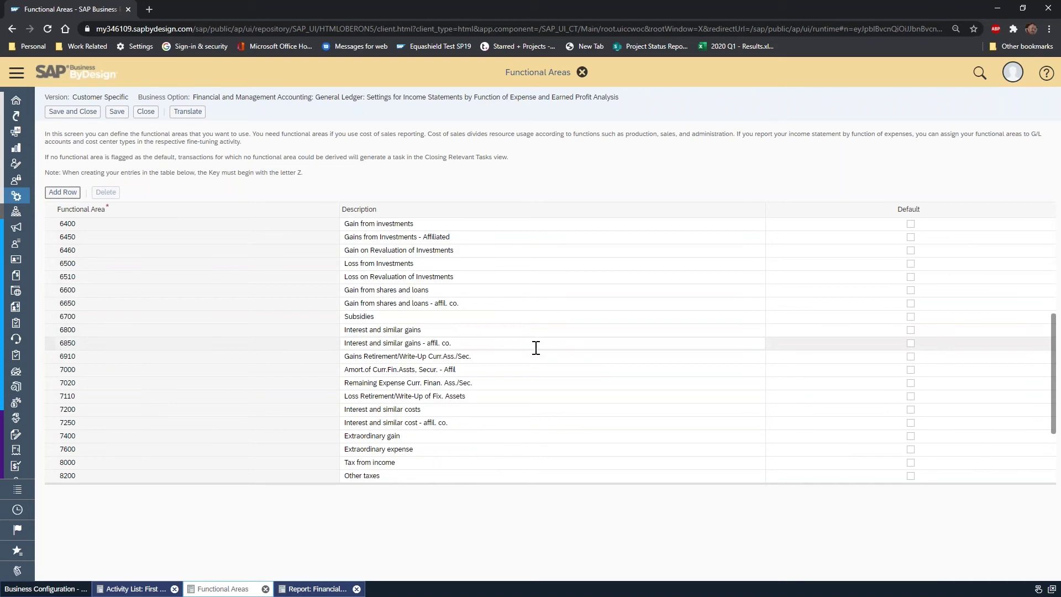
scroll(535, 347, "down", 3)
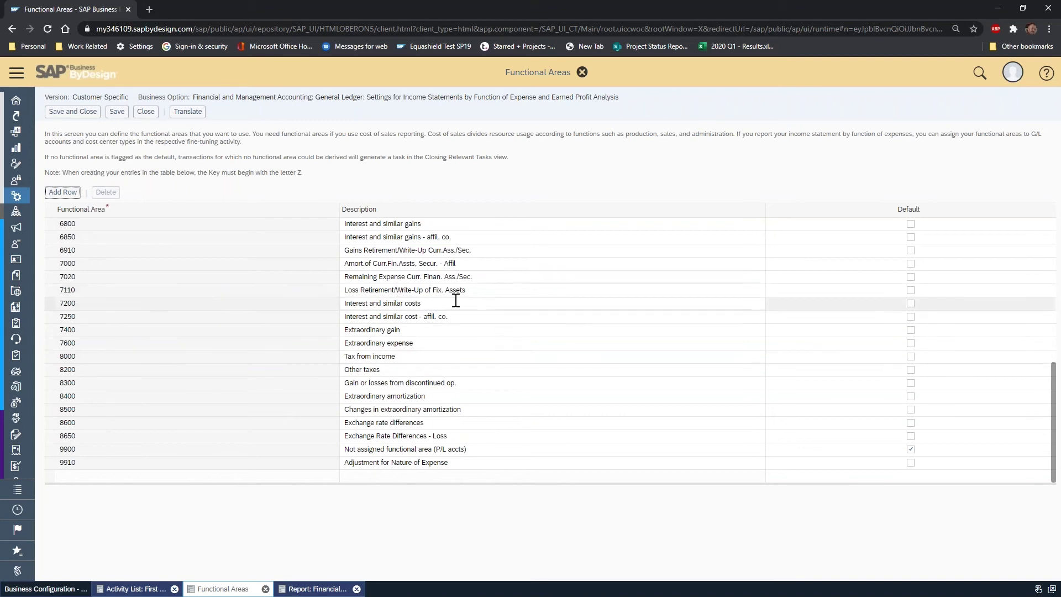
scroll(529, 312, "up", 3)
scroll(530, 314, "up", 4)
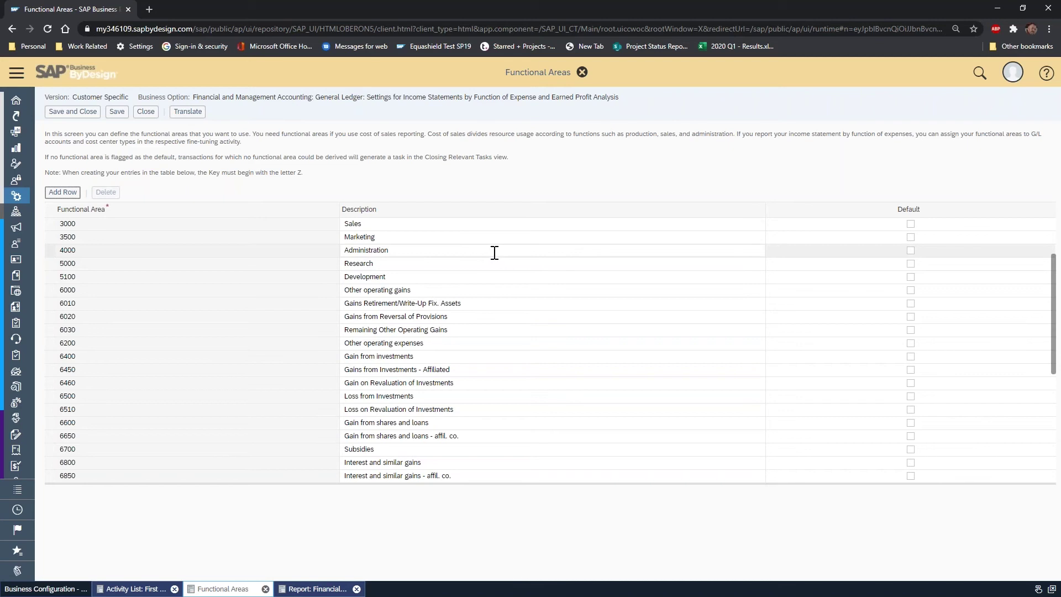
Check the Sales and Administration functional areas, the note on keys for new entries and the remaining areas, then close the list.
left_click(423, 229)
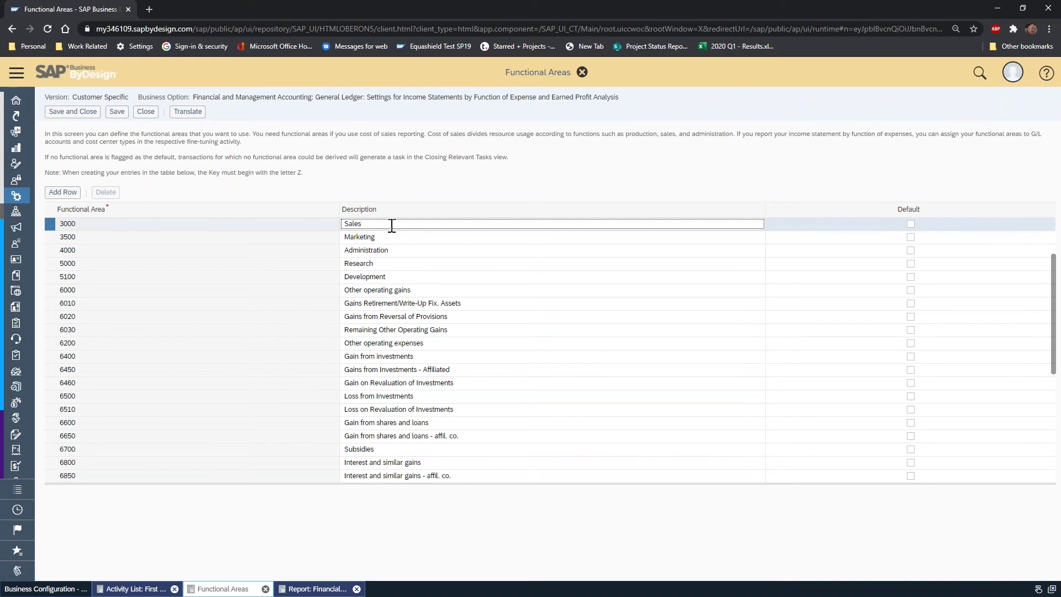
left_click(418, 249)
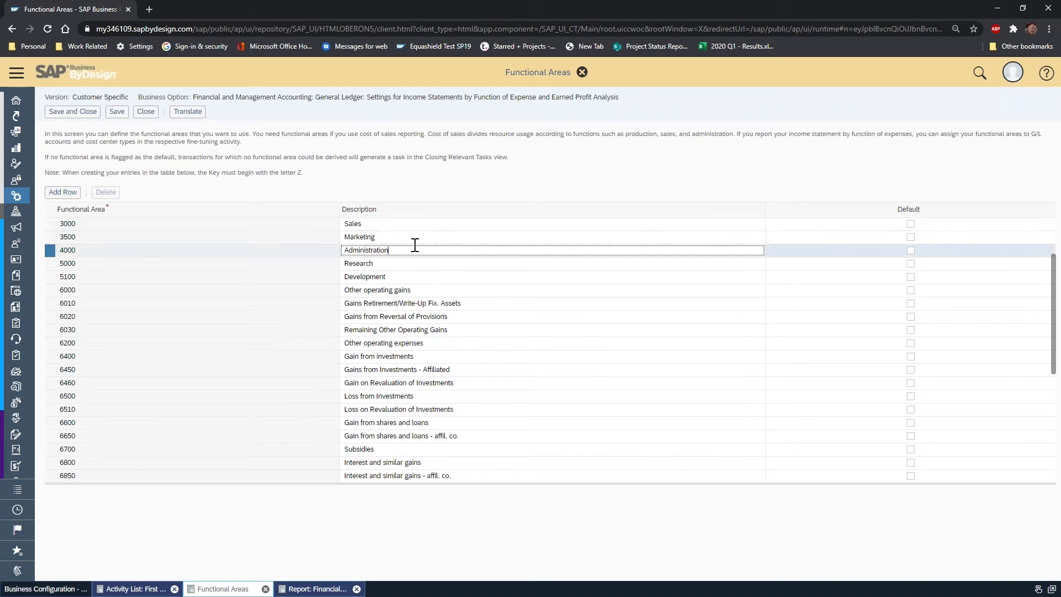
left_click(302, 174)
double_click(300, 173)
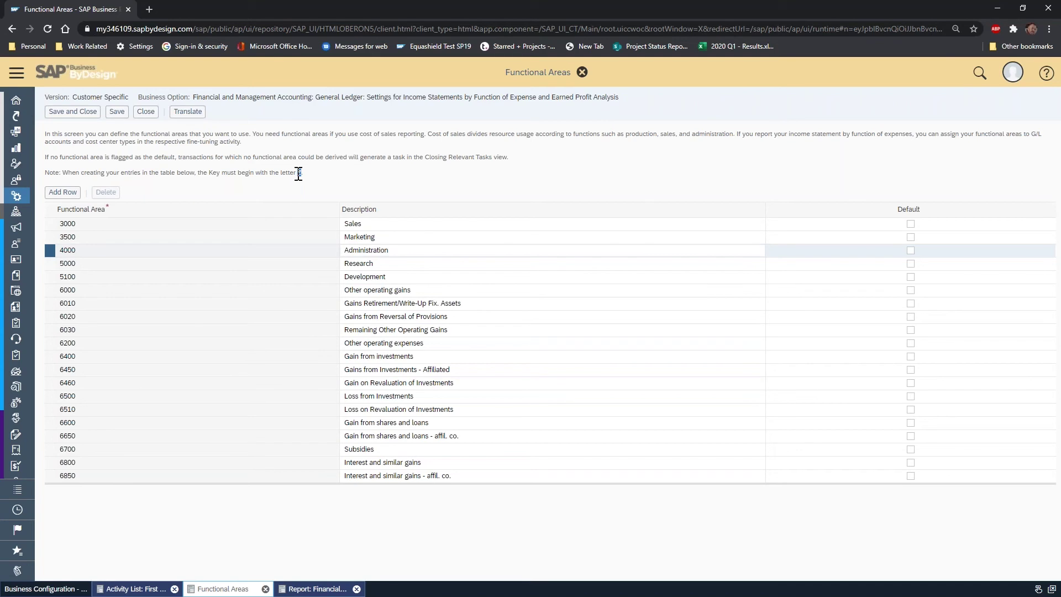
scroll(206, 376, "down", 4)
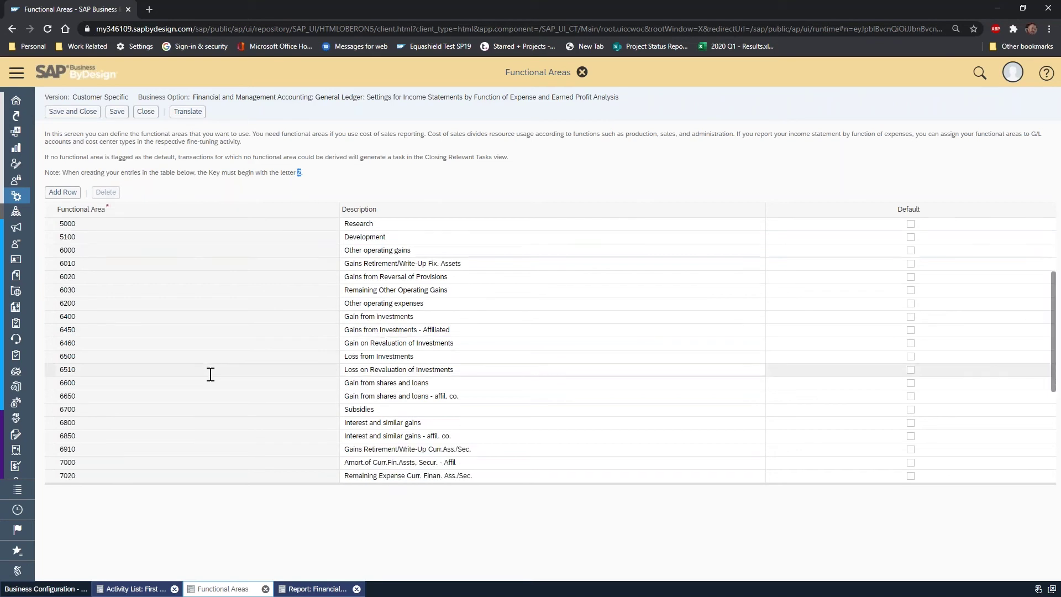
scroll(204, 376, "down", 2)
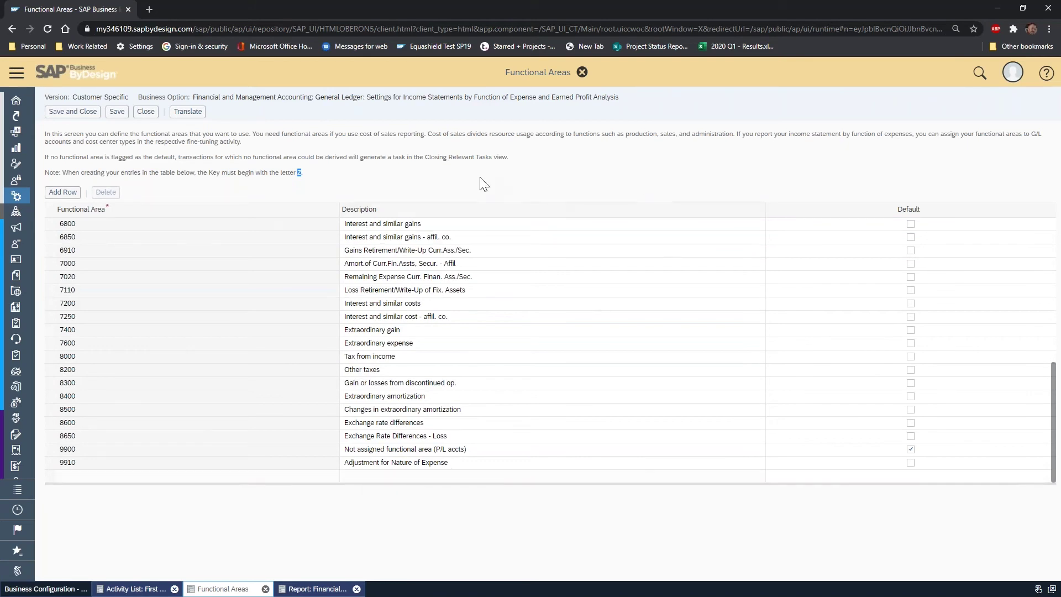
left_click(597, 346)
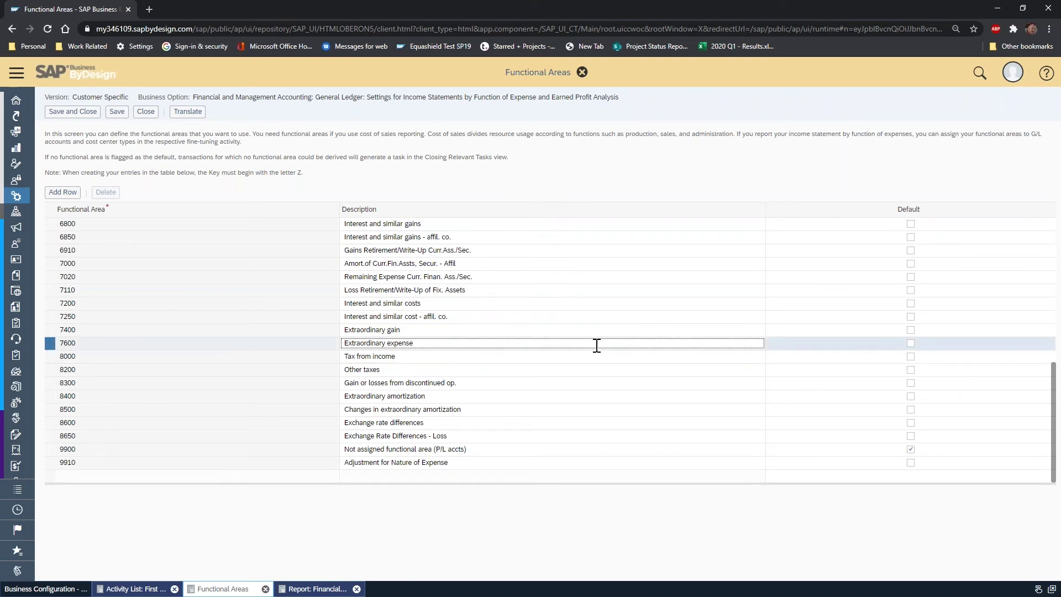
scroll(553, 331, "up", 2)
scroll(553, 331, "up", 8)
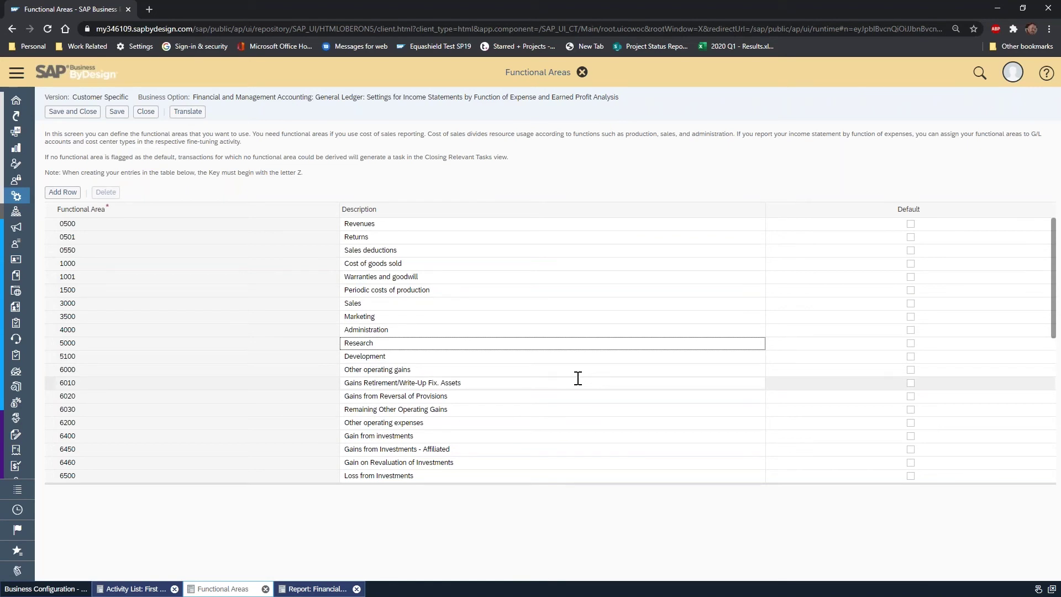
left_click(147, 112)
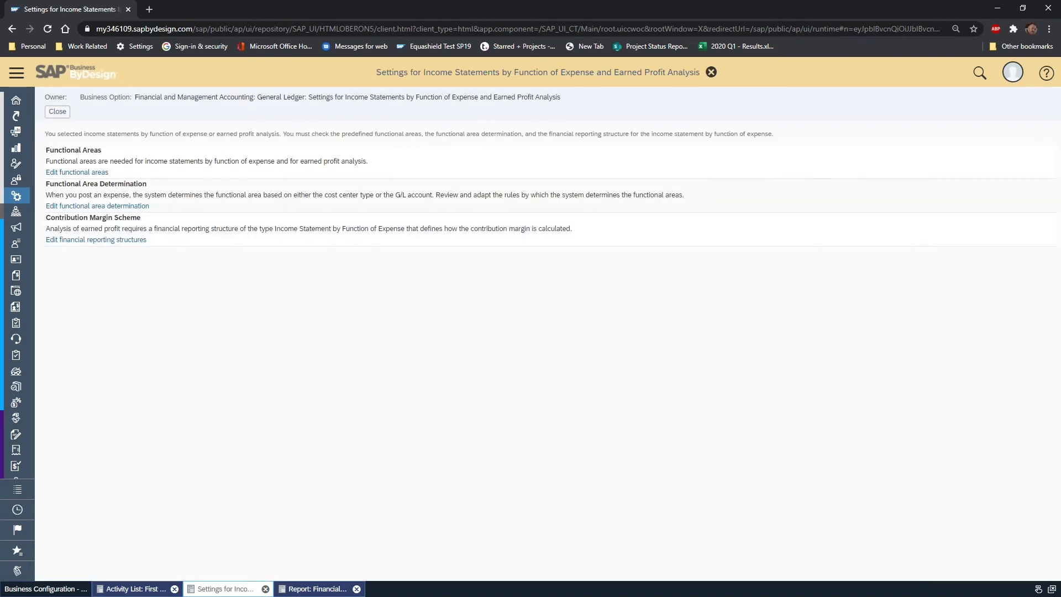
Open the functional area determination and compare the G/L account rules for US-GAAP, IFRS and Canadian GAAP, finishing on 7000 - IFRS.
left_click(78, 208)
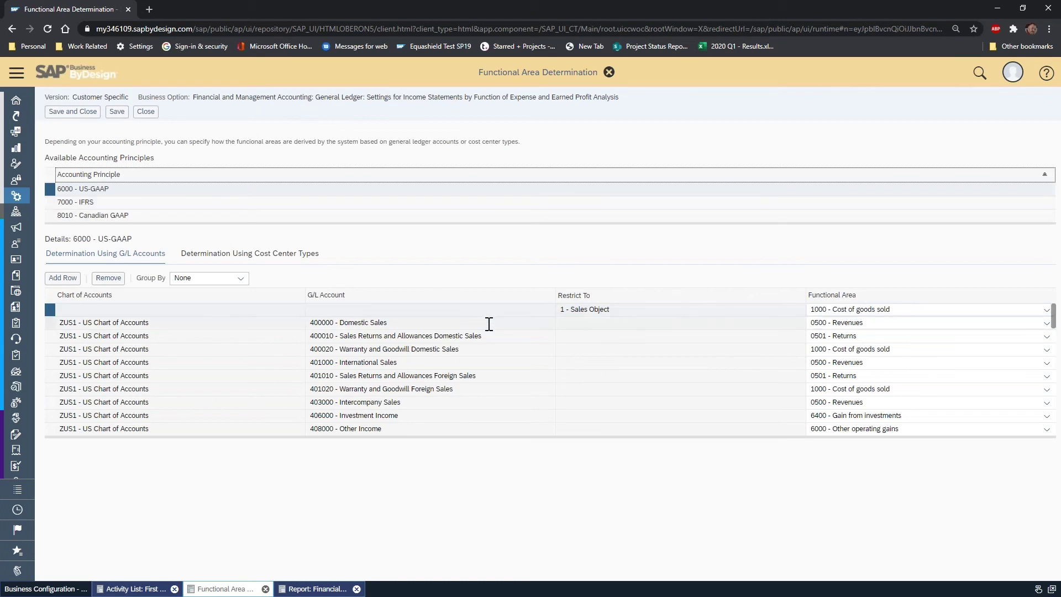
left_click(133, 201)
left_click(155, 218)
left_click(139, 192)
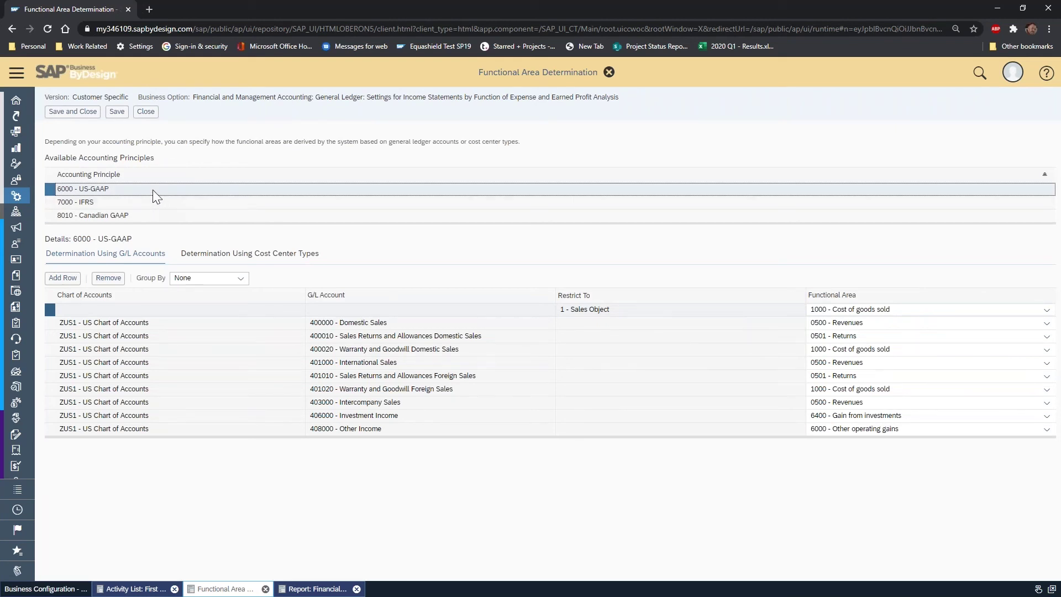
left_click(144, 200)
left_click(150, 216)
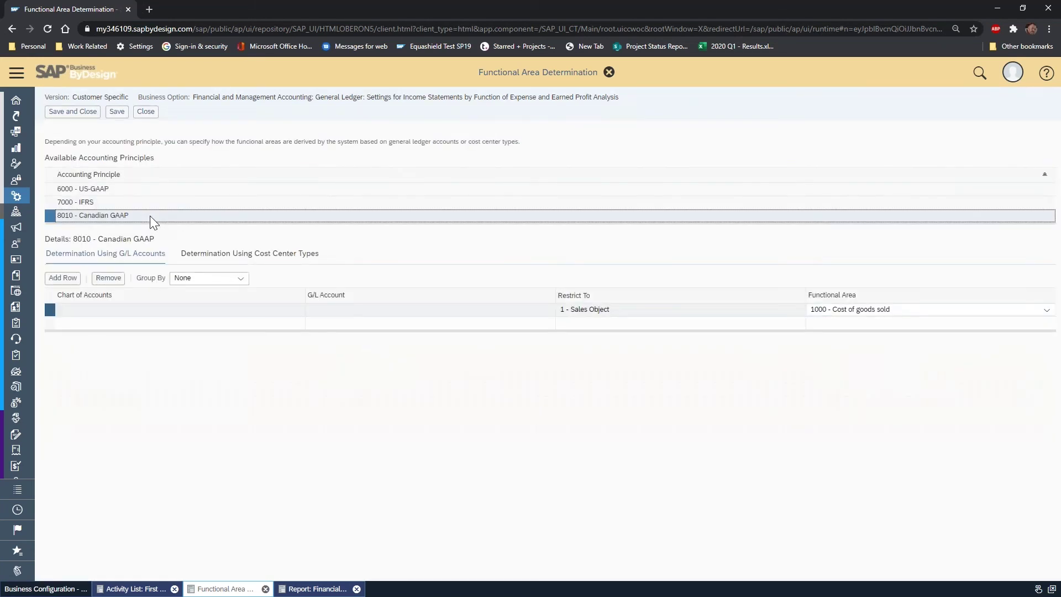
left_click(152, 202)
left_click(141, 189)
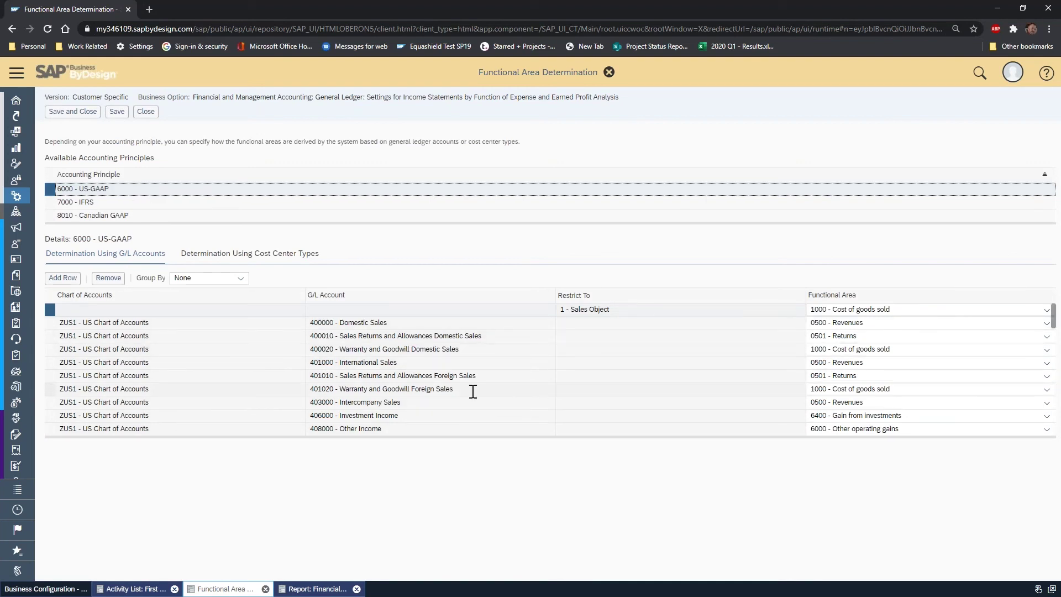
left_click(128, 202)
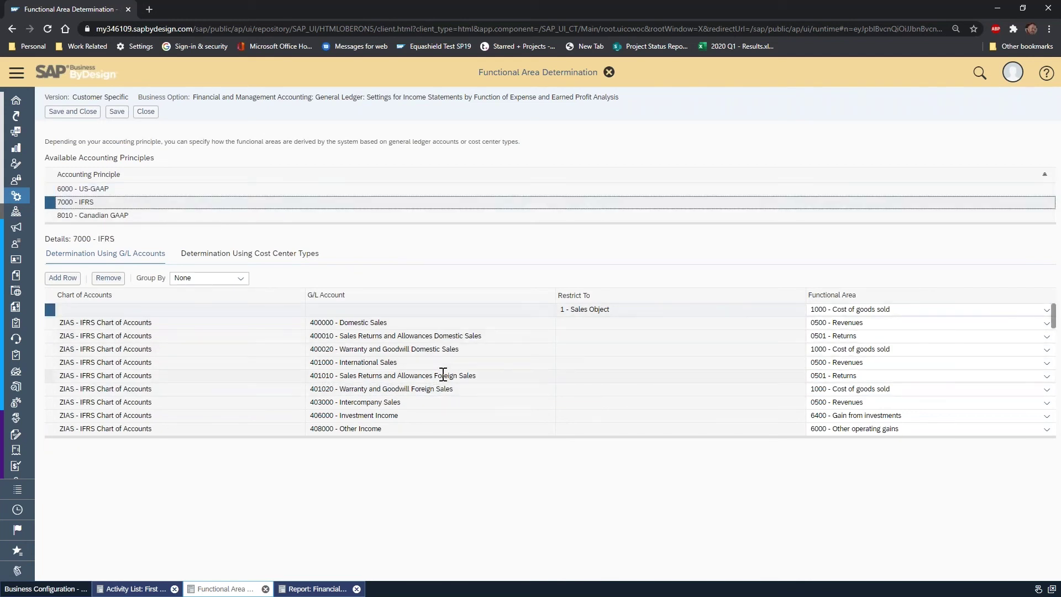
Select the 6000 - US-GAAP principle, enlarge its G/L account table and examine the functional areas of the sales and investment income accounts.
left_click(158, 188)
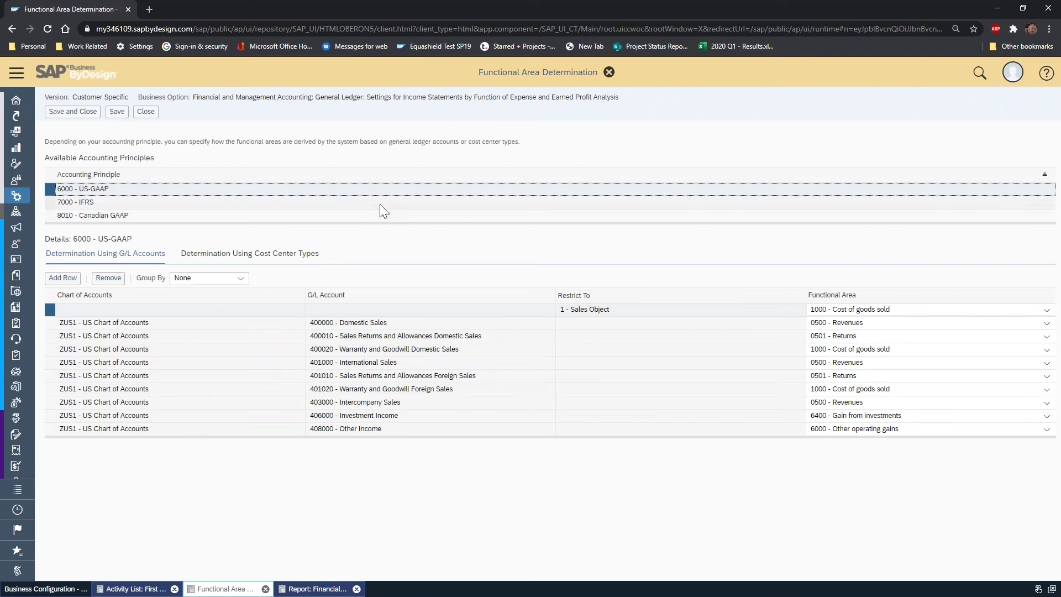
left_click_drag(524, 436, 543, 532)
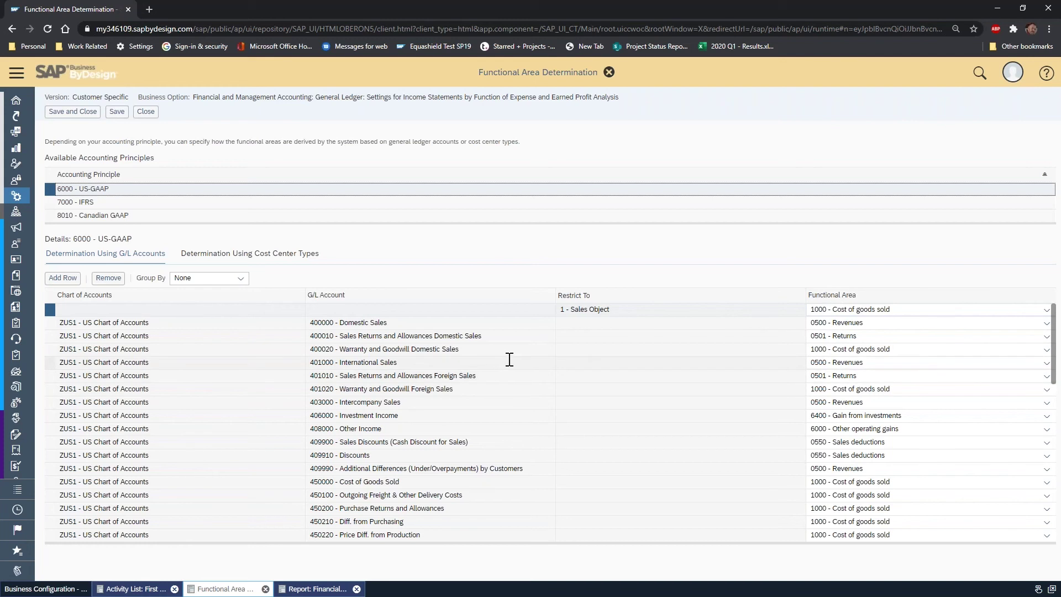
scroll(505, 362, "down", 3)
scroll(505, 362, "up", 3)
left_click(486, 335)
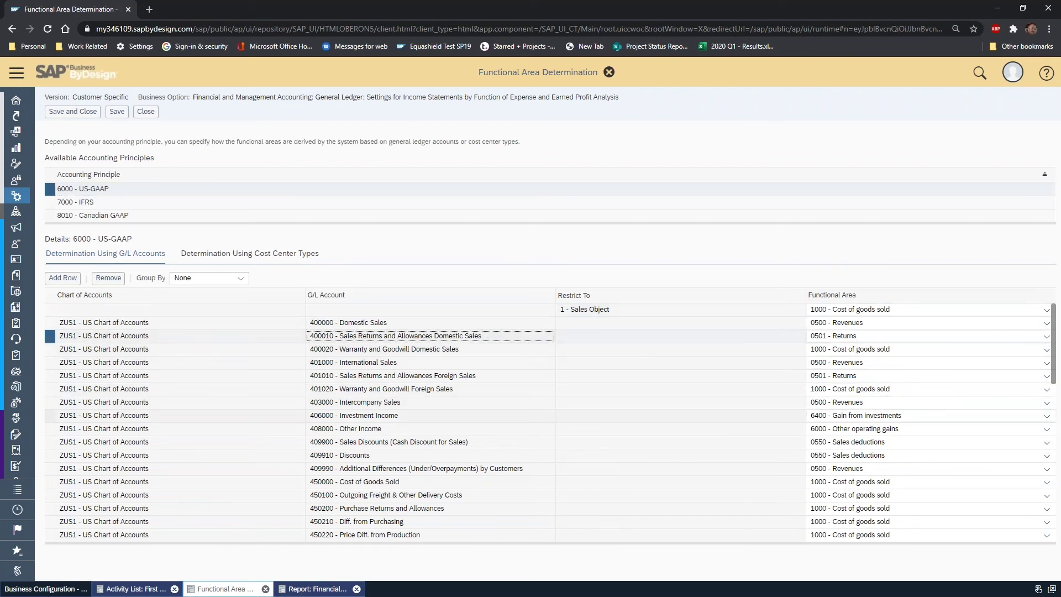
left_click(492, 406)
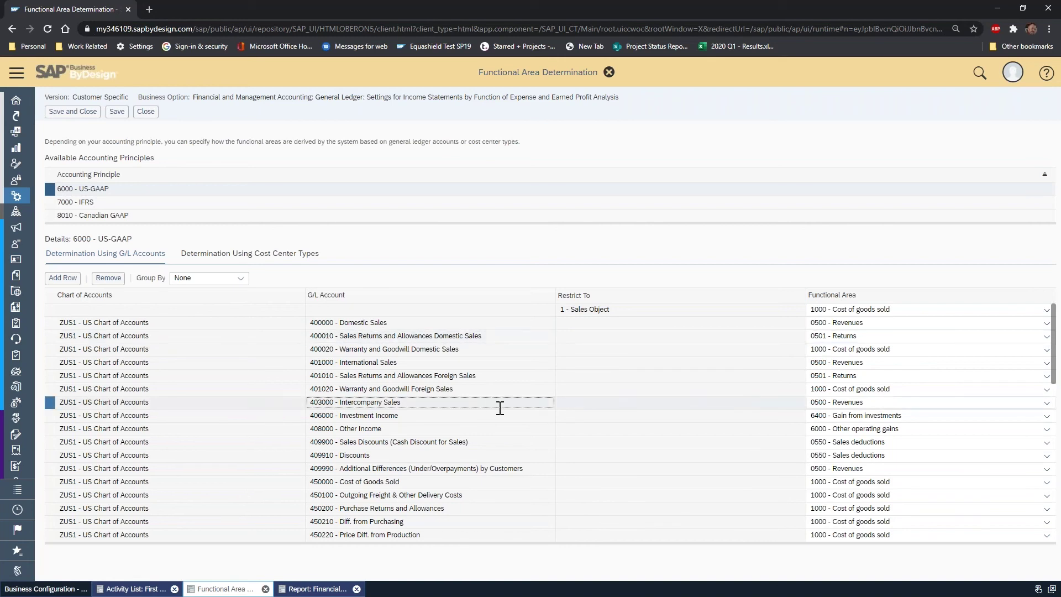
left_click(436, 418)
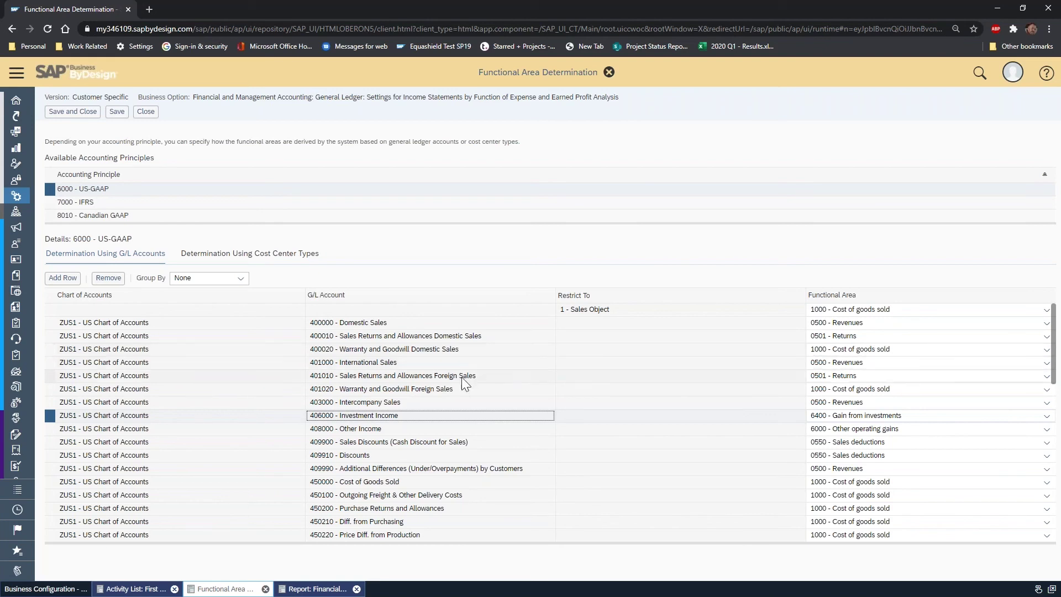
left_click(430, 402)
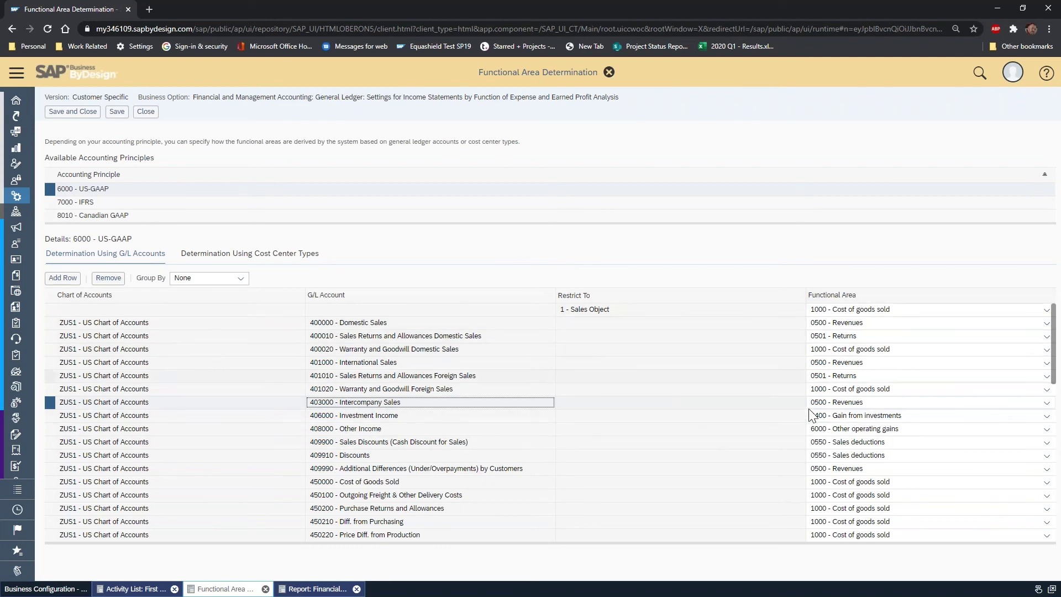
Compare the US-GAAP functional area assignments of the revenue, cost of goods sold and operating expense G/L accounts.
scroll(400, 382, "down", 1)
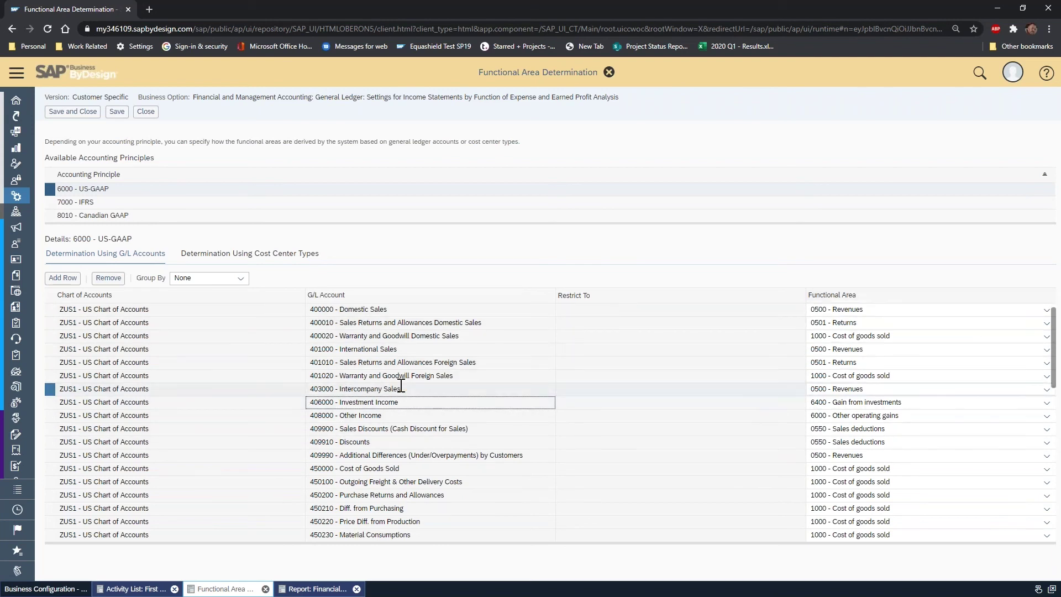
scroll(403, 385, "down", 11)
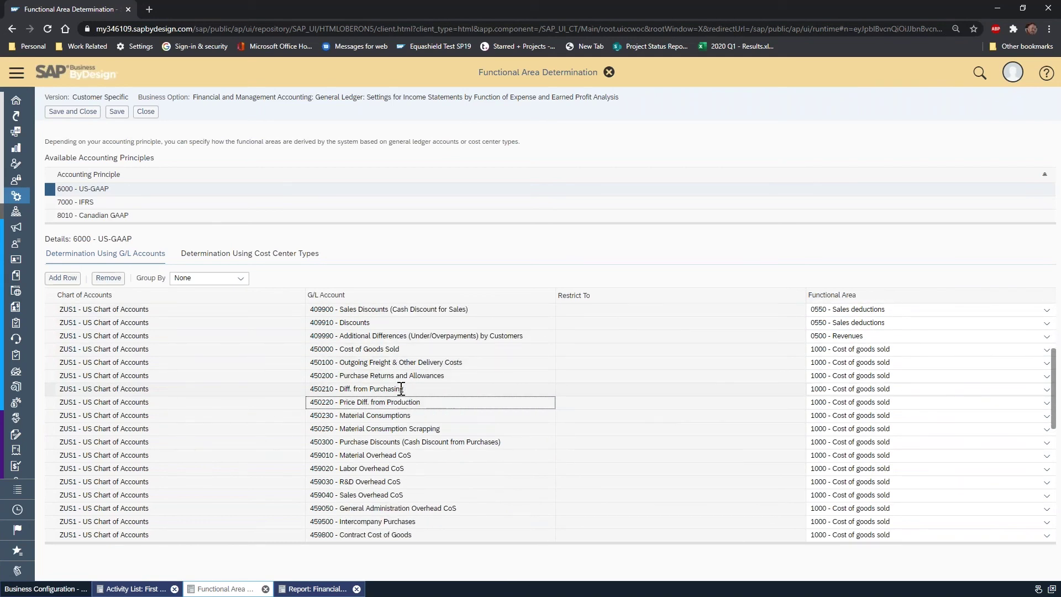
scroll(401, 389, "down", 4)
scroll(404, 388, "up", 5)
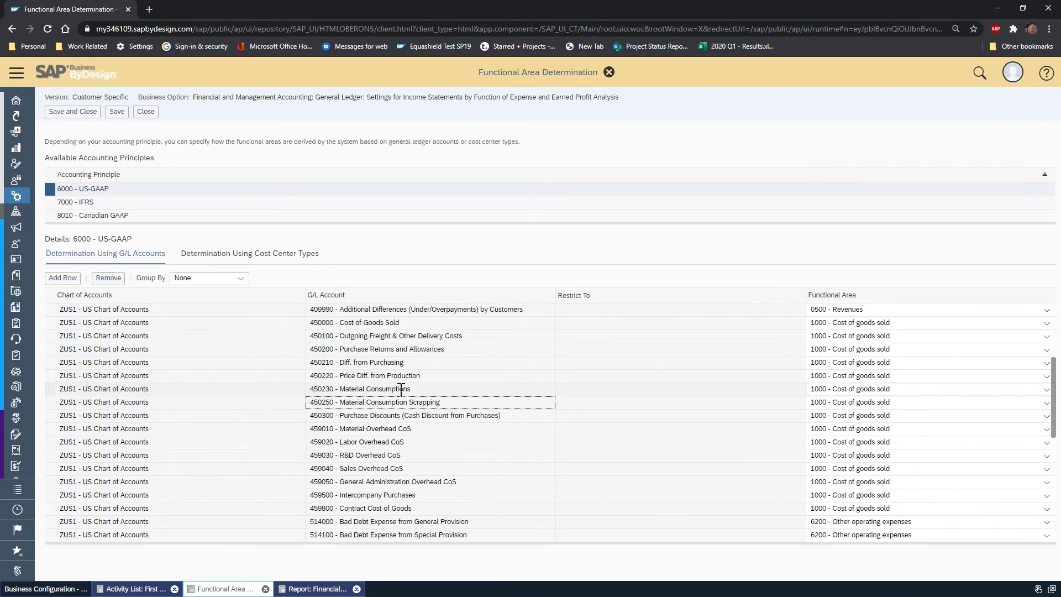
scroll(406, 388, "up", 9)
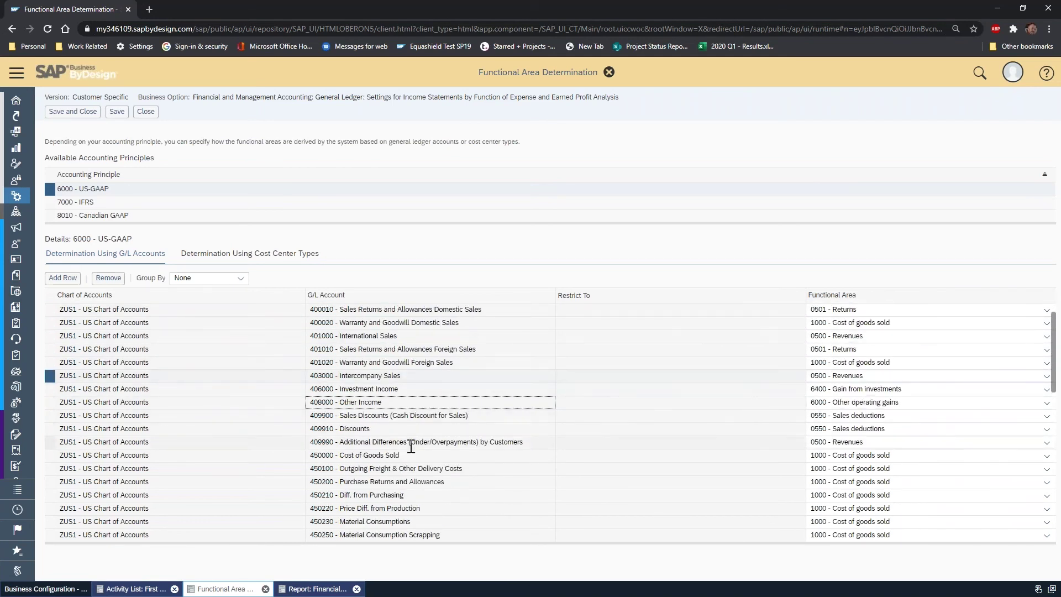
scroll(451, 345, "up", 2)
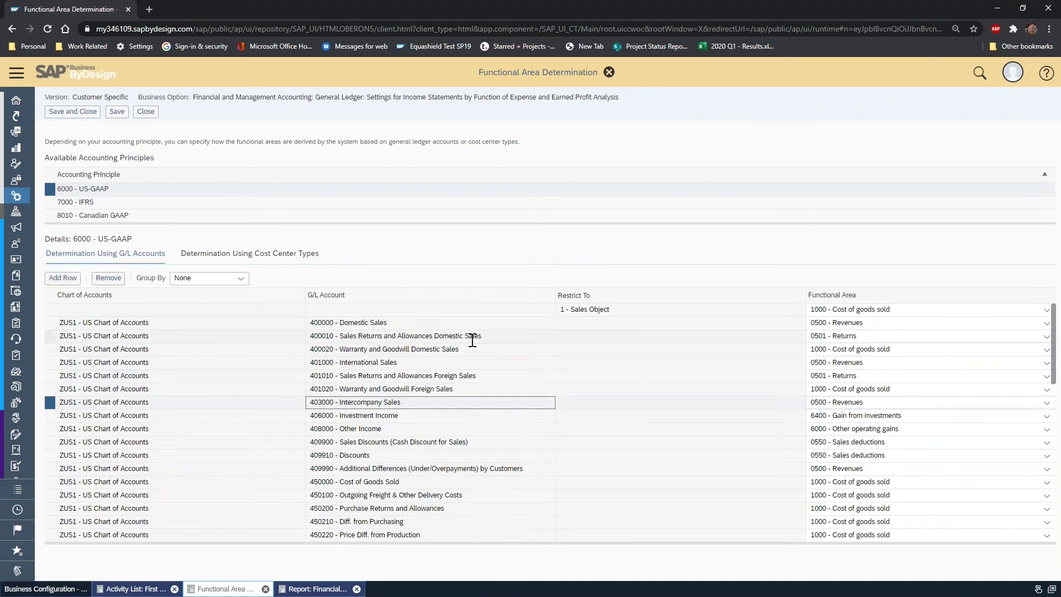
scroll(451, 345, "down", 18)
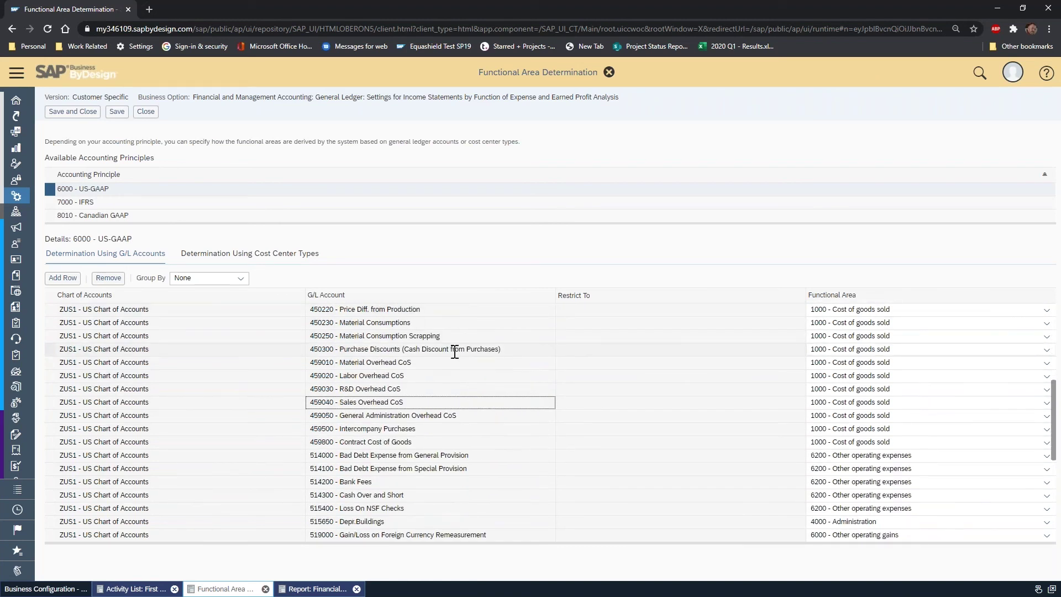
scroll(455, 352, "up", 15)
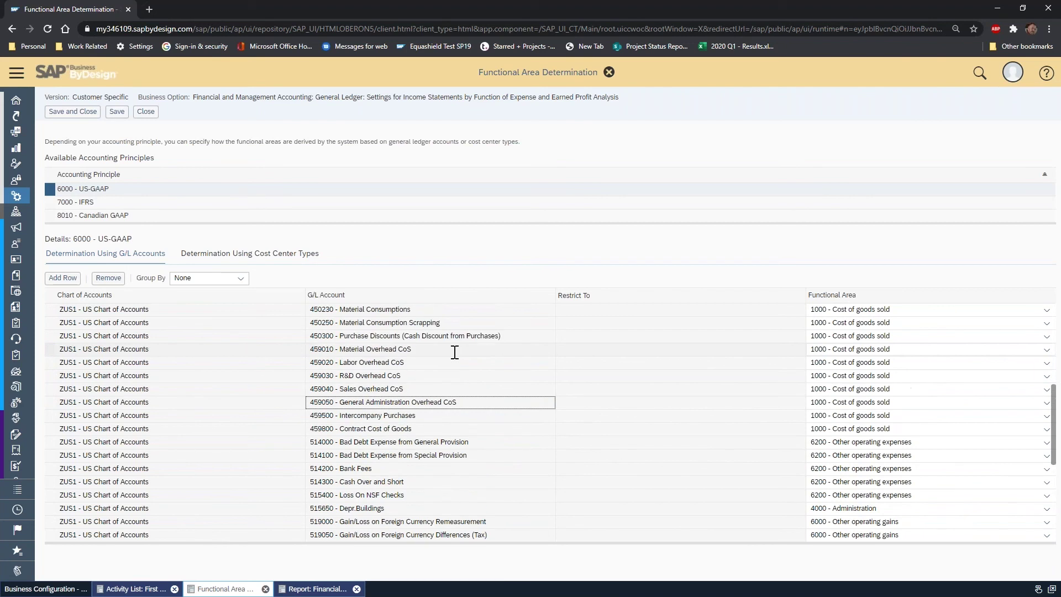
scroll(454, 352, "down", 16)
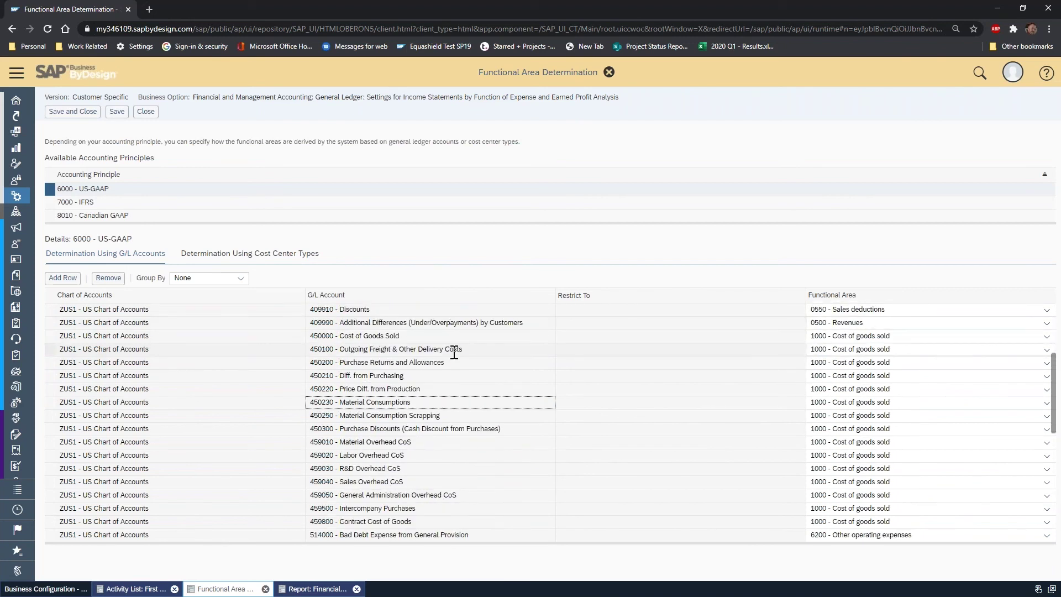
scroll(453, 352, "up", 14)
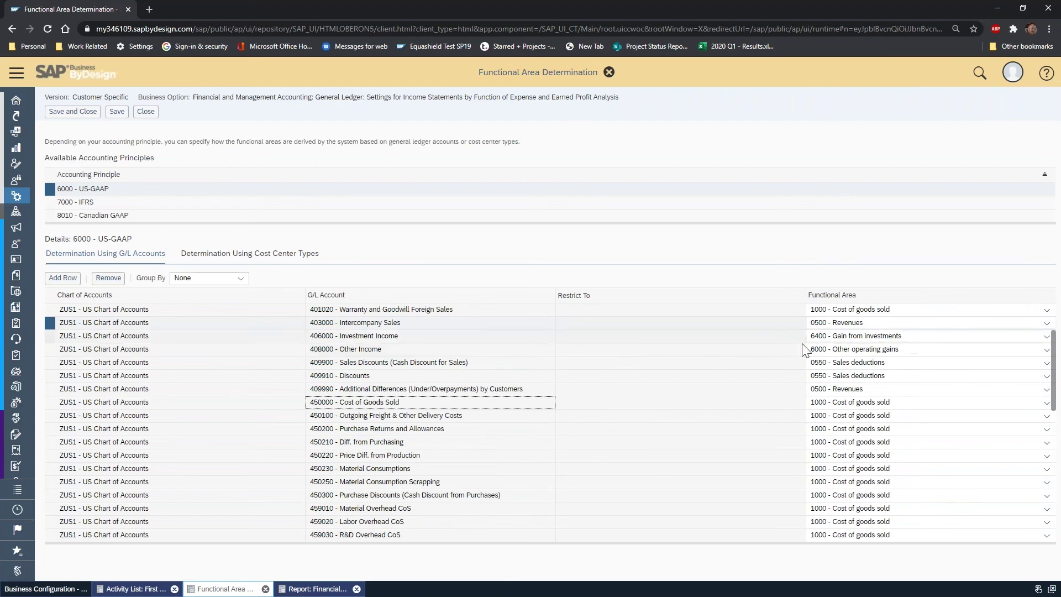
Check the functional area of 409900 - Sales Discounts, then examine the interest and income tax expense accounts near the list's end.
left_click(908, 363)
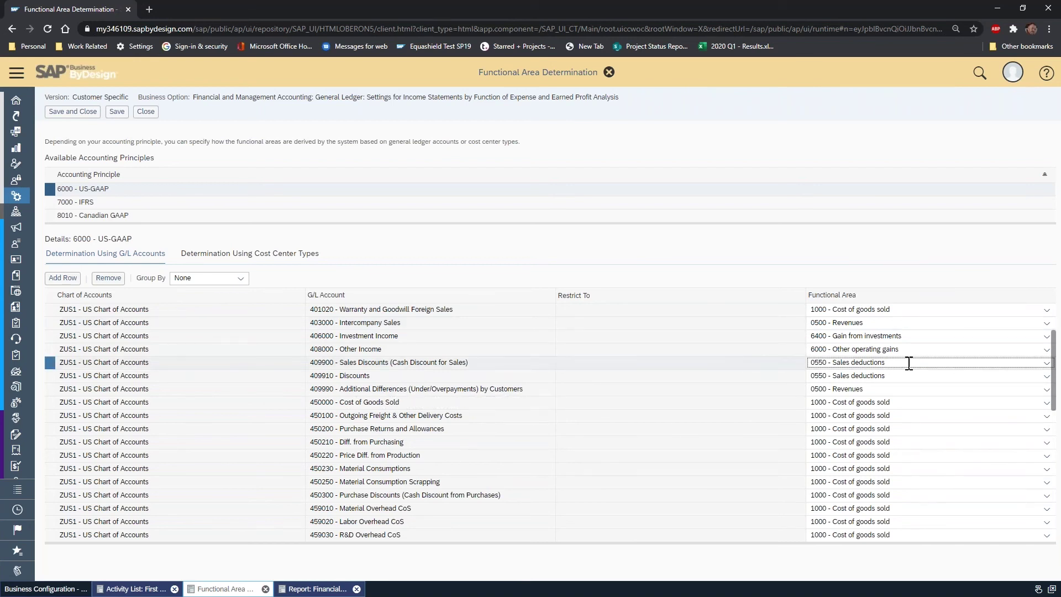
scroll(457, 403, "down", 5)
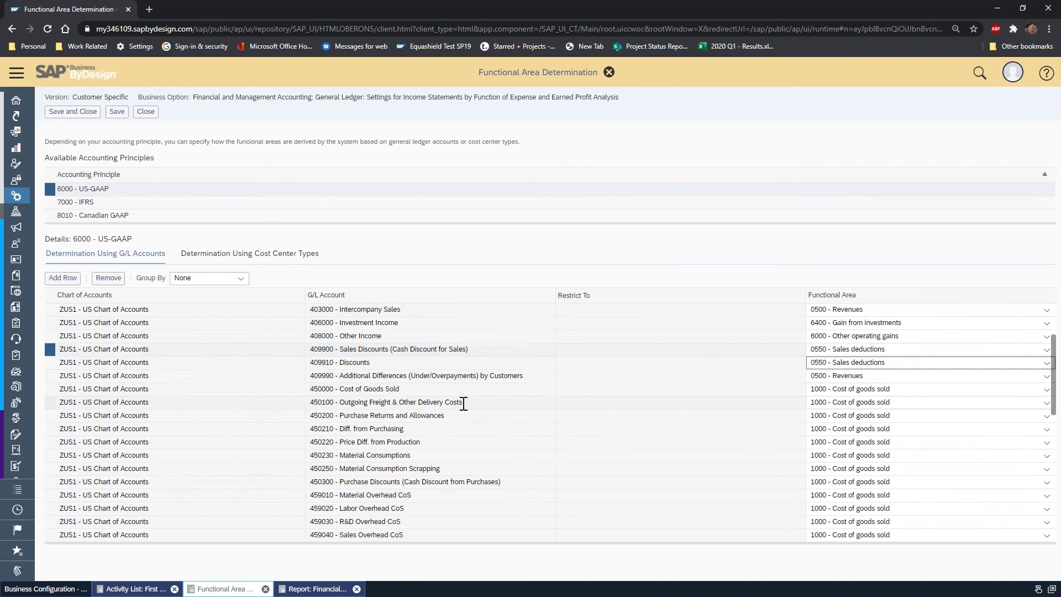
scroll(467, 406, "down", 5)
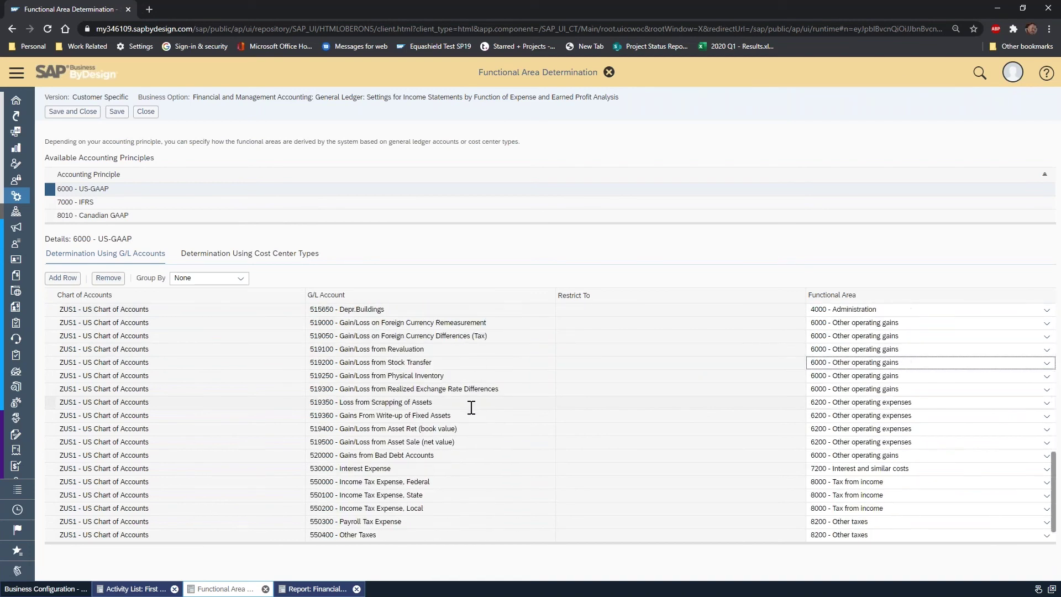
left_click(480, 469)
left_click(451, 479)
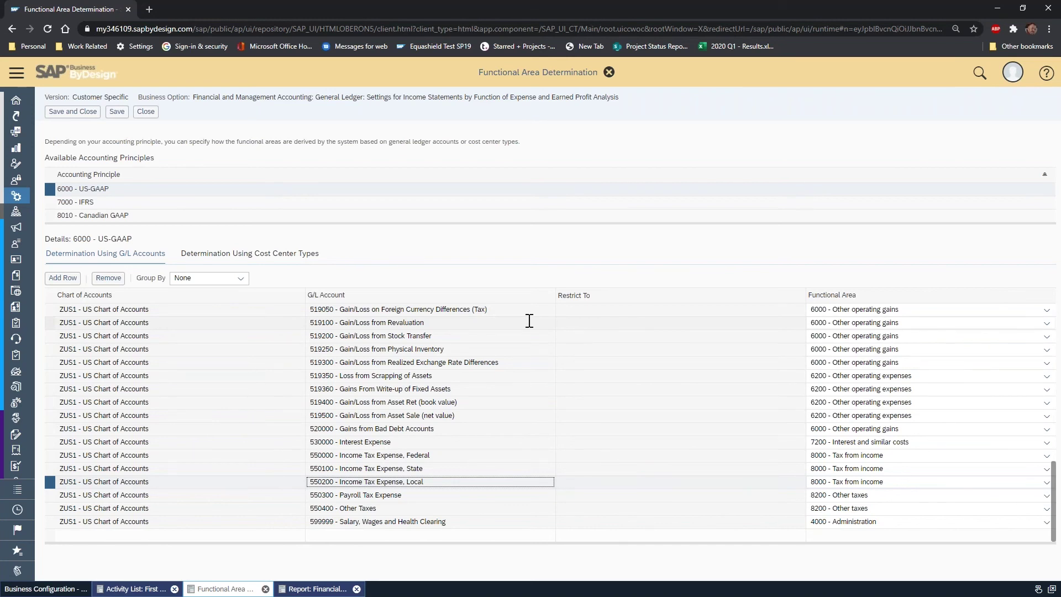
Show the US-GAAP determination using cost center types and check the functional areas assigned to 20 - Sales and 30 - Administration.
left_click(280, 257)
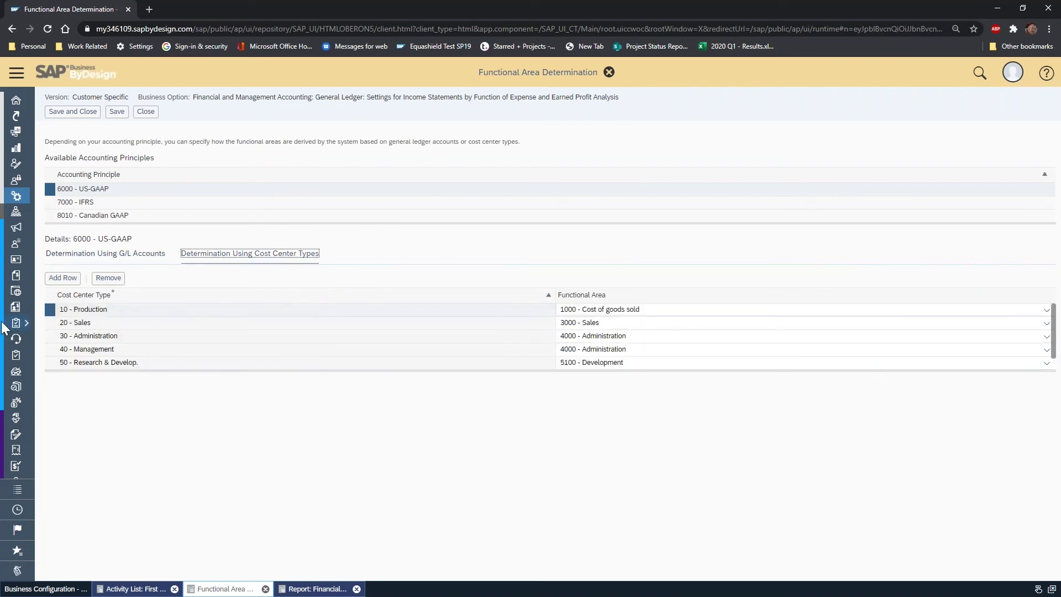
left_click(61, 324)
left_click(615, 323)
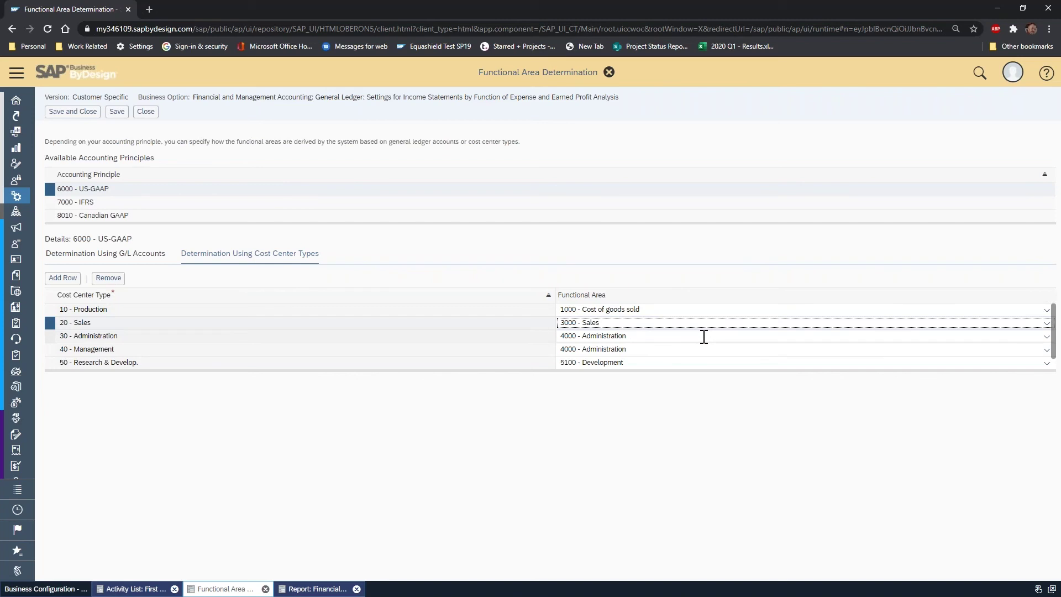
left_click(50, 337)
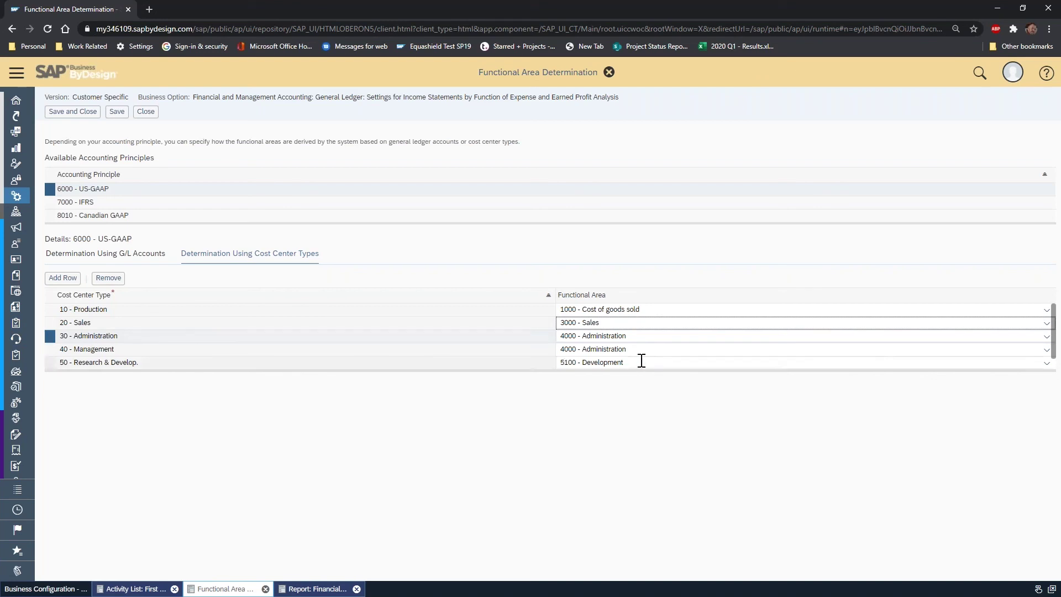
left_click(635, 336)
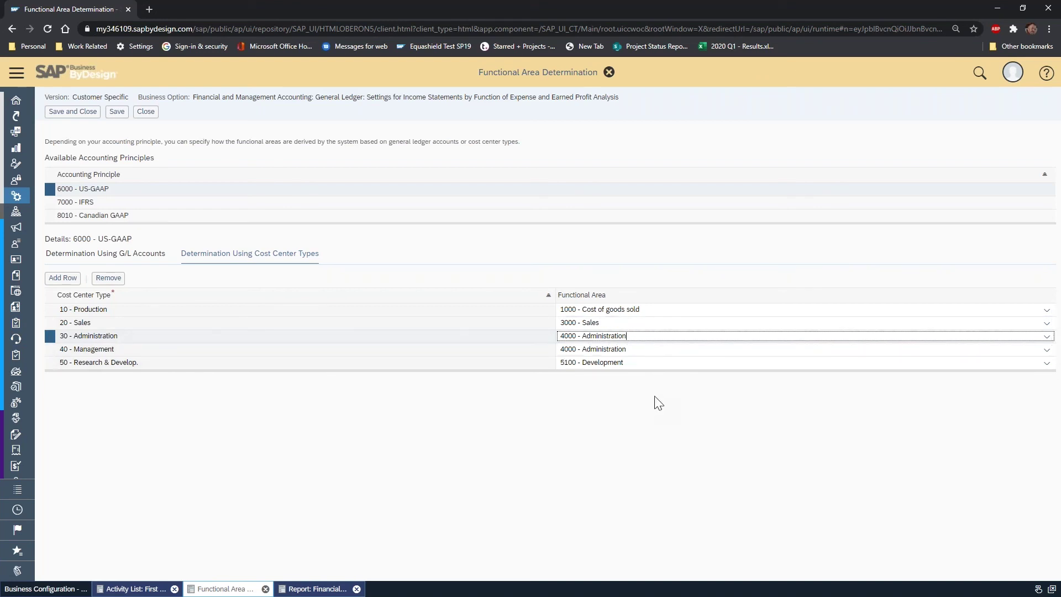
In the Financial Statements report, collapse 1000 Cost of goods sold and expand Administrative or General Expenses down to the 4000 Administration accounts.
left_click(318, 589)
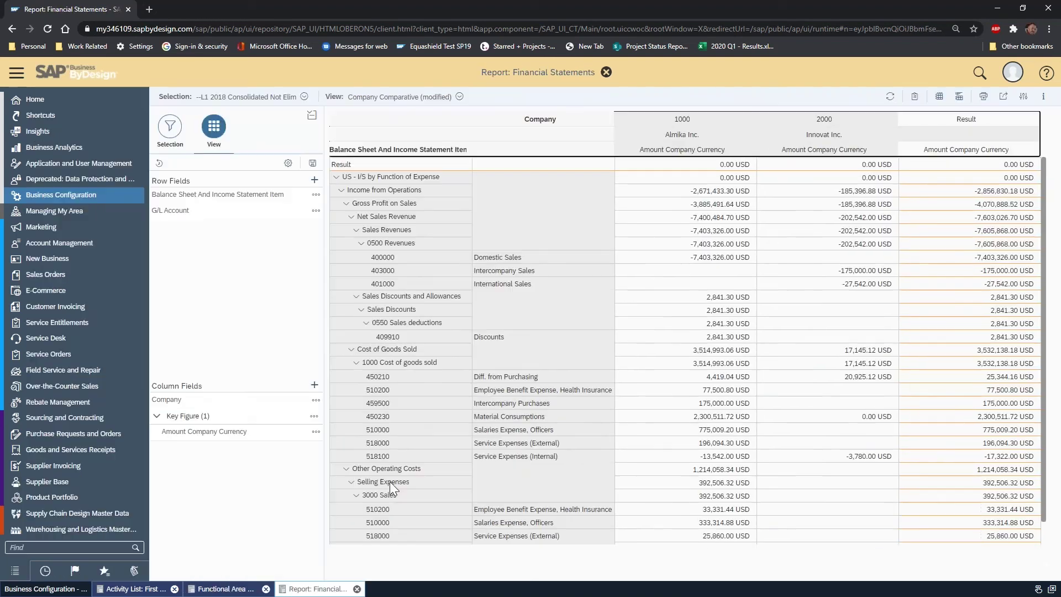
left_click(355, 364)
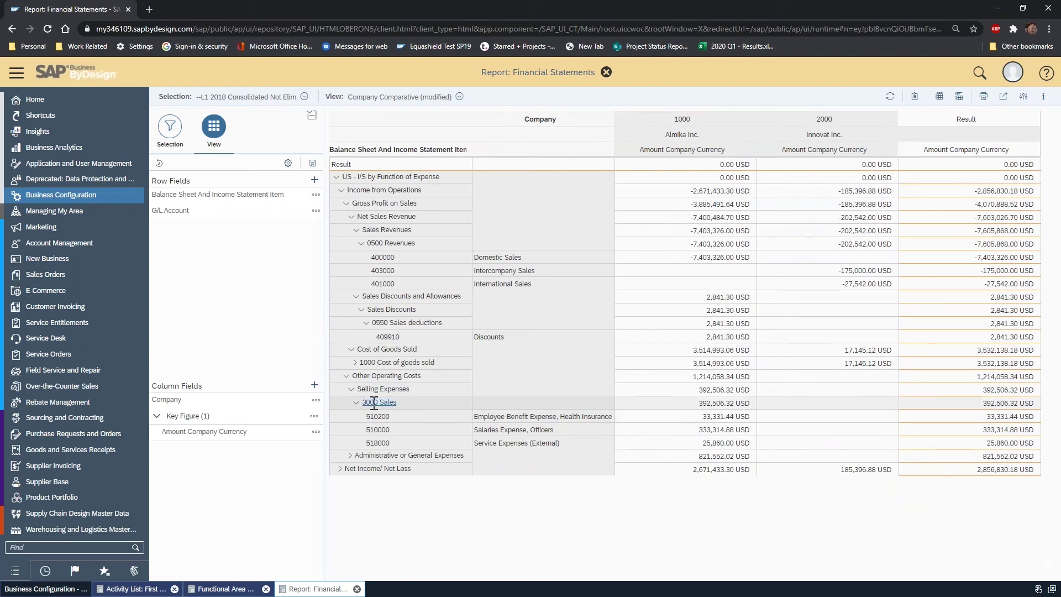
left_click(334, 401)
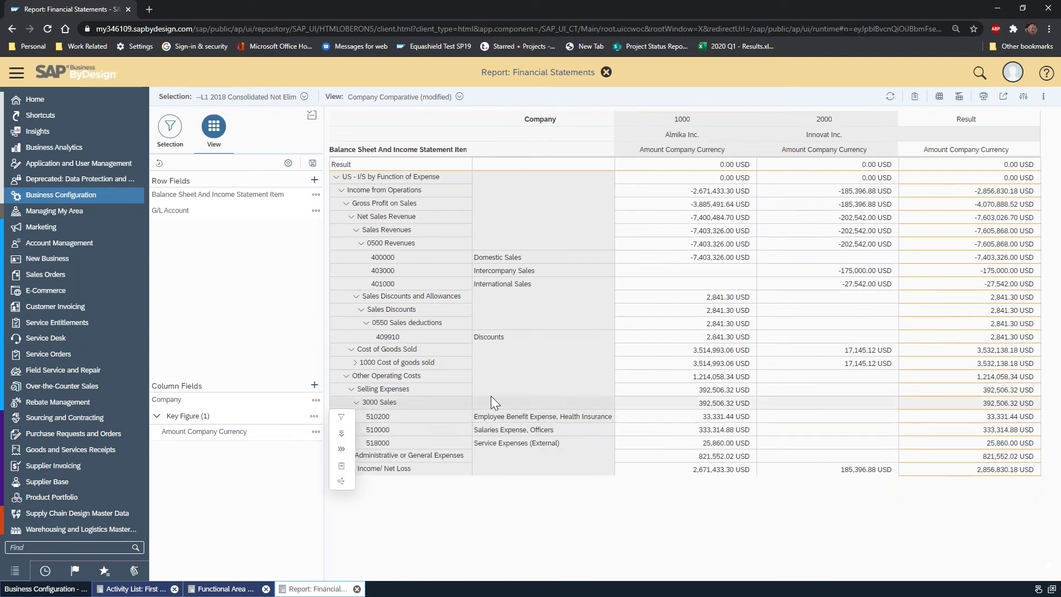
left_click(353, 455)
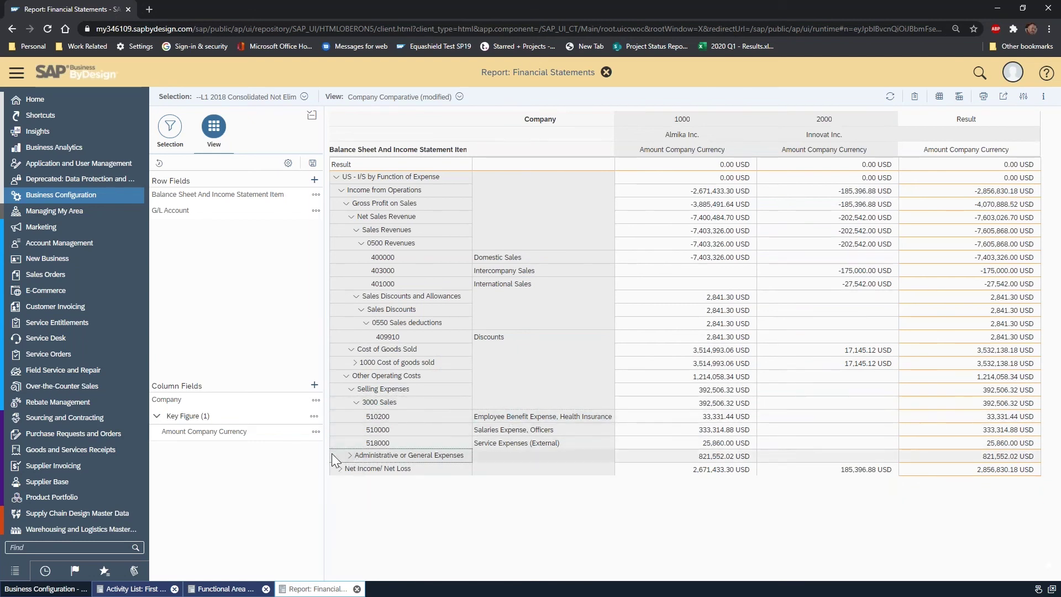
left_click(350, 457)
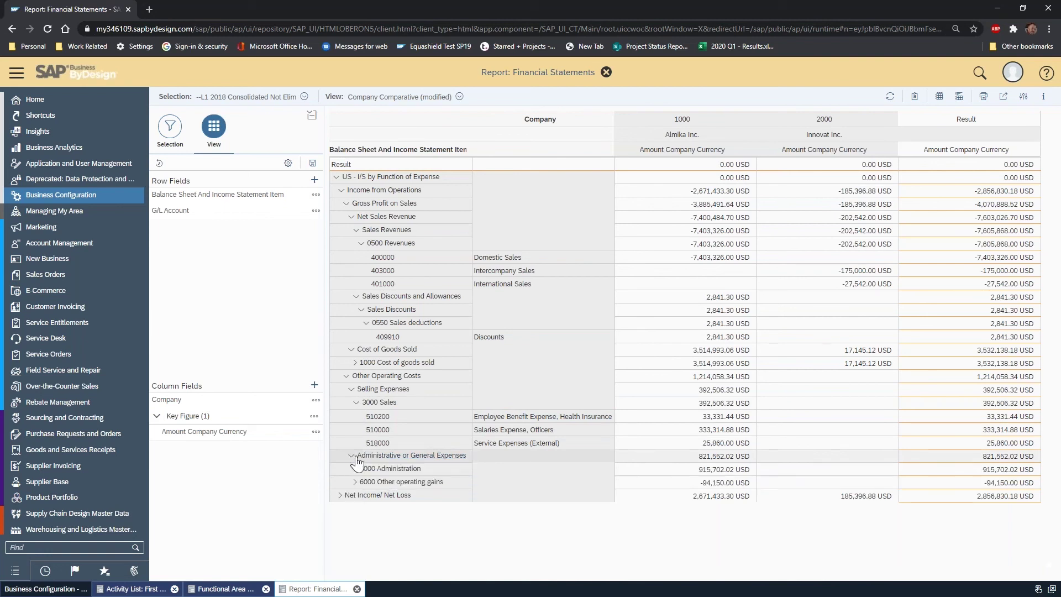
left_click(354, 471)
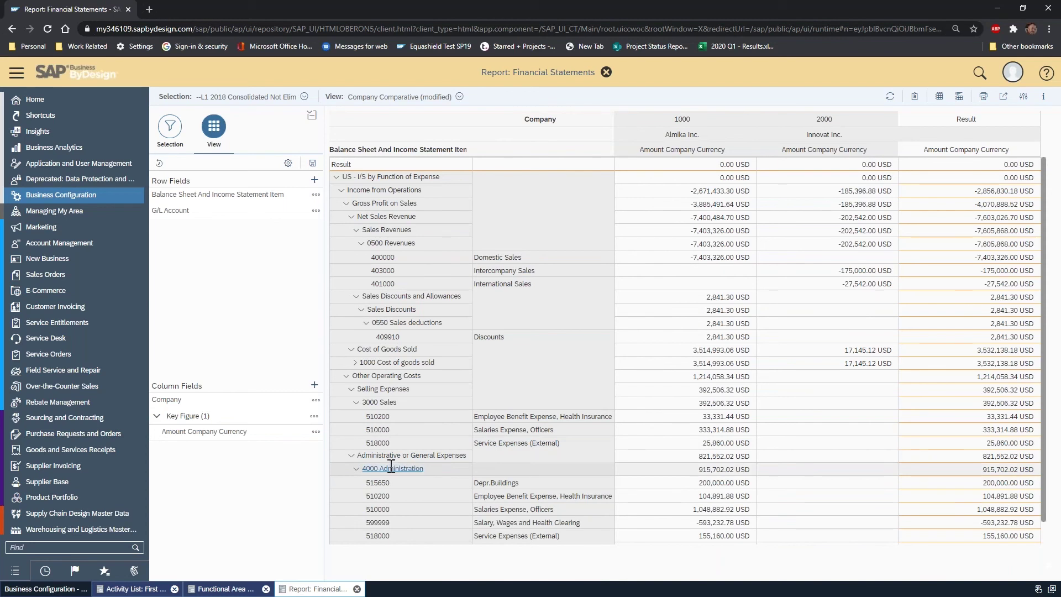
scroll(439, 477, "down", 2)
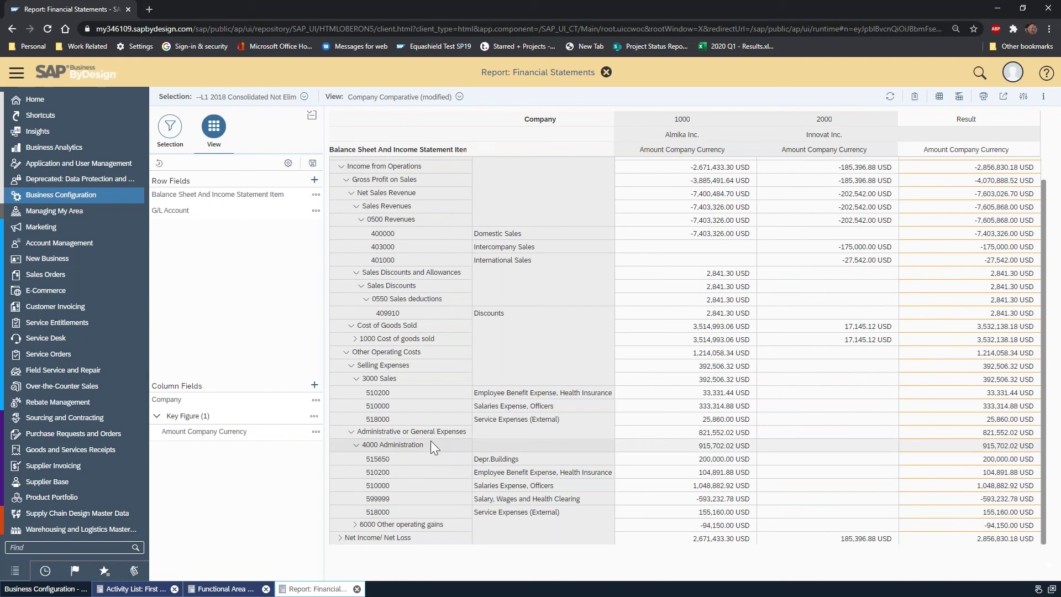
Return to the functional area determination and close it.
left_click(210, 590)
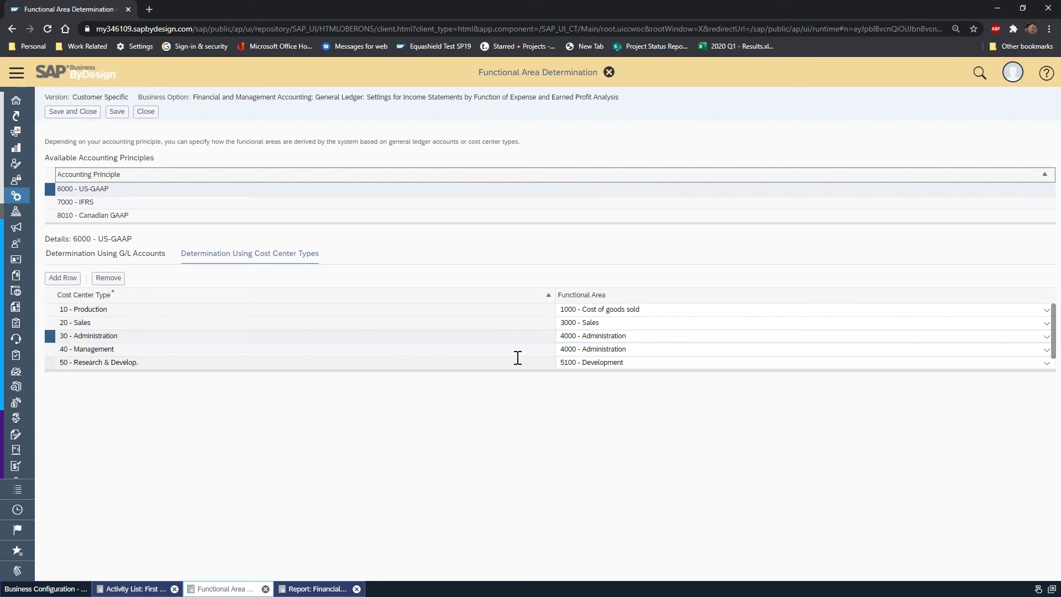
left_click(154, 112)
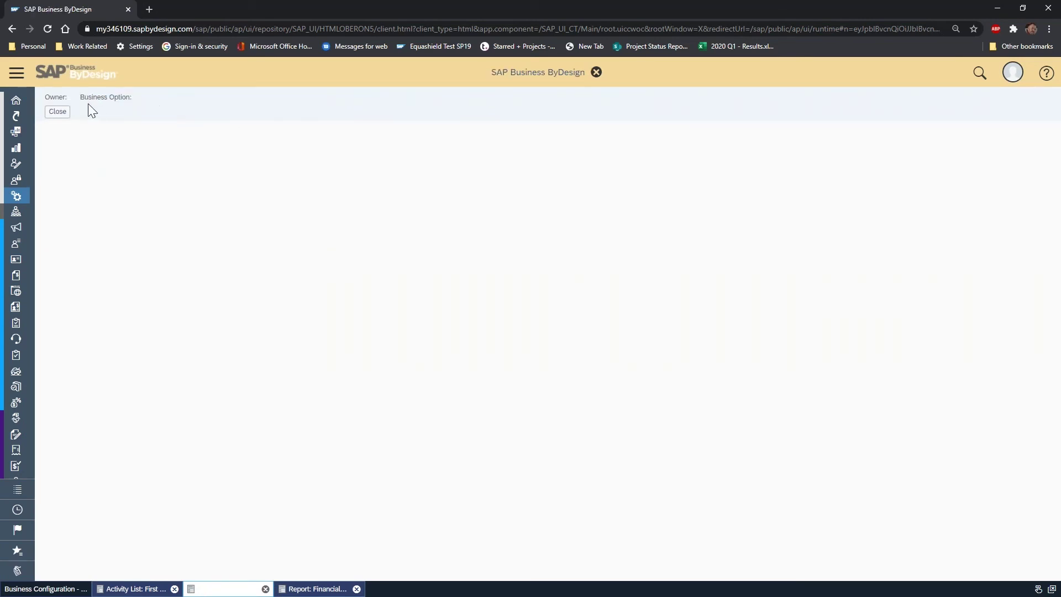
Create a new supplier invoice without purchase order and choose AMS Inc. as the supplier.
left_click(23, 76)
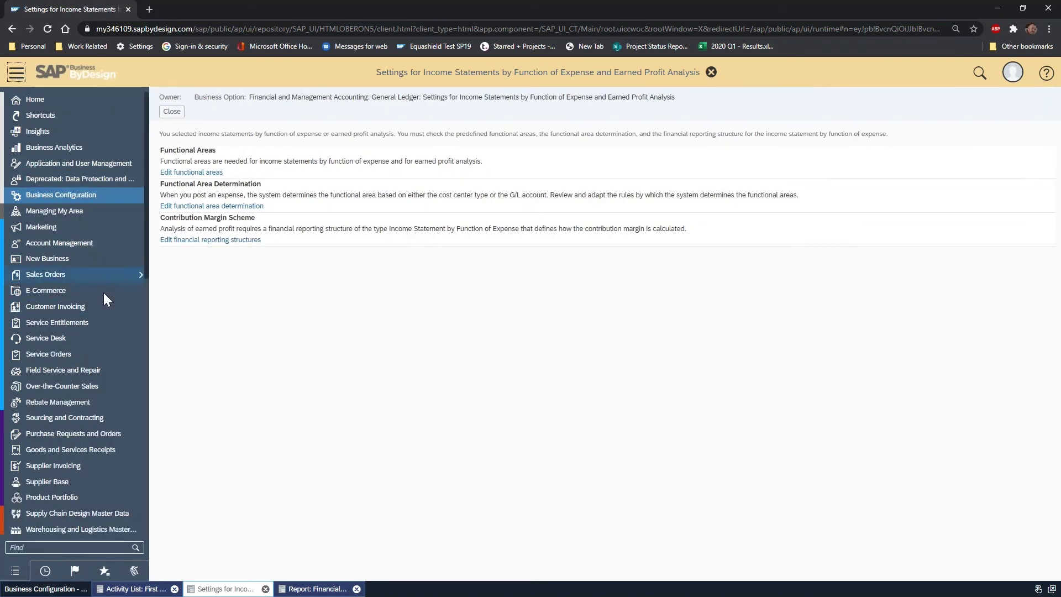
scroll(104, 293, "down", 3)
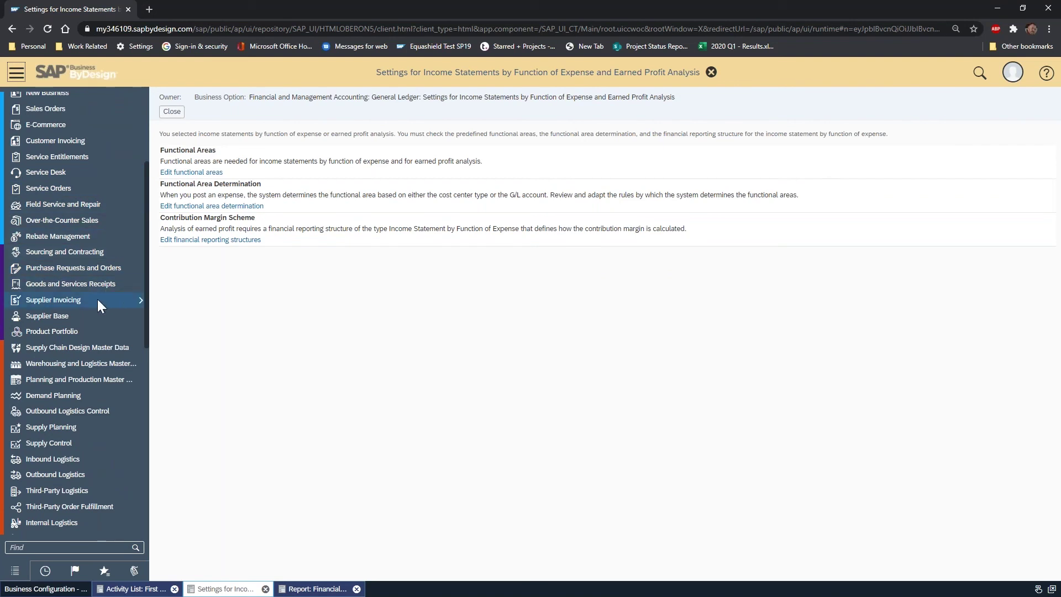
mouse_move(97, 299)
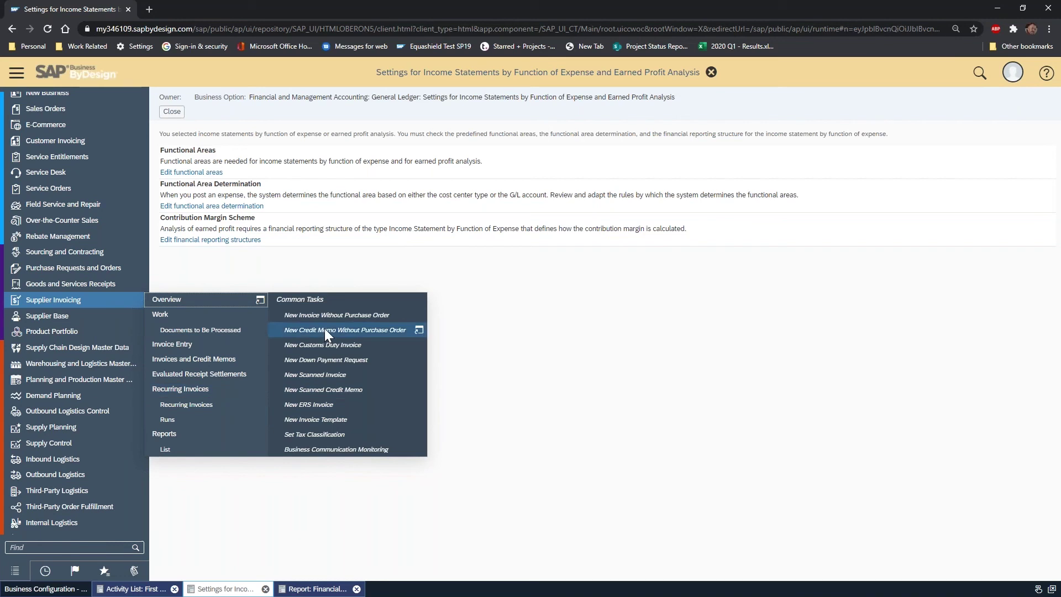
left_click(347, 316)
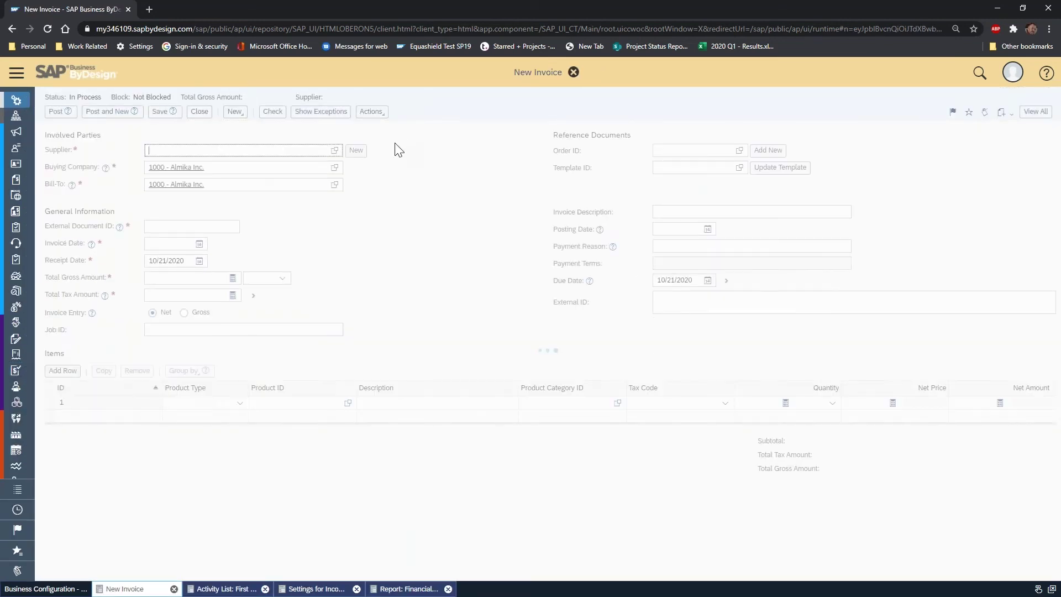
left_click(335, 150)
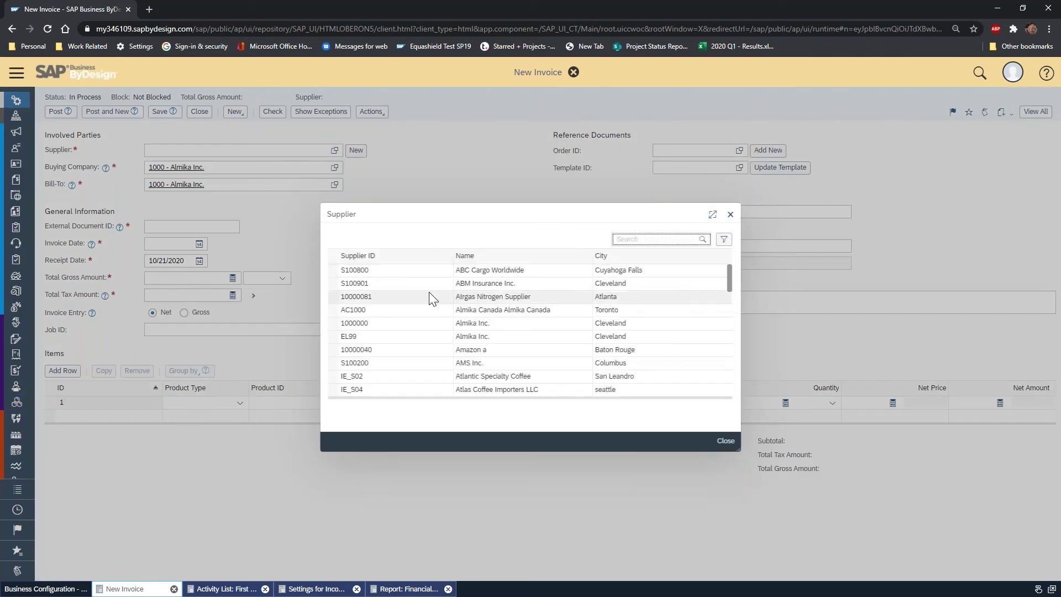
left_click(443, 365)
Enter external document ID 156156, invoice date 10/21/2020 and a total gross amount of 1,000 USD.
left_click(214, 227)
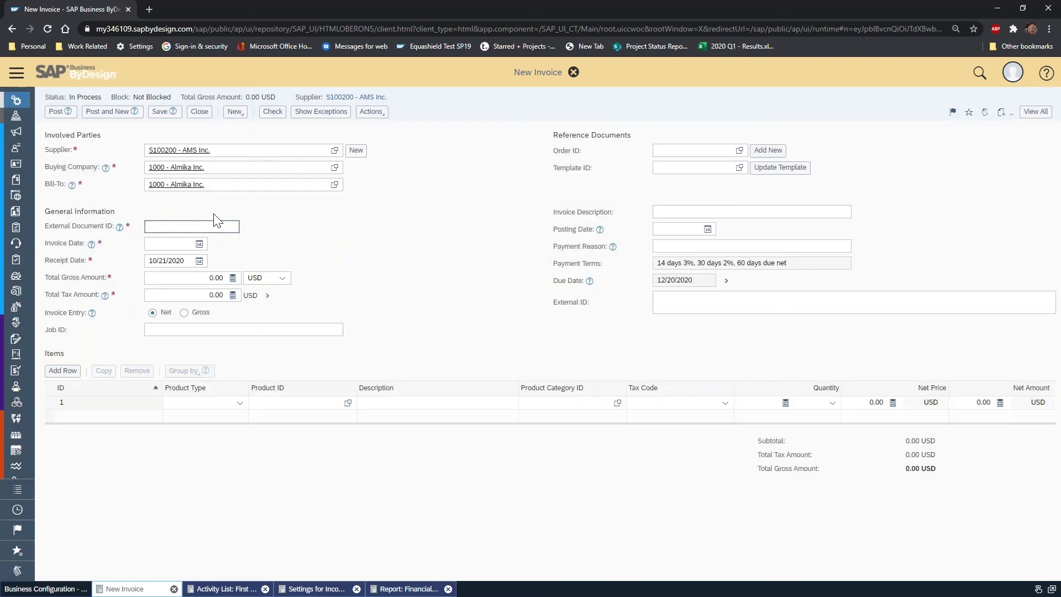
key("Tab")
type("21")
key("Tab")
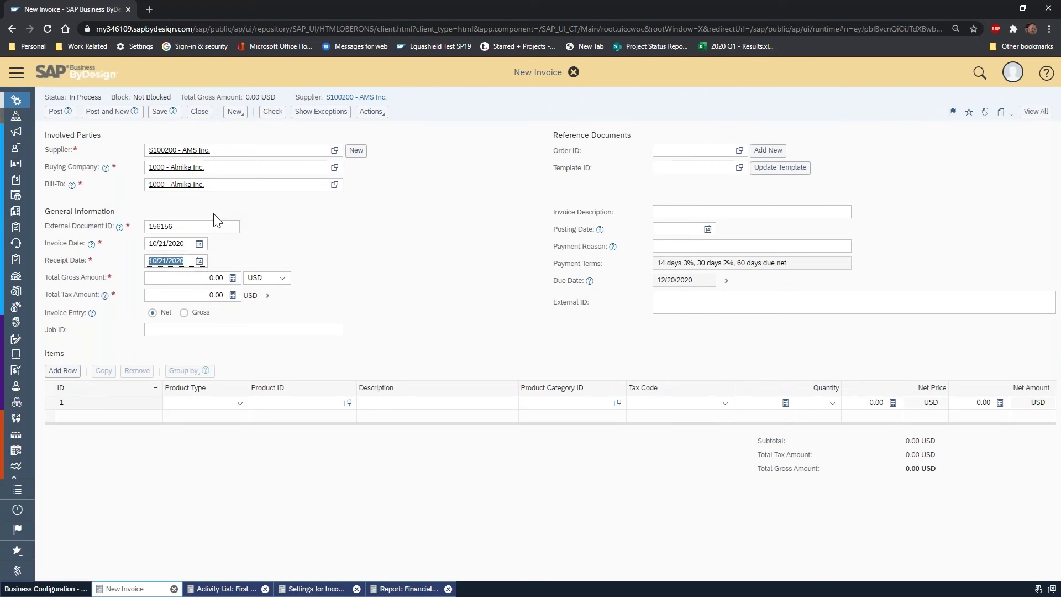
key("Tab")
type("1,000")
key("Tab")
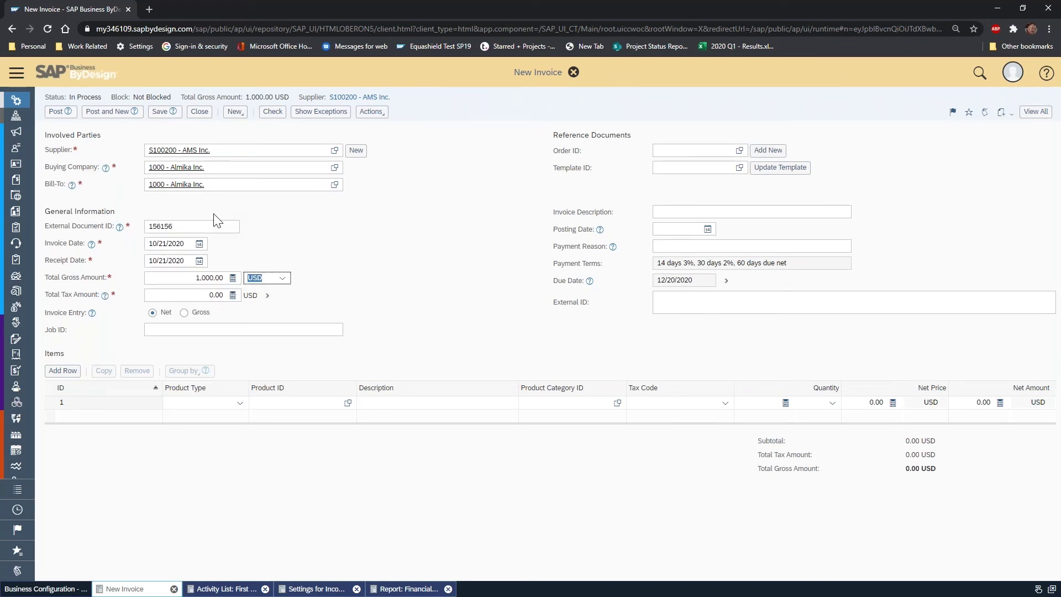
Describe the first invoice item as travel, with tax code 1 - Non-Taxable Purchase and a net amount of 1,000 USD.
left_click(397, 406)
type("travel")
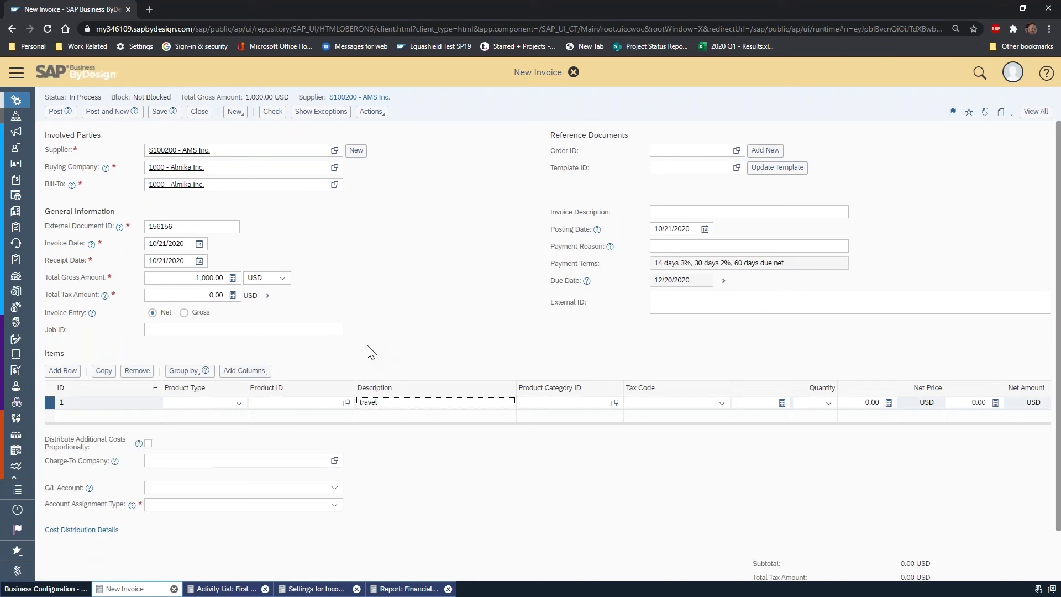
key("Tab")
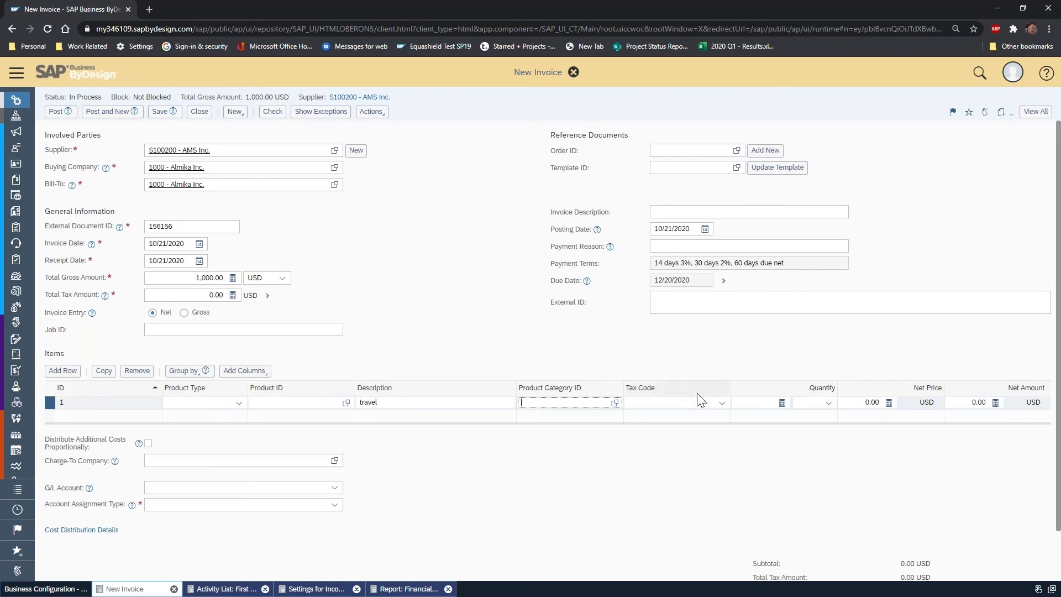
left_click(722, 402)
left_click(698, 118)
left_click(975, 402)
type("1,000")
left_click(367, 304)
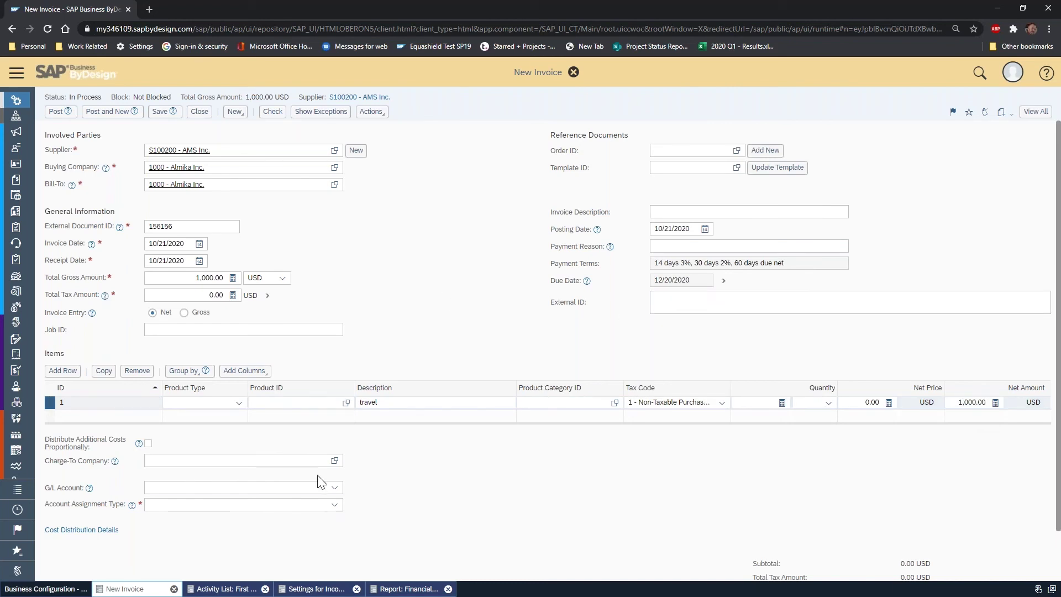
Assign the travel item to G/L account A-7100 - Travel expenses (general) and cost center A1110 - Finance.
scroll(332, 470, "down", 1)
left_click(271, 430)
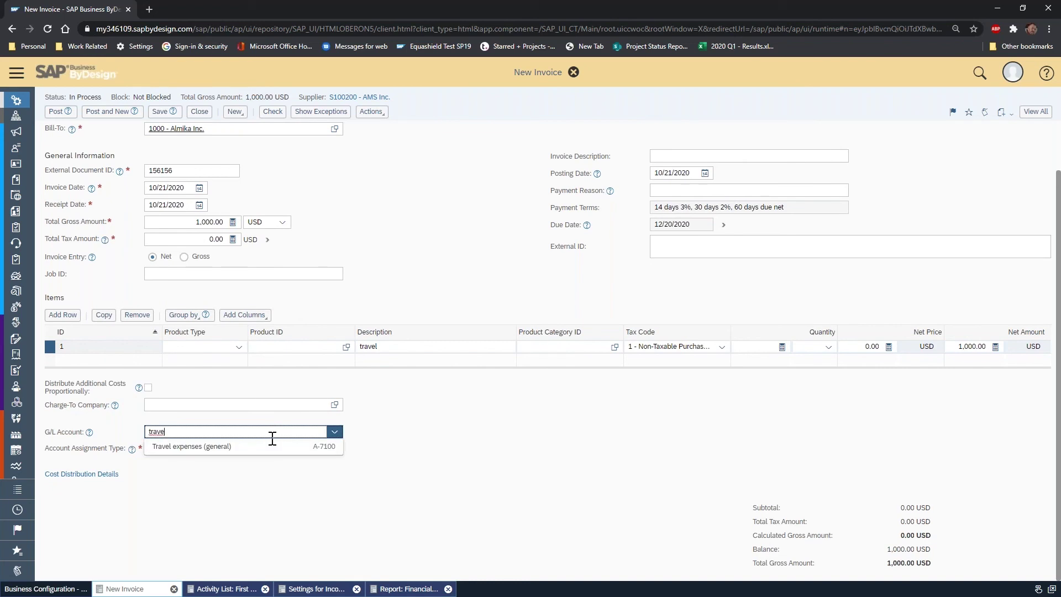
left_click(242, 450)
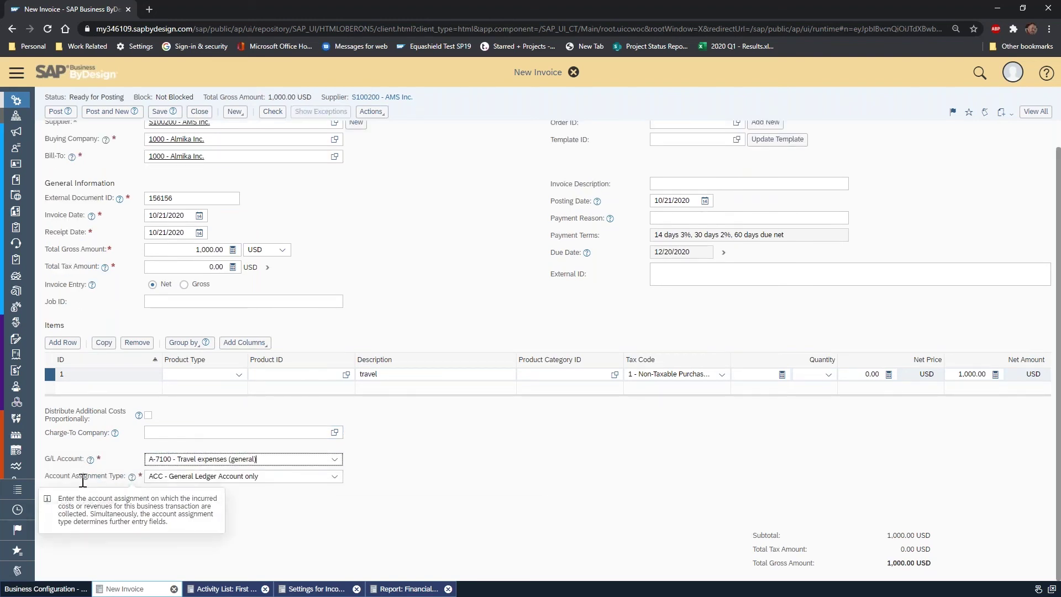
left_click(336, 477)
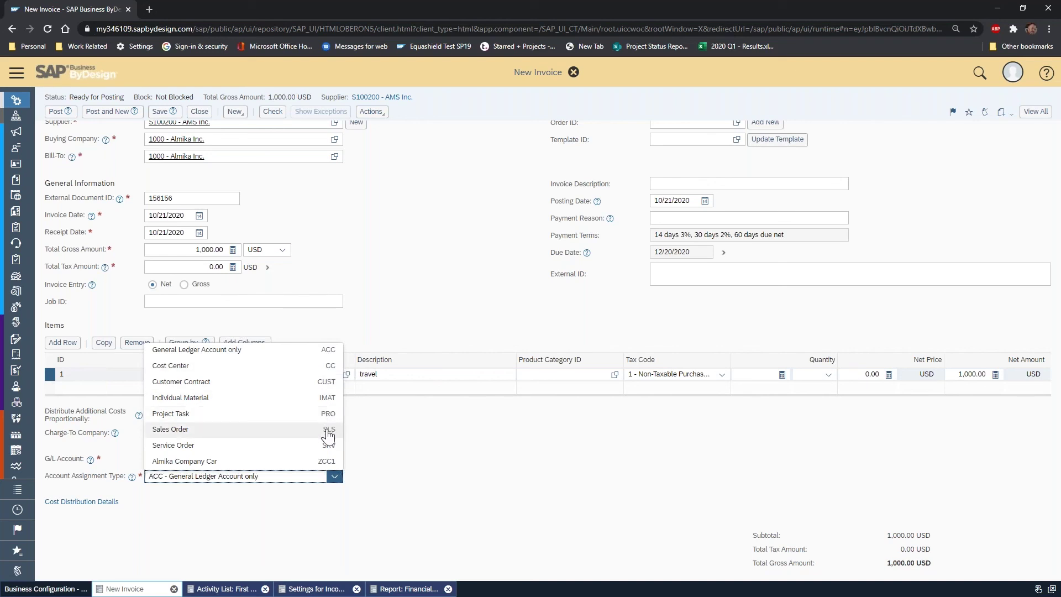
left_click(280, 377)
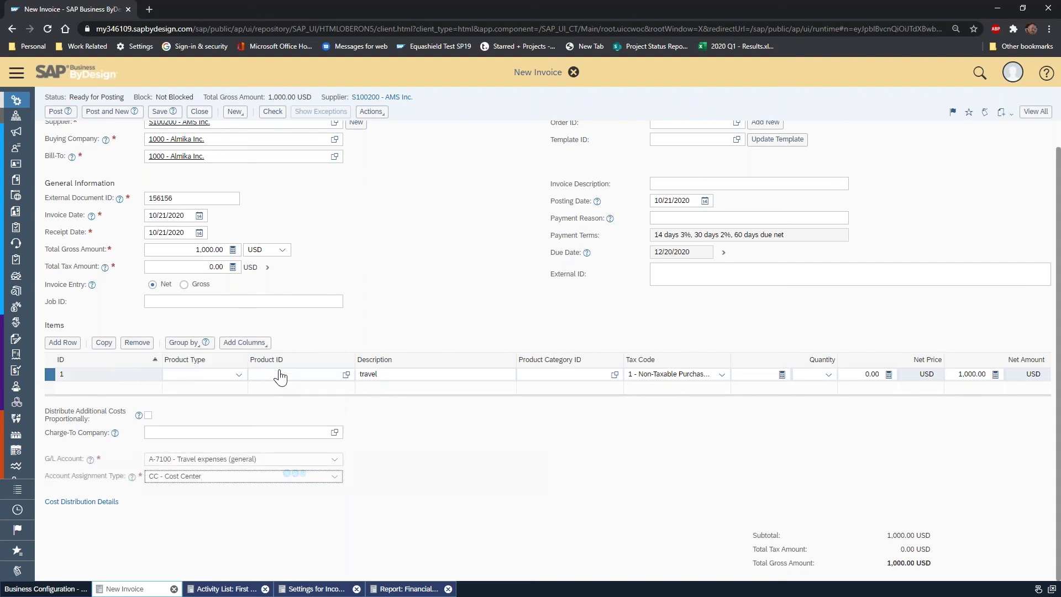
left_click(334, 494)
left_click(498, 283)
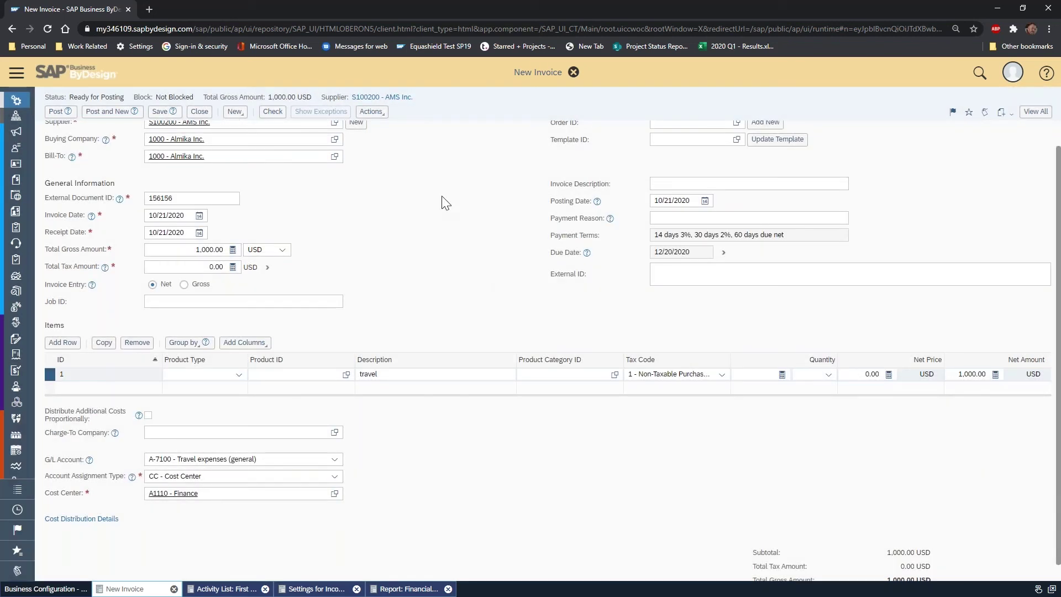
Simulate the invoice's journal entry for the Finance cost center and check the functional area of the 500300 - Travel Expense line.
left_click(375, 113)
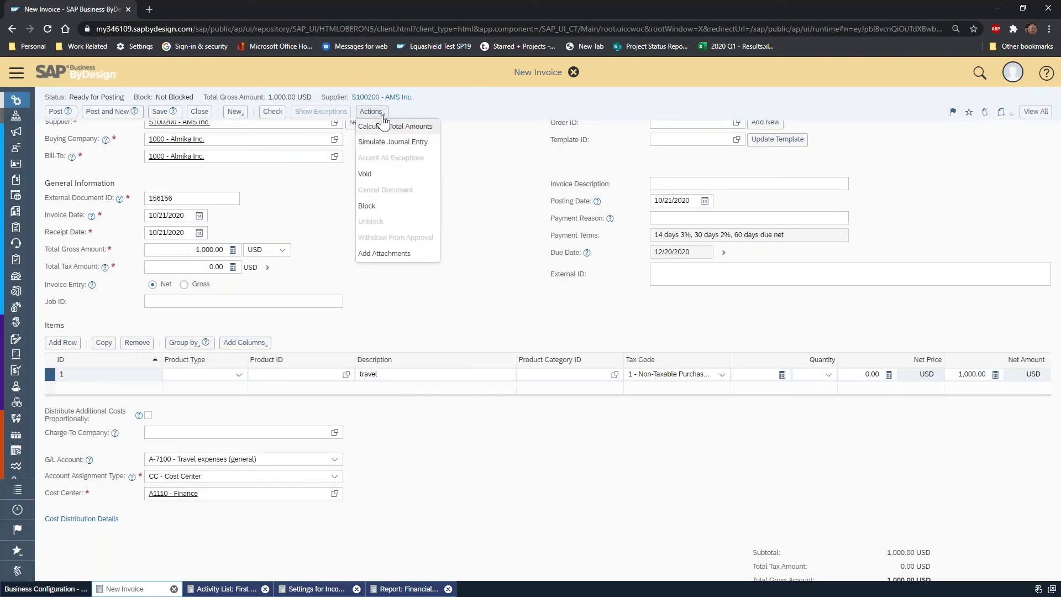
left_click(399, 141)
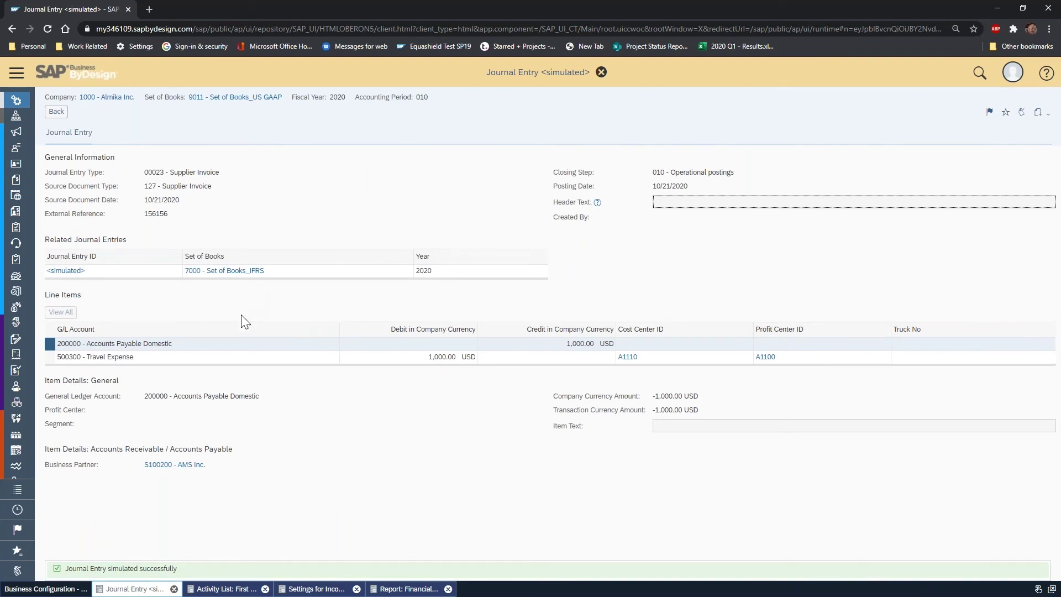
left_click(188, 344)
left_click(46, 359)
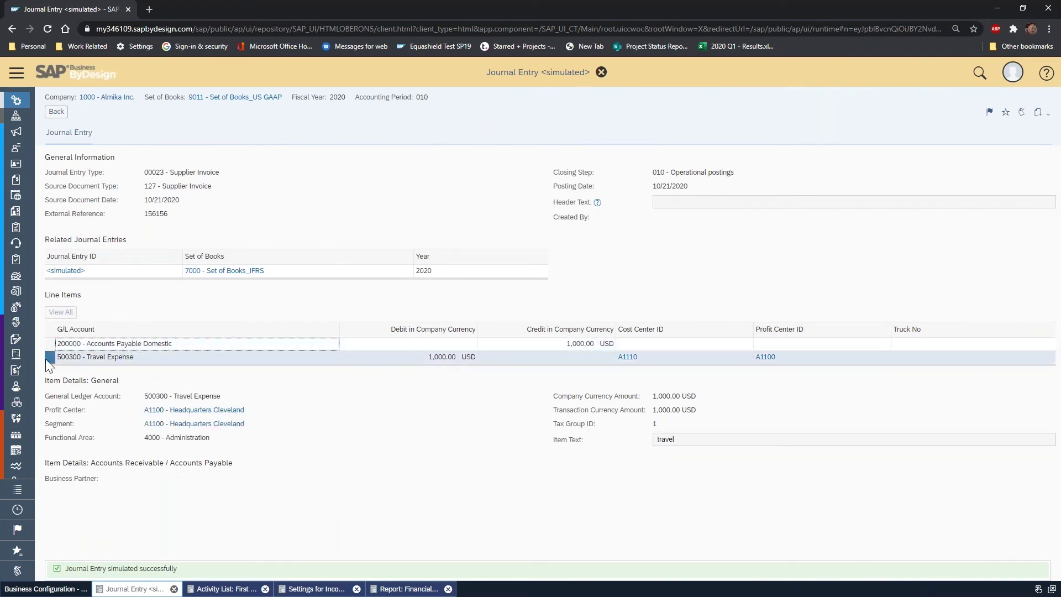
scroll(562, 414, "down", 1)
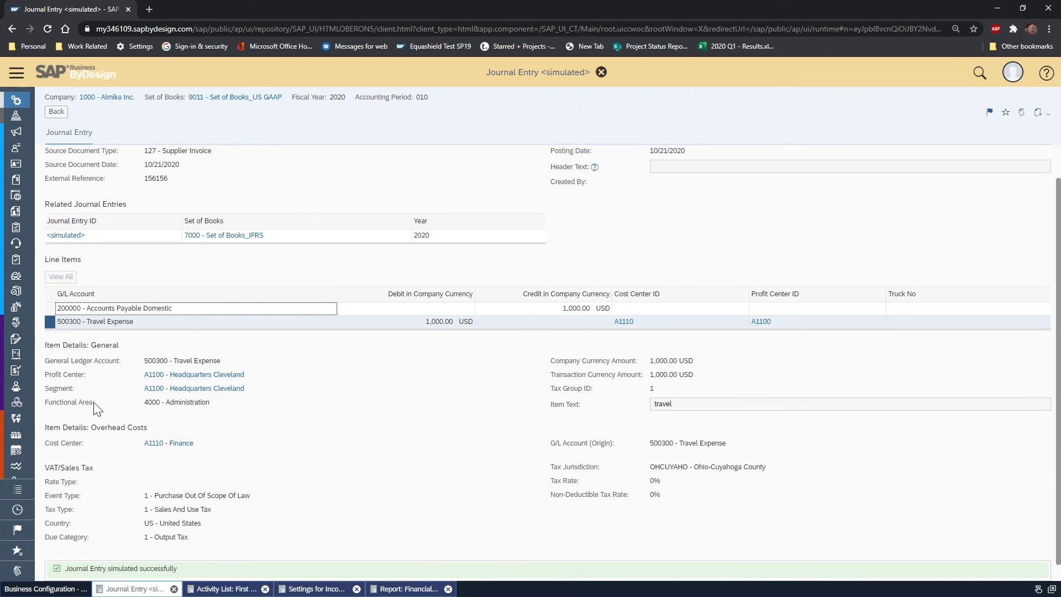
left_click(48, 403)
left_click_drag(47, 403, 213, 404)
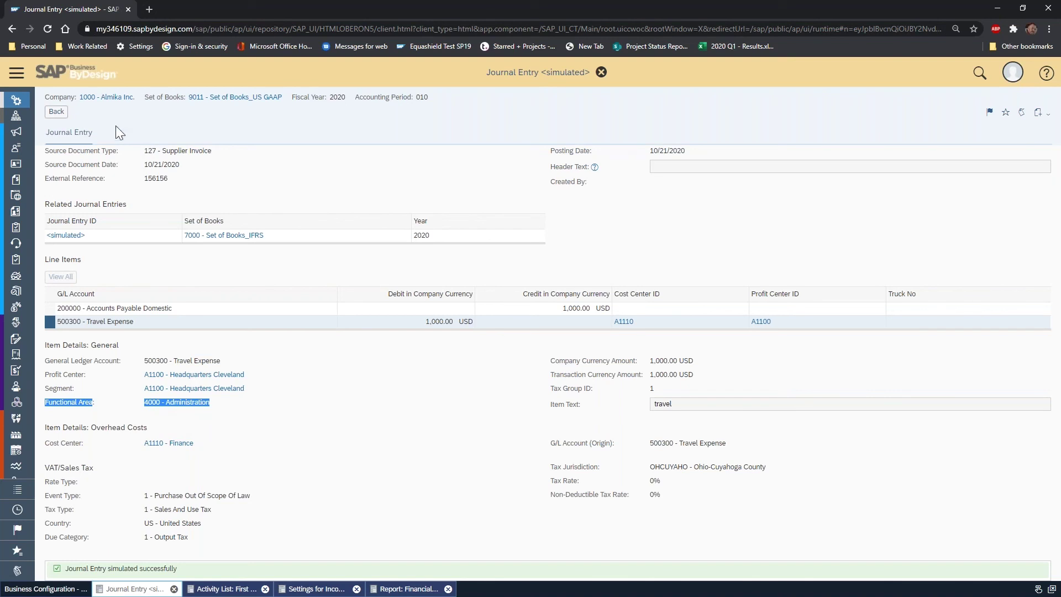
Return to the invoice and change the travel item's cost center to P1121 - Production.
left_click(58, 115)
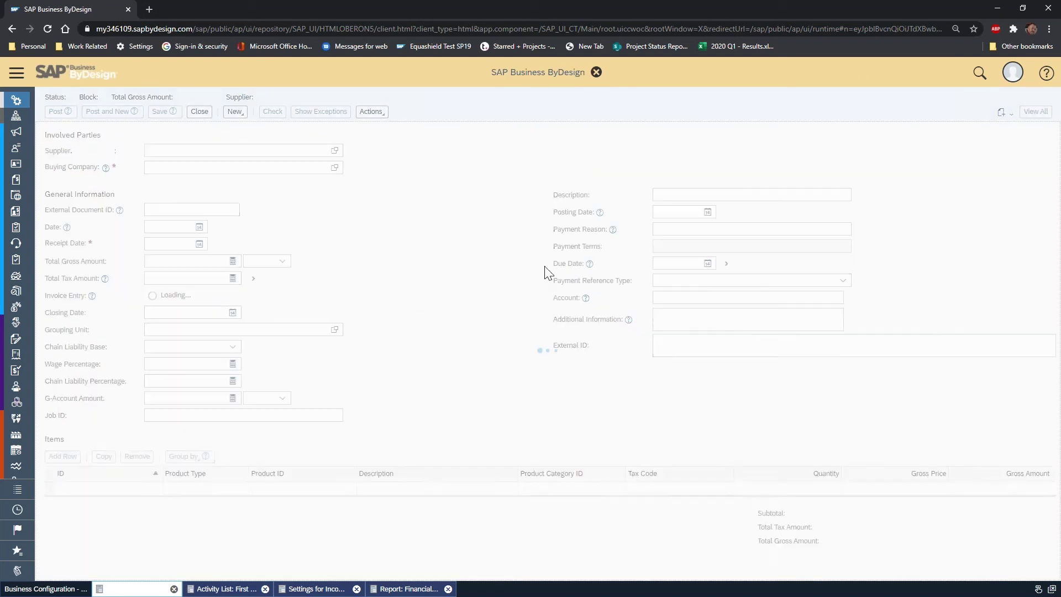
left_click(406, 403)
left_click(334, 521)
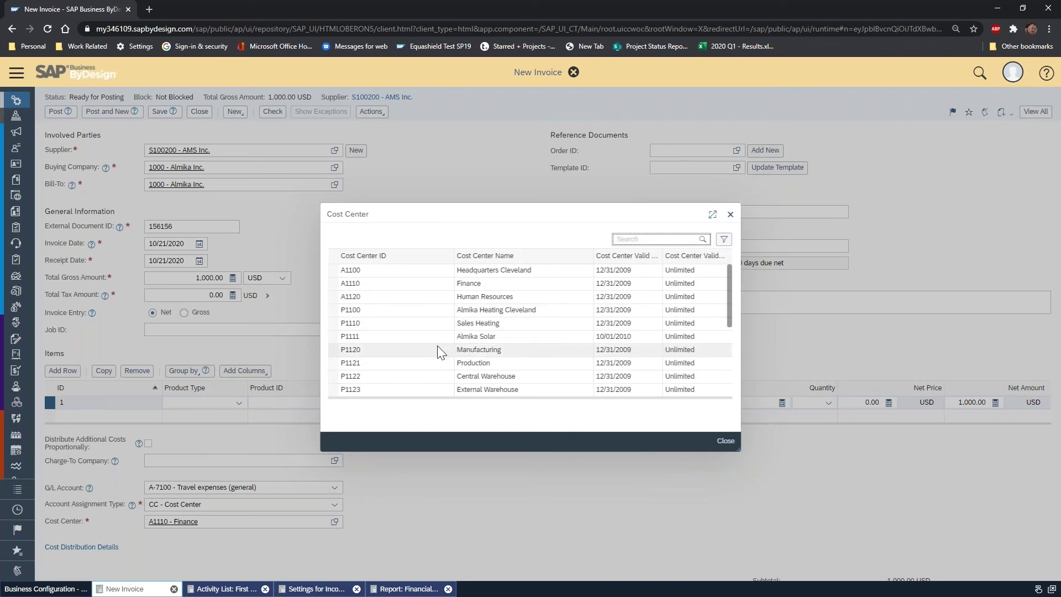
left_click(421, 360)
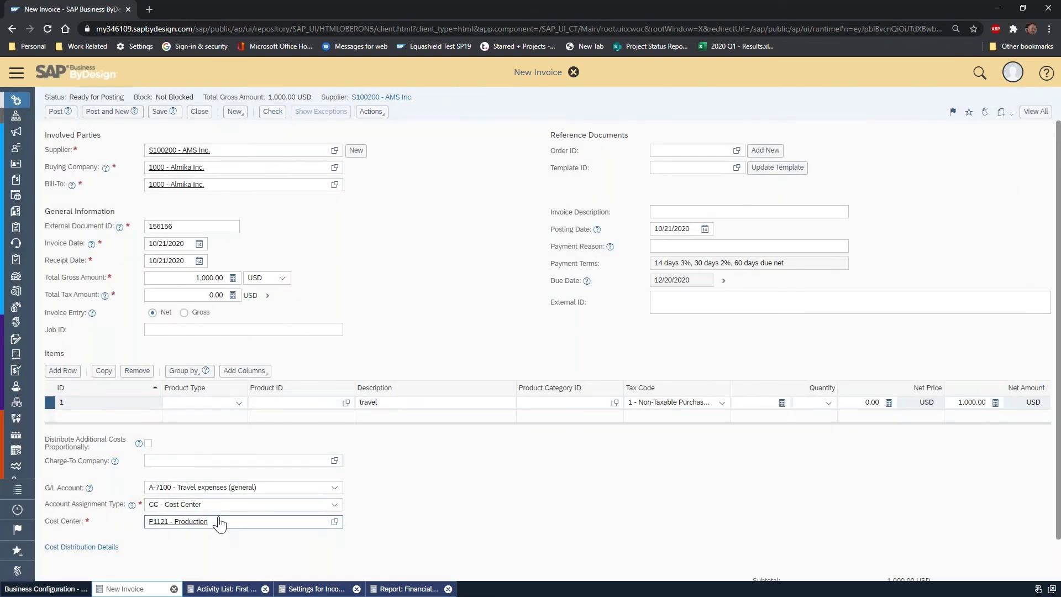
Simulate the journal entry again with the Production cost center and check the Travel Expense line's functional area.
left_click(373, 113)
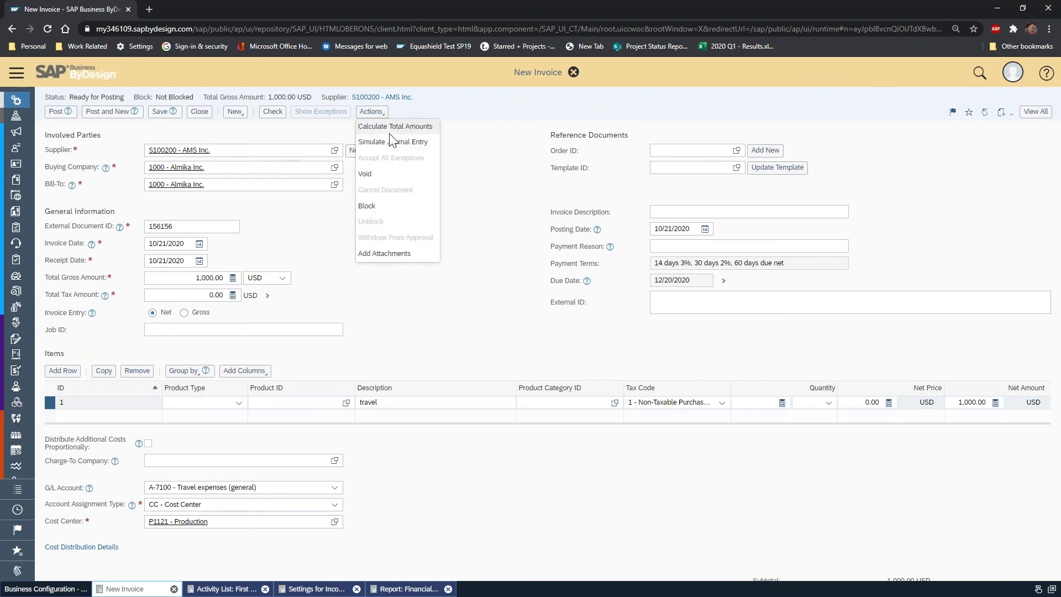
left_click(393, 141)
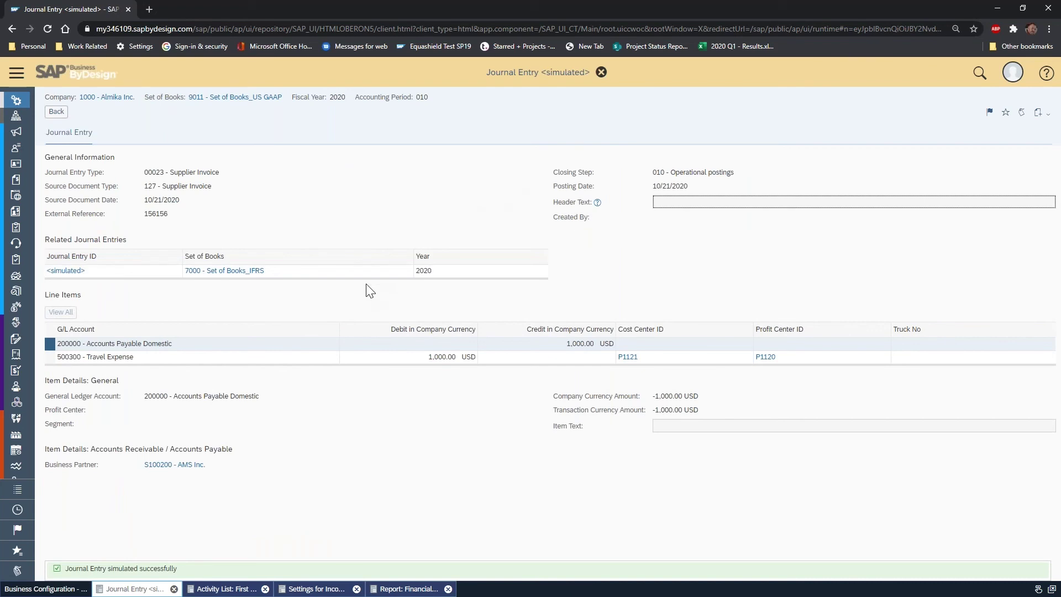
left_click(158, 356)
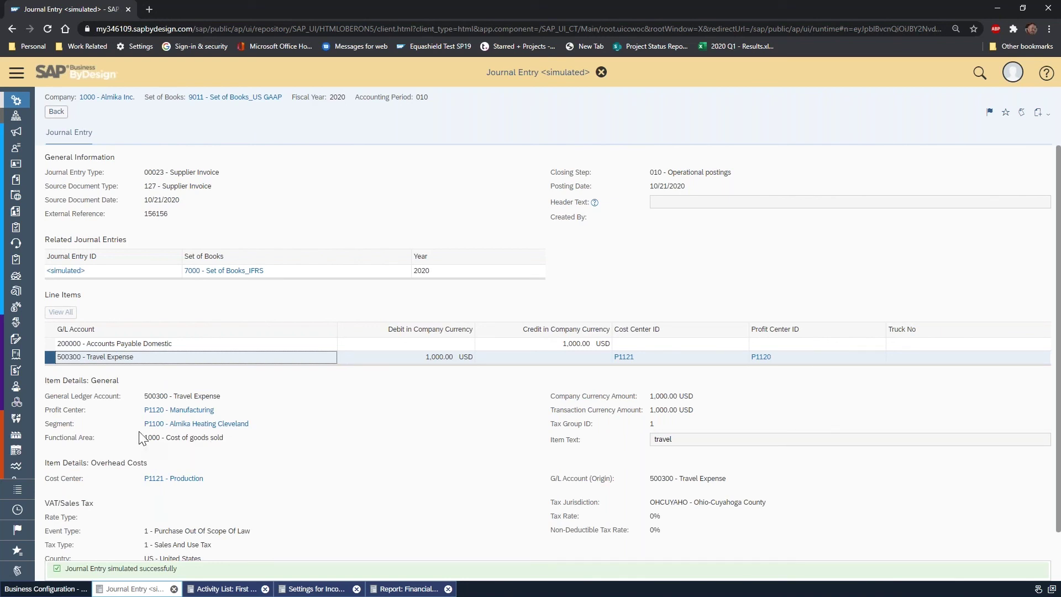
left_click_drag(47, 438, 241, 437)
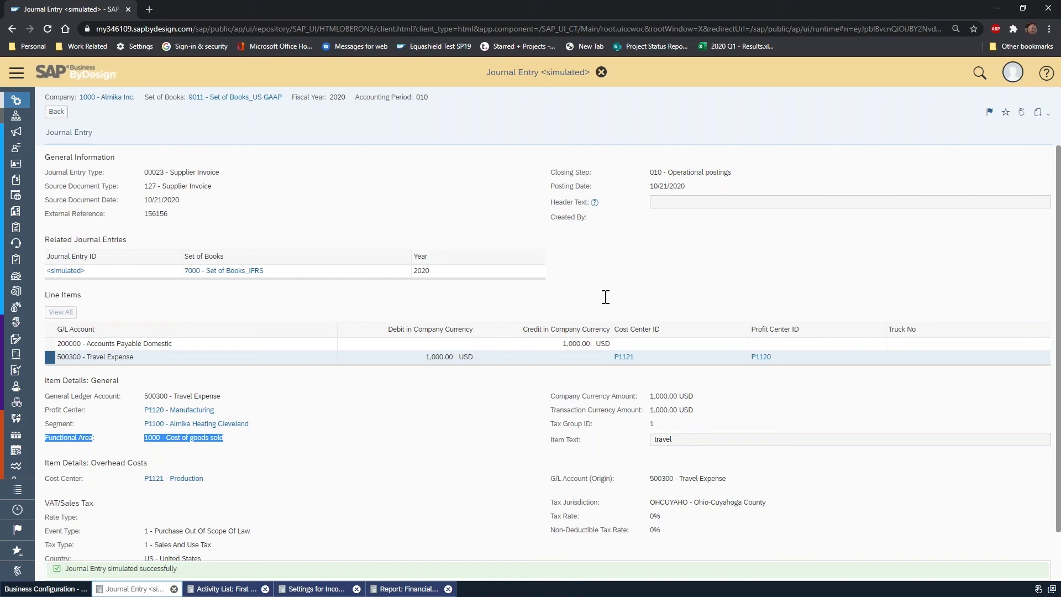
Create a new journal entry voucher in General Ledger and add a line item row.
left_click(16, 73)
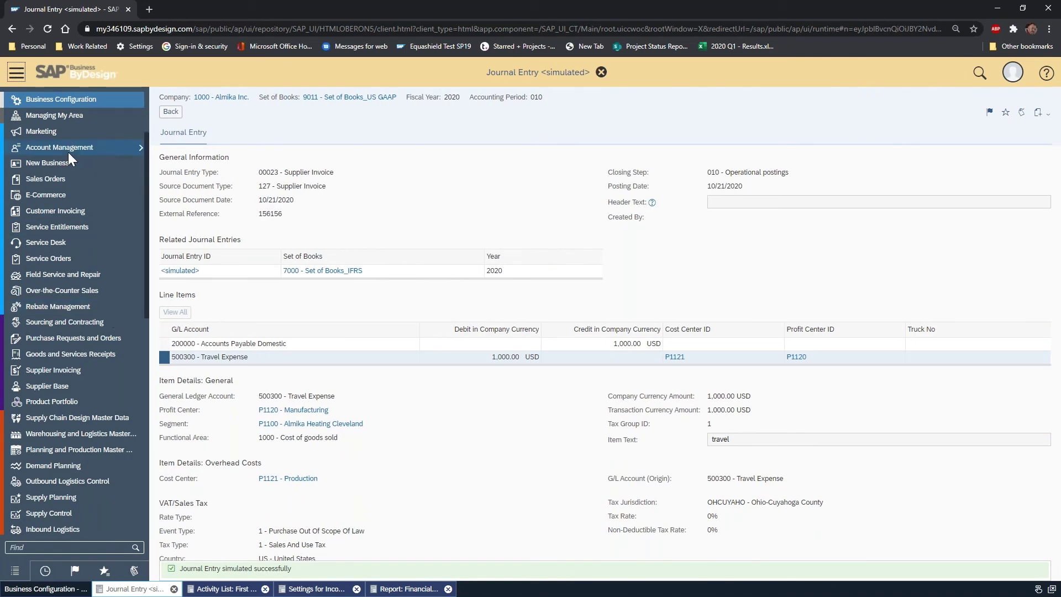
scroll(72, 336, "down", 10)
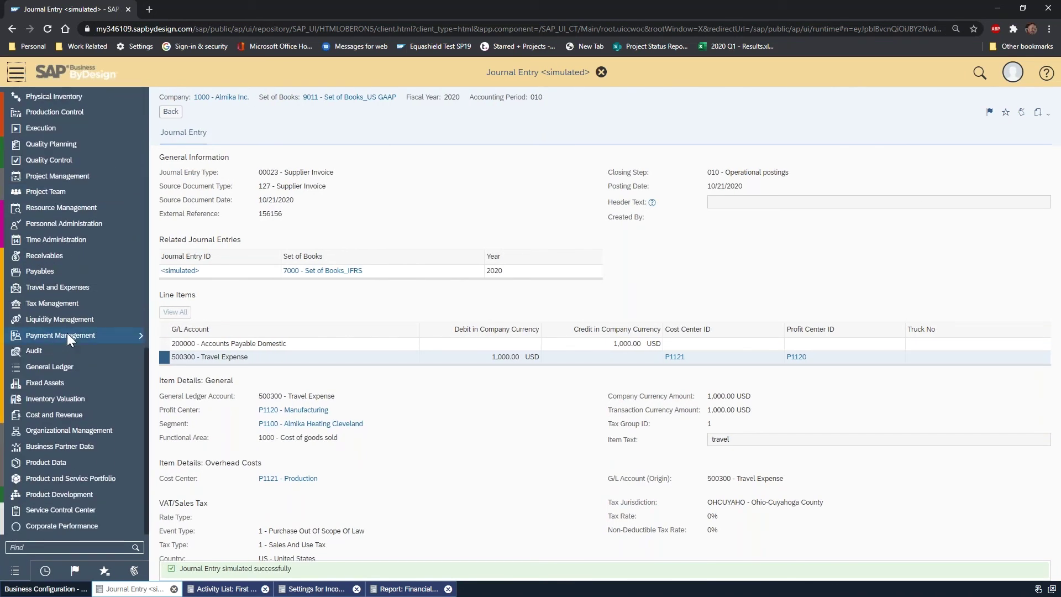
mouse_move(85, 364)
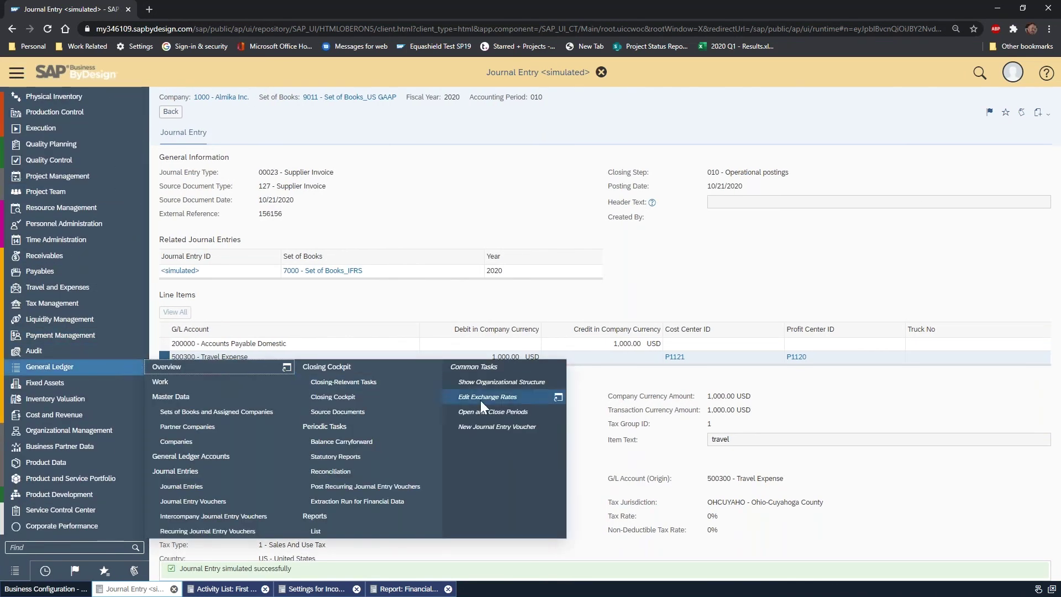
left_click(514, 426)
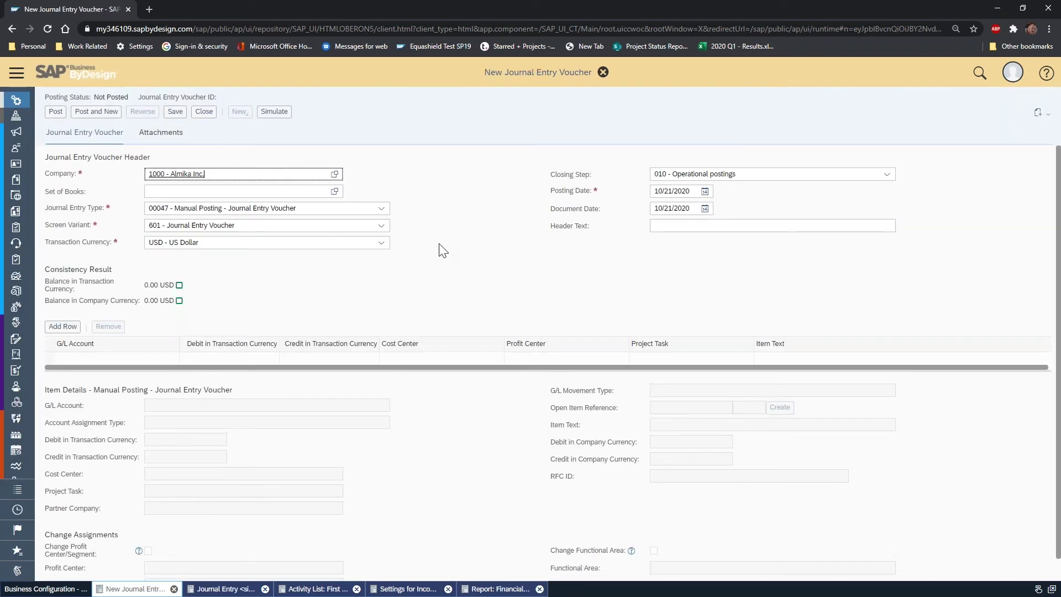
left_click(63, 326)
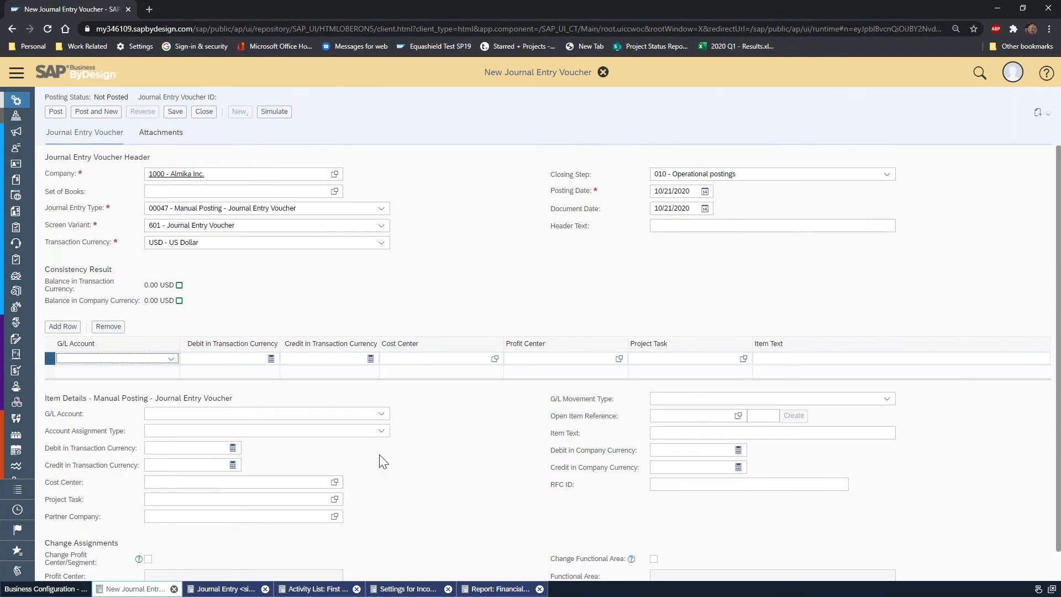
Override the voucher line's automatic functional area assignment with 4000 - Administration.
scroll(385, 461, "down", 1)
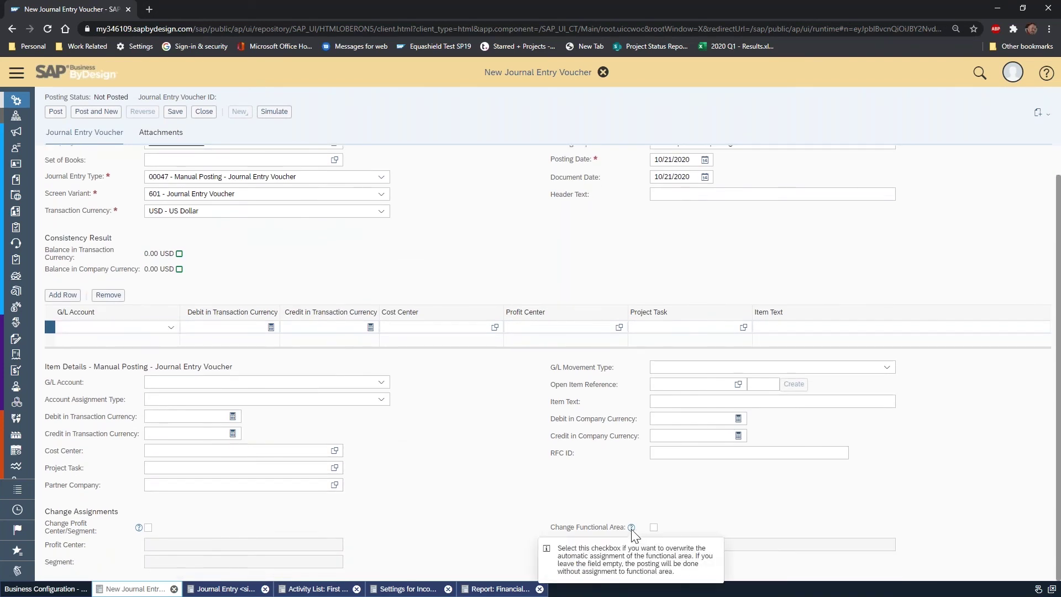
left_click(653, 528)
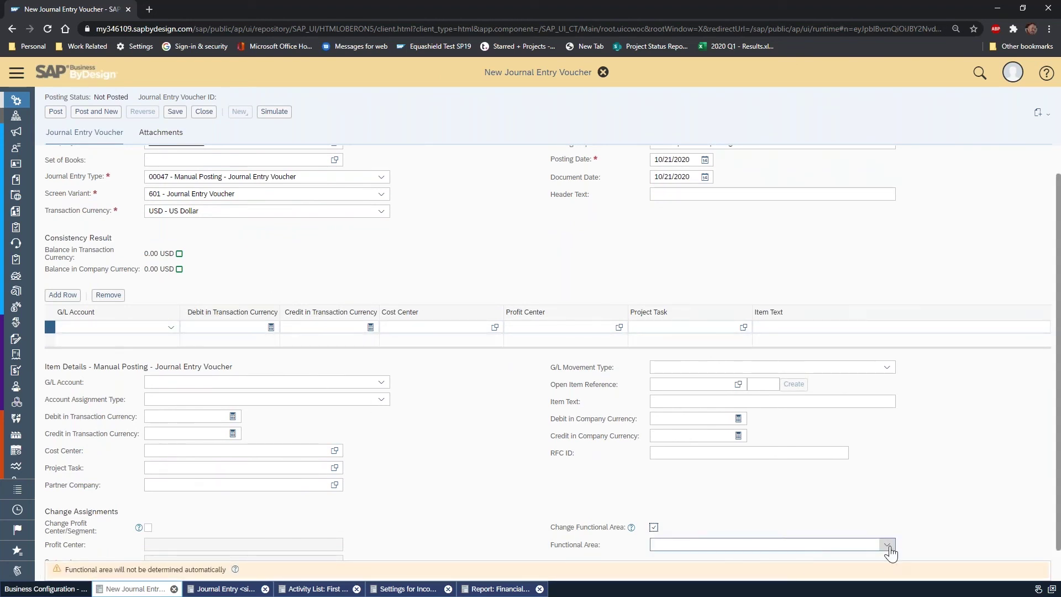
left_click(887, 545)
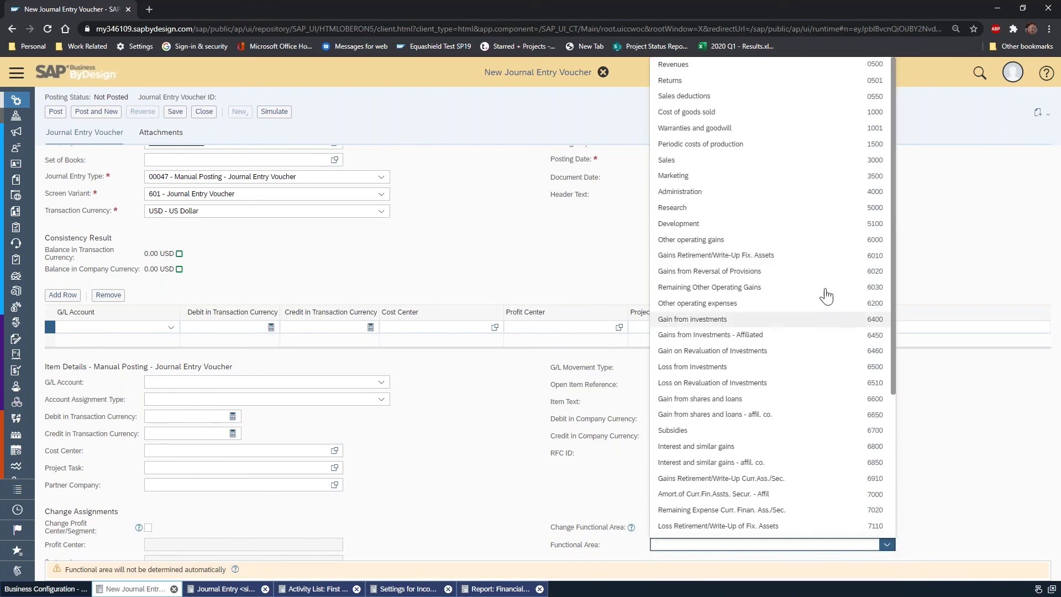
left_click(787, 197)
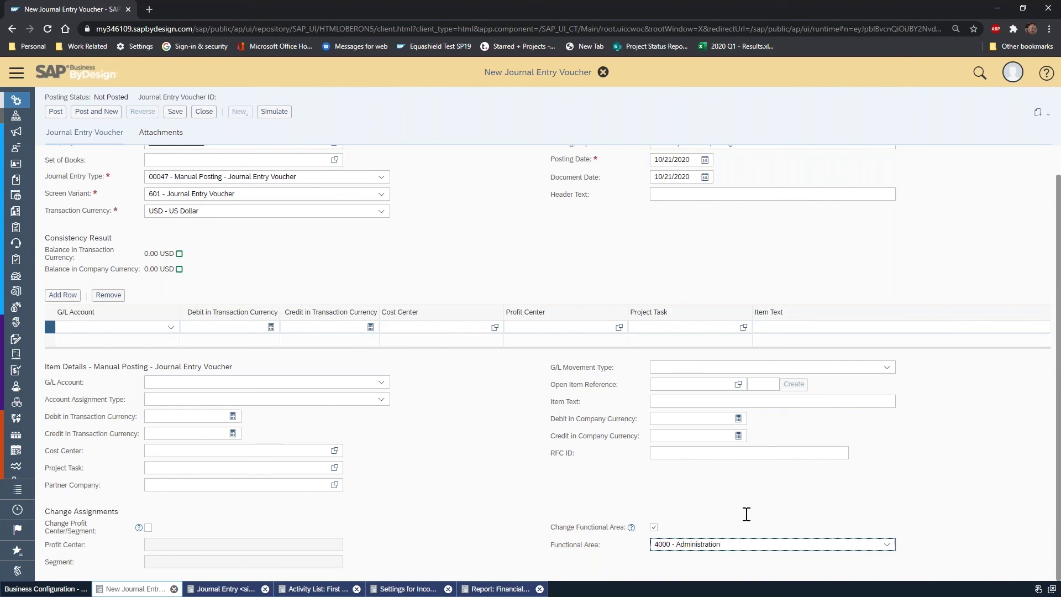
left_click(686, 435)
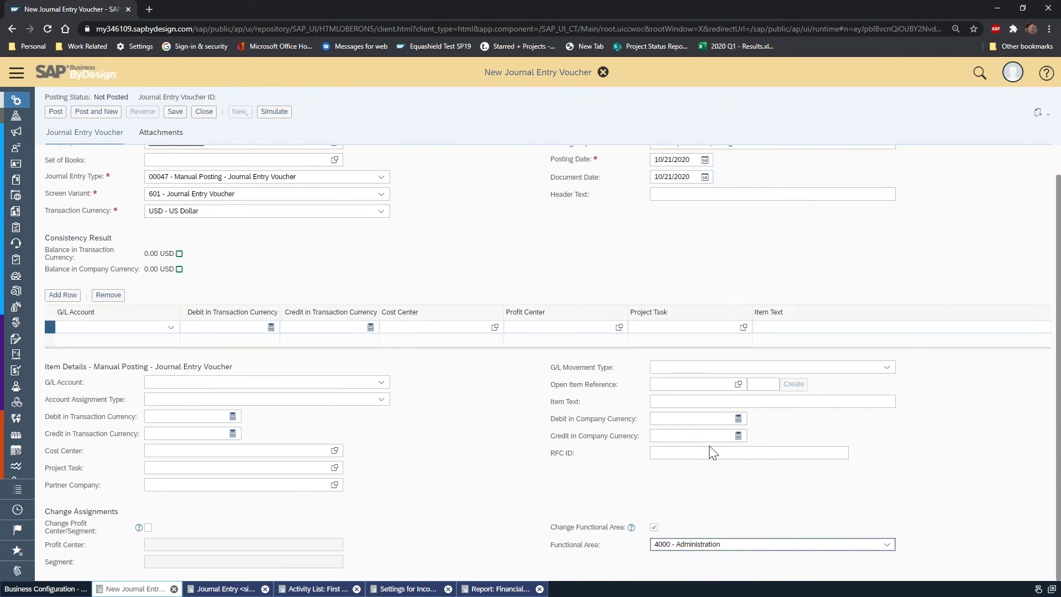